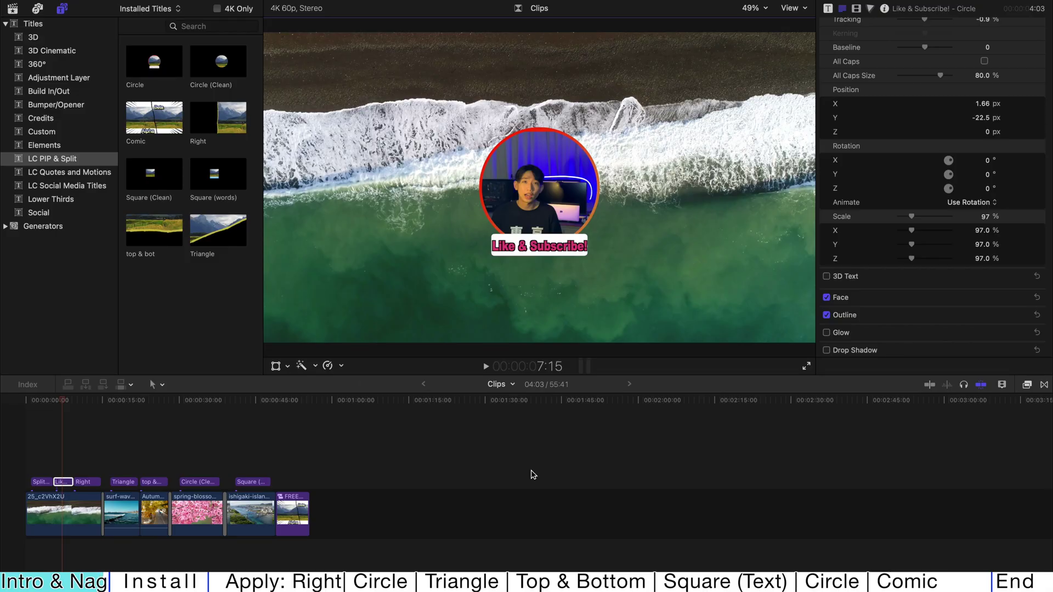
# Step: Bring the Finder window showing the LC PIP & Split folder in front of Final Cut Pro
pyautogui.press('super+Tab')
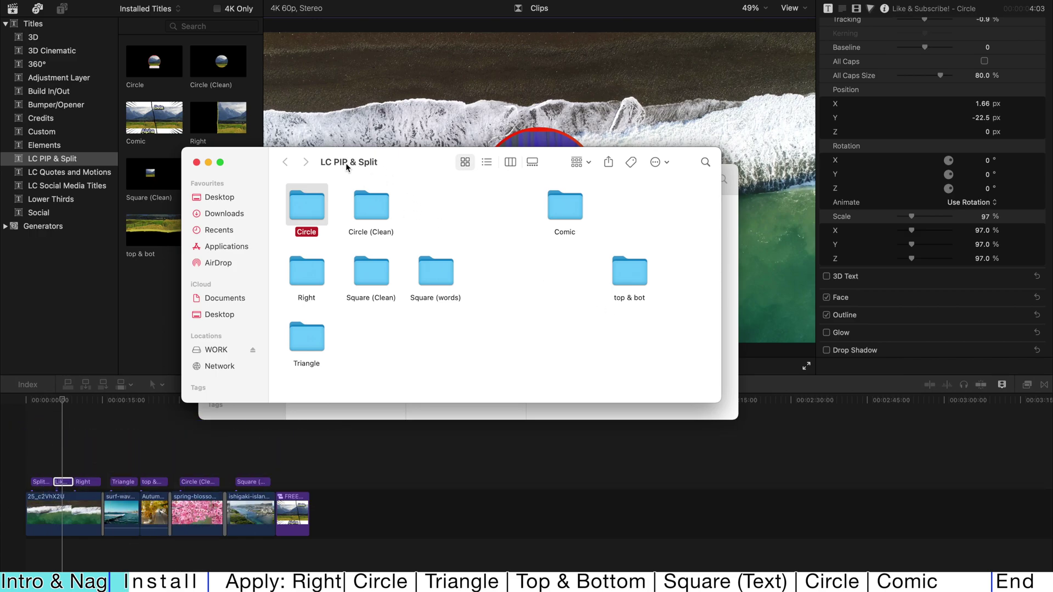
# Step: Check the eight title folders, then browse to Movies › Motion Templates › Titles › LC PIP & Split in the other Finder window
pyautogui.moveTo(659, 339); pyautogui.dragTo(290, 200)
pyautogui.click(564, 334)
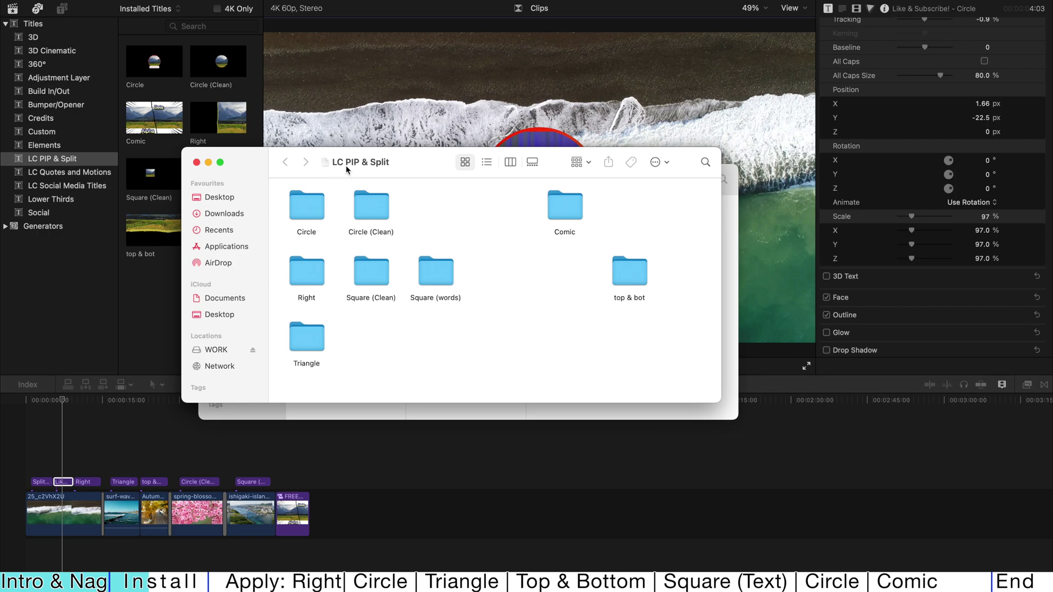
pyautogui.press('super+grave')
pyautogui.hscroll(-8, 335, 238)
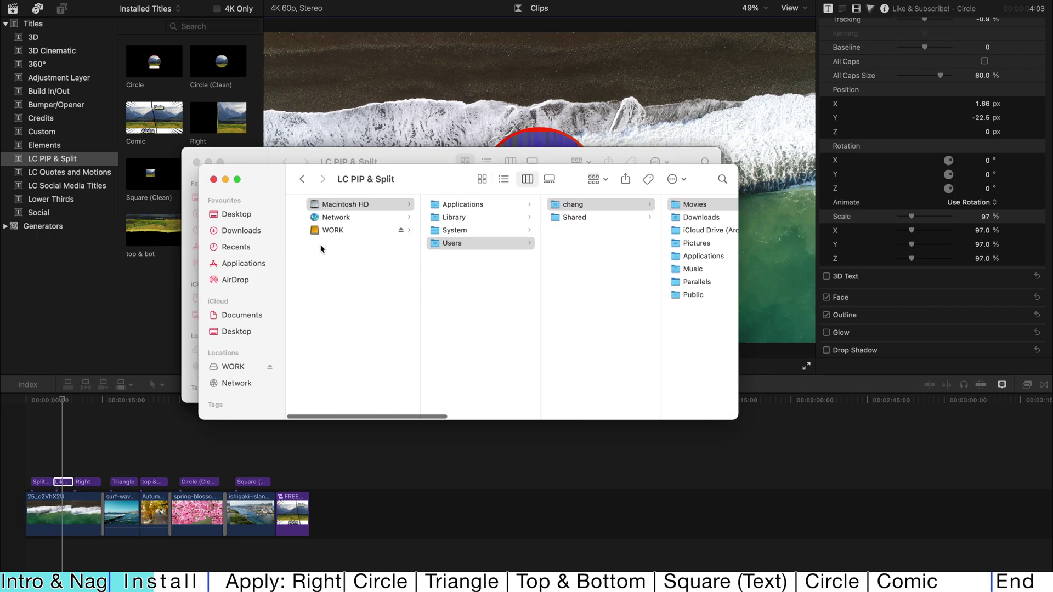
pyautogui.press('Right')
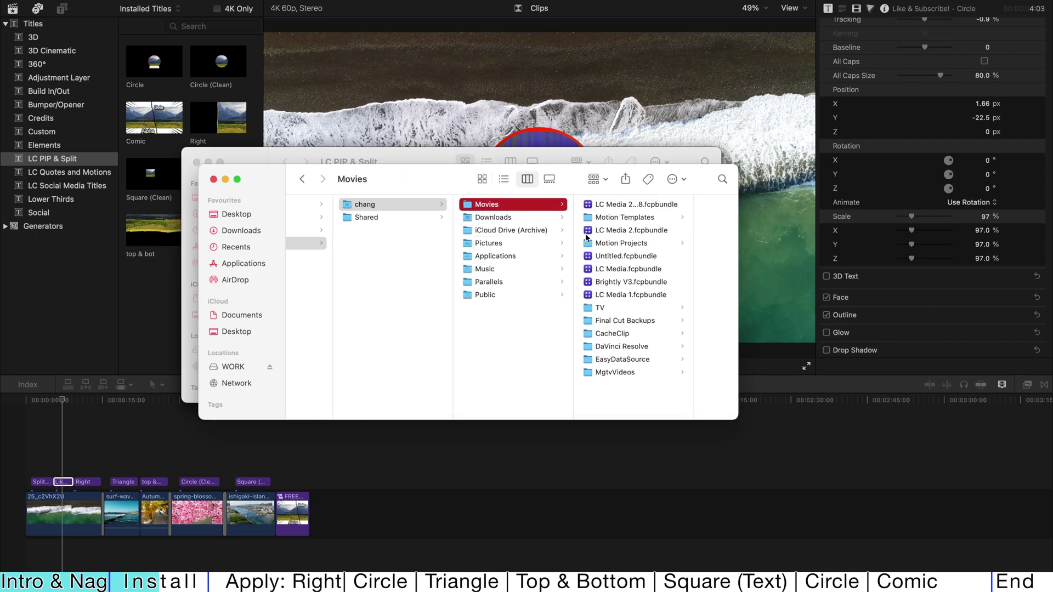
pyautogui.click(605, 220)
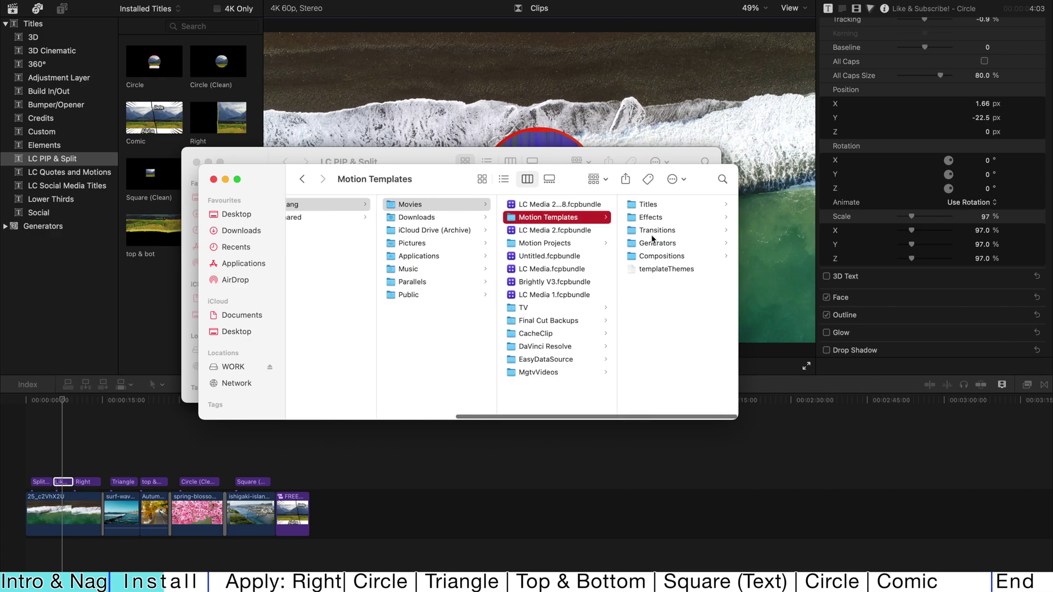
pyautogui.click(648, 204)
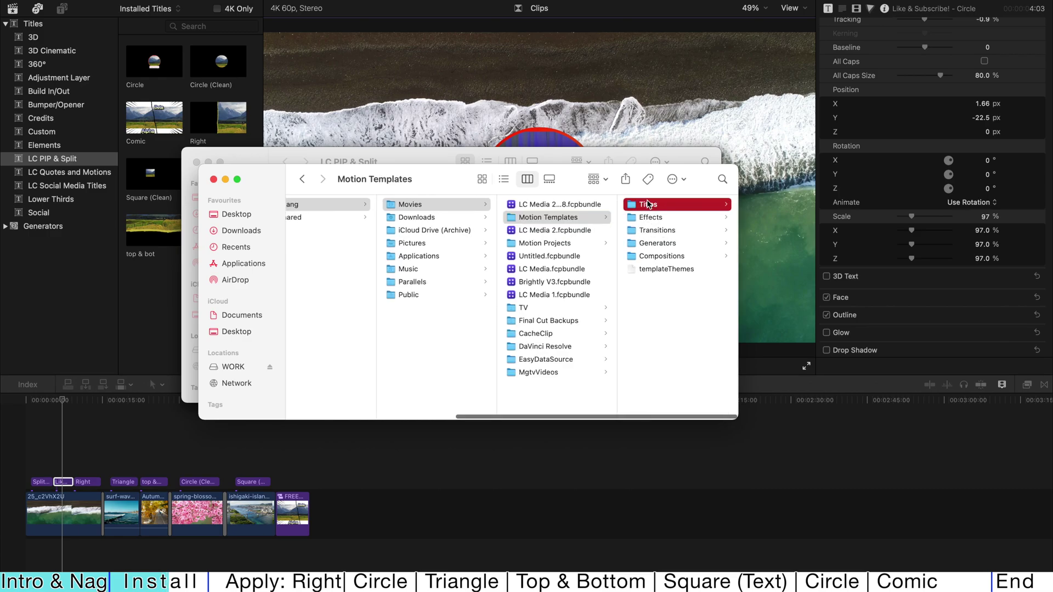
pyautogui.click(664, 205)
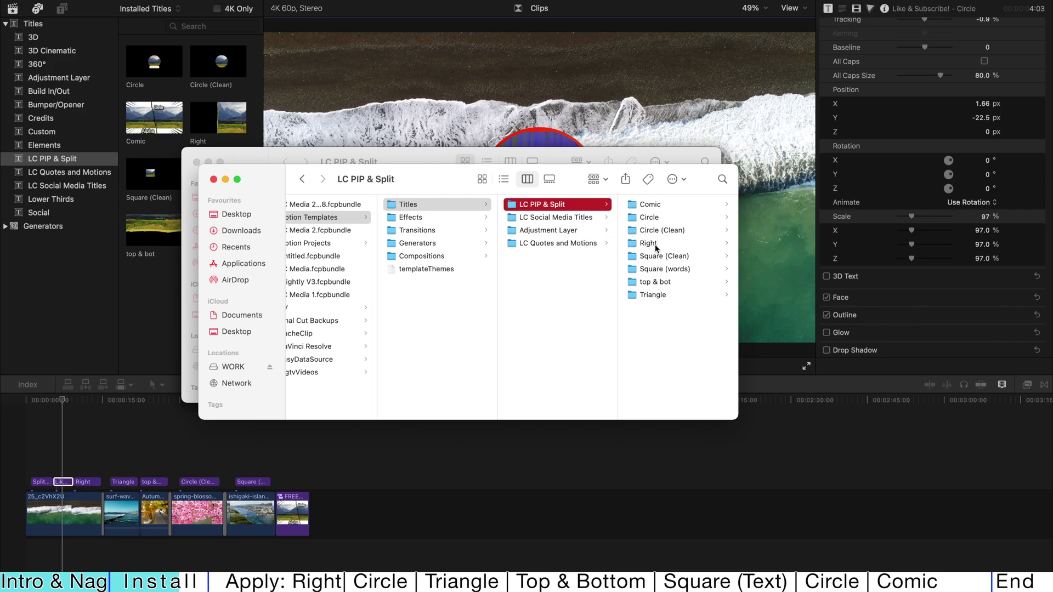
# Step: Return to Final Cut Pro and list the LC PIP & Split titles in the Titles browser
pyautogui.click(554, 508)
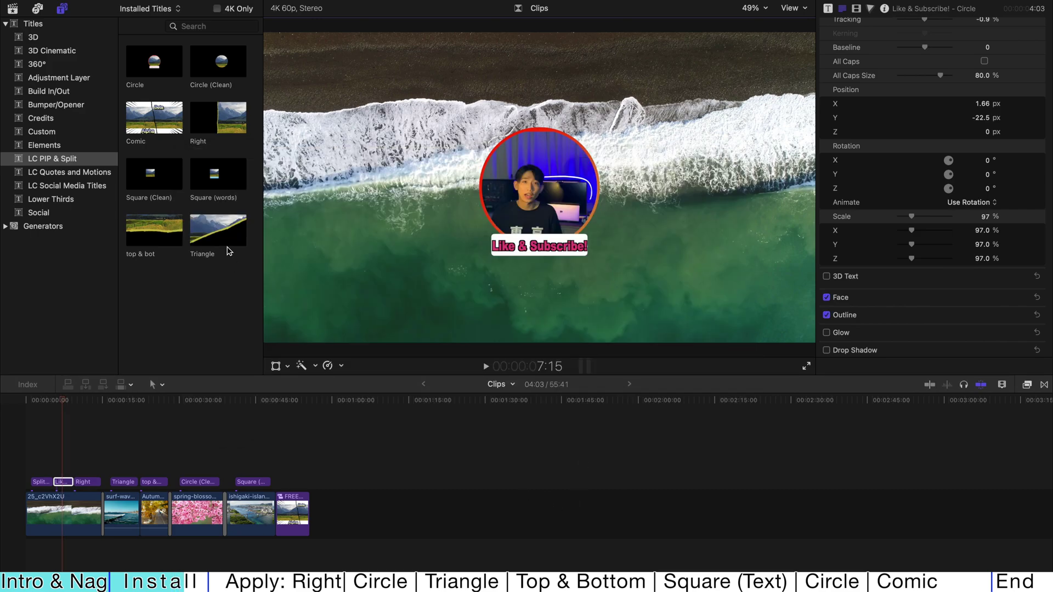
pyautogui.click(11, 22)
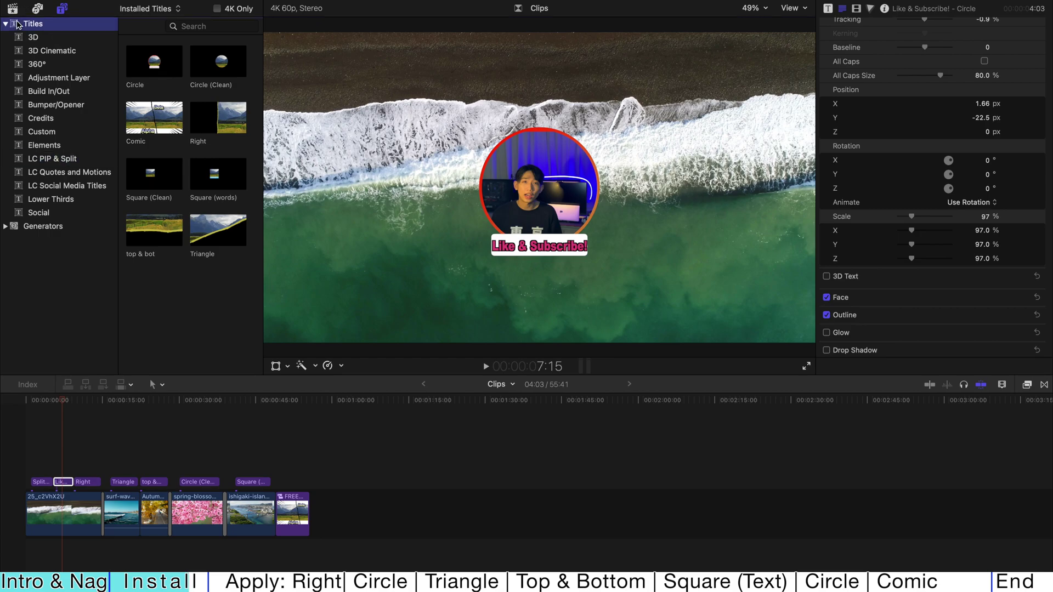
pyautogui.click(46, 159)
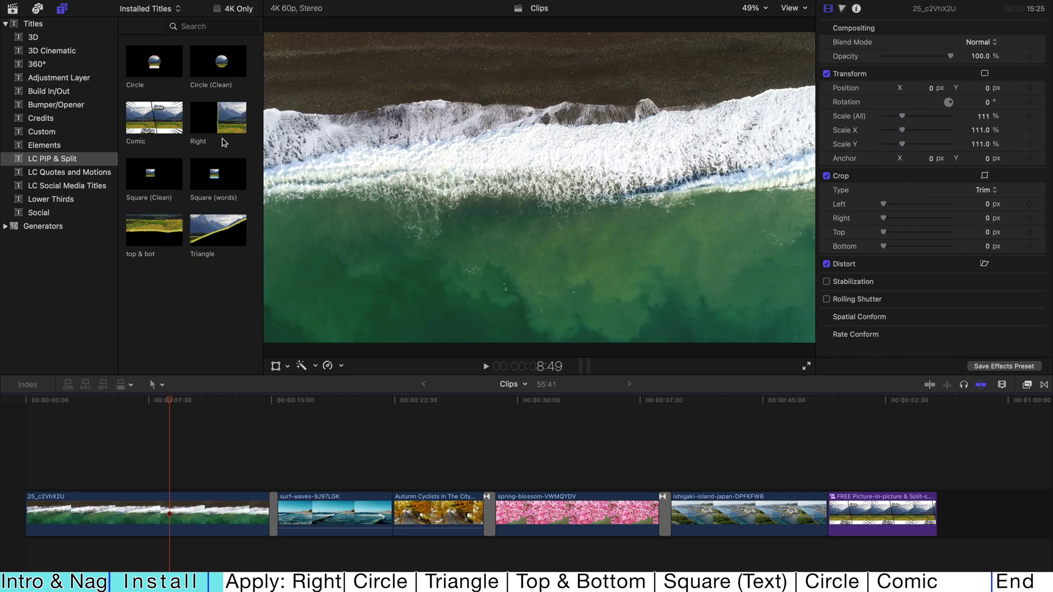
# Step: Place the Right split title over the beach clip at the start of the timeline
pyautogui.click(216, 116)
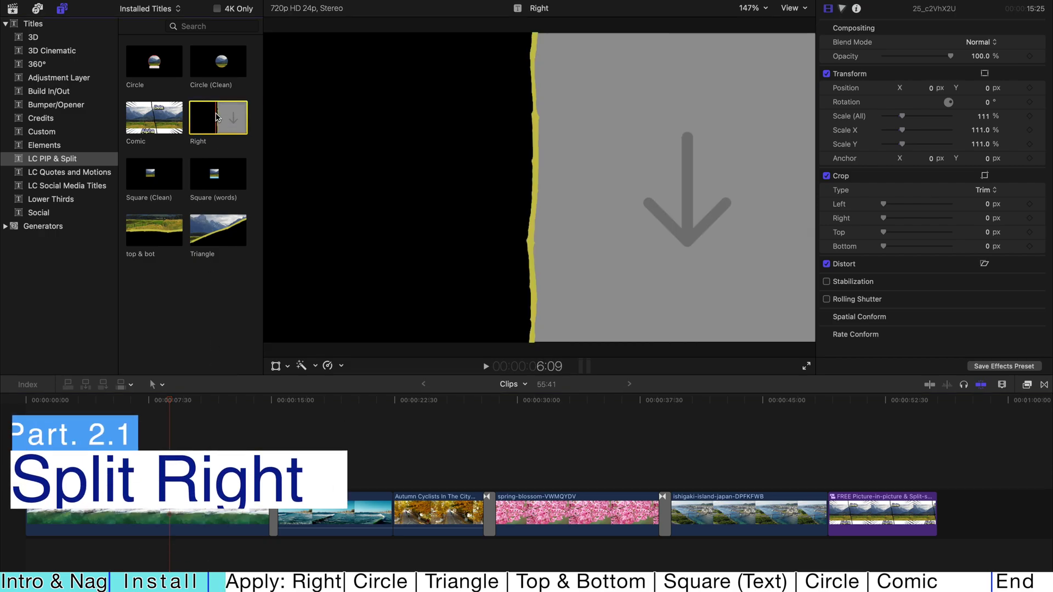
pyautogui.moveTo(216, 117); pyautogui.dragTo(33, 477)
pyautogui.press('ctrl+super+1')
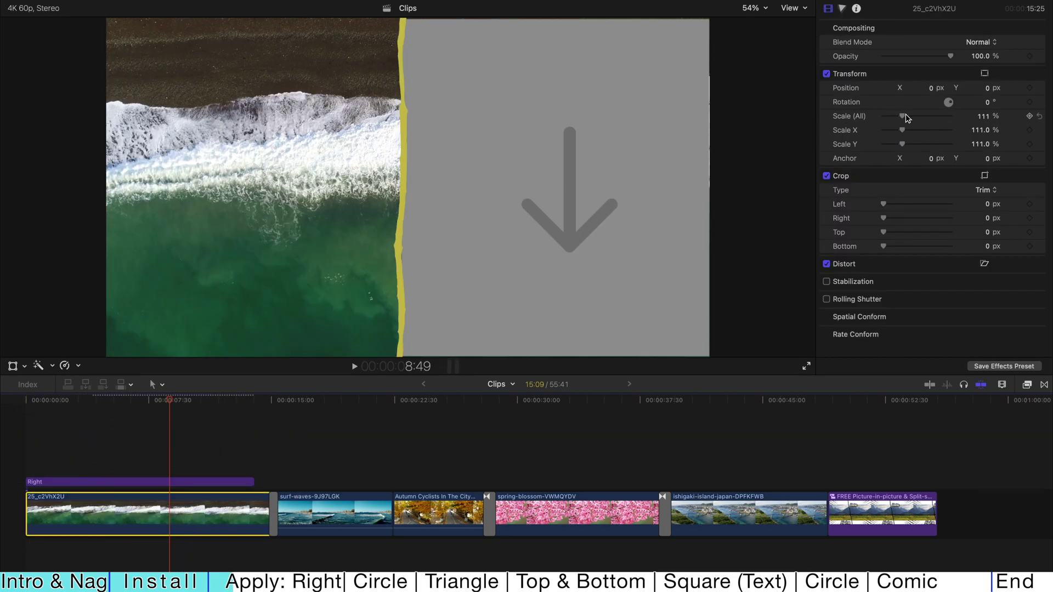
# Step: Scale the beach clip to 260% and rotate it 42°, and shift the Right title slightly later
pyautogui.moveTo(903, 117); pyautogui.dragTo(928, 117)
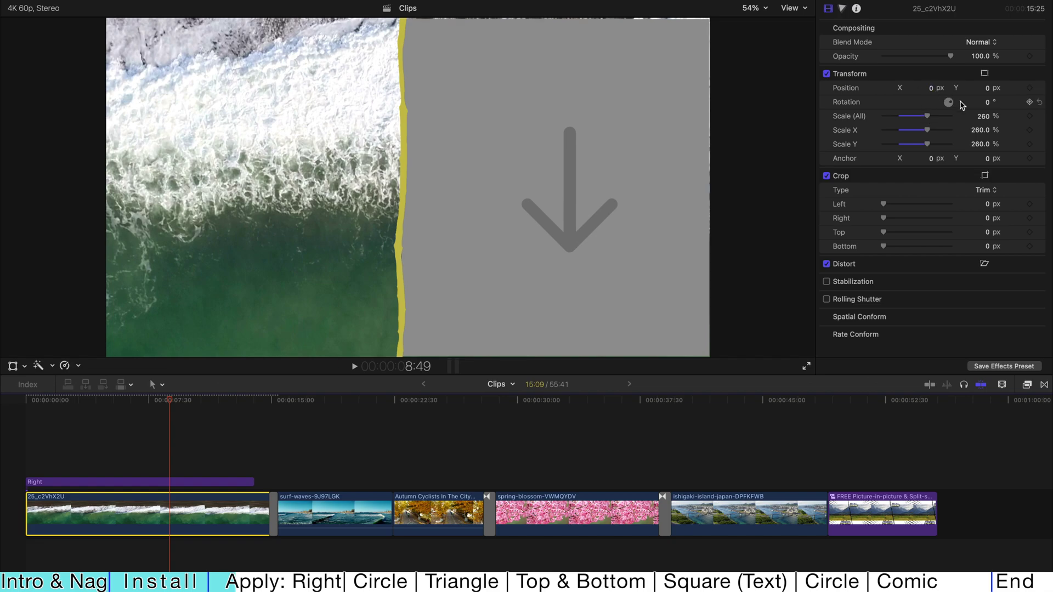
pyautogui.write('42')
pyautogui.press('Return')
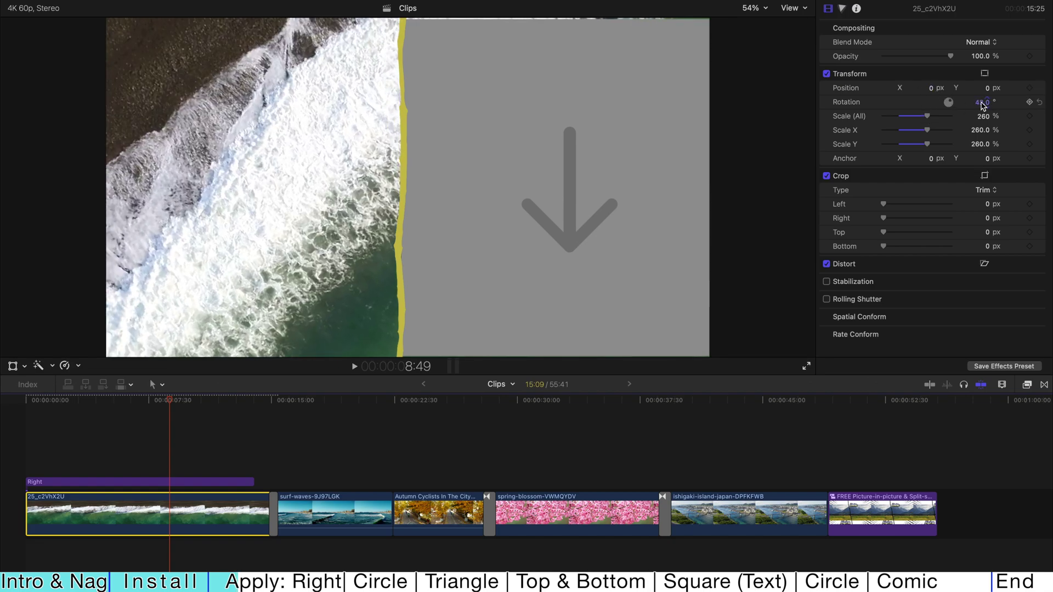
pyautogui.moveTo(934, 90); pyautogui.dragTo(932, 90)
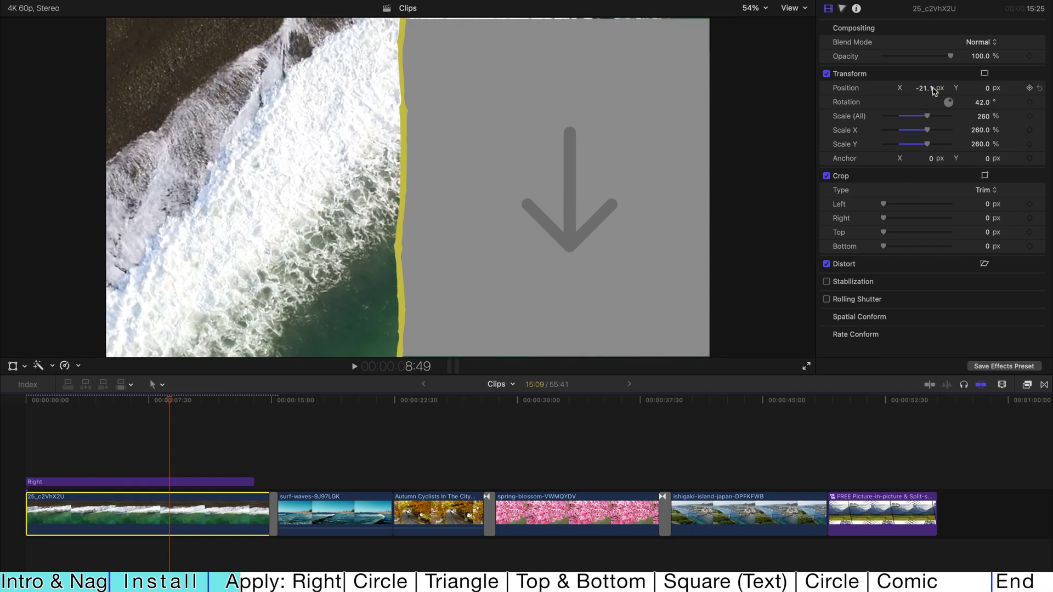
pyautogui.click(264, 134)
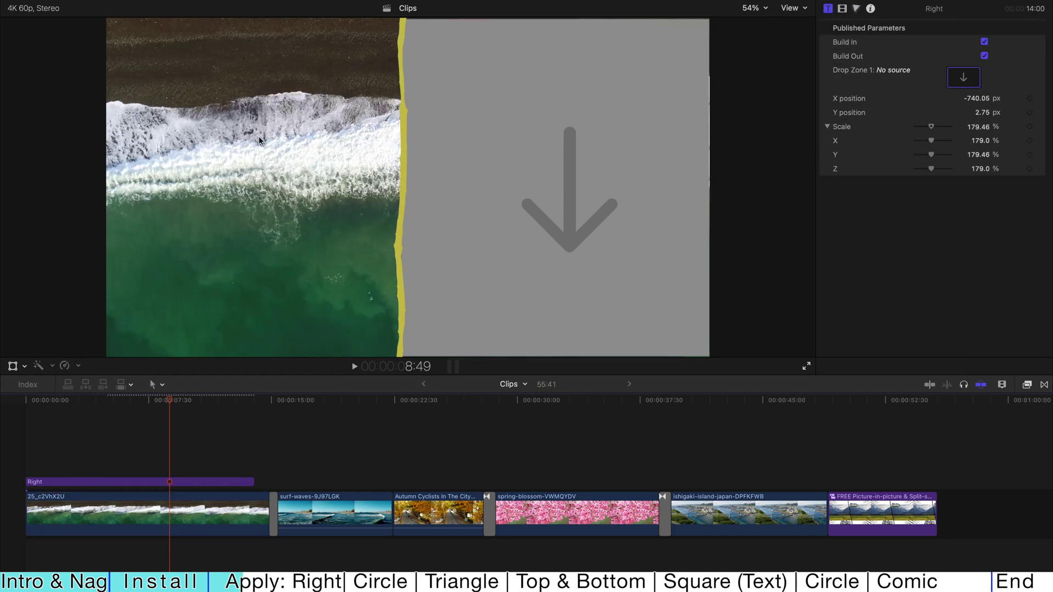
pyautogui.moveTo(89, 483); pyautogui.dragTo(104, 484)
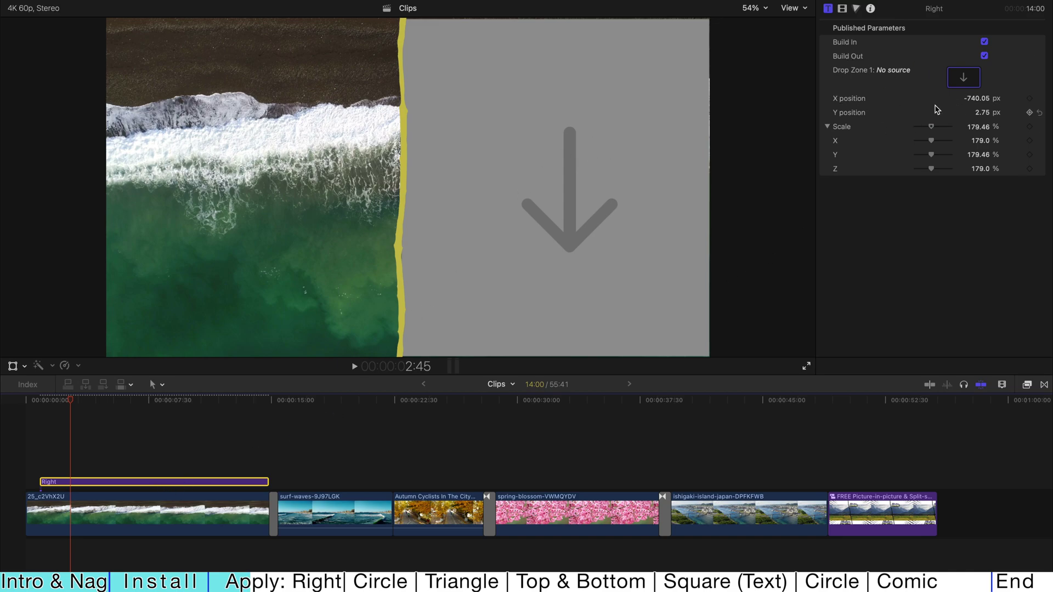
# Step: Load the 297_izafilip_gopro_007 surfer clip into the Right title's drop zone
pyautogui.click(966, 80)
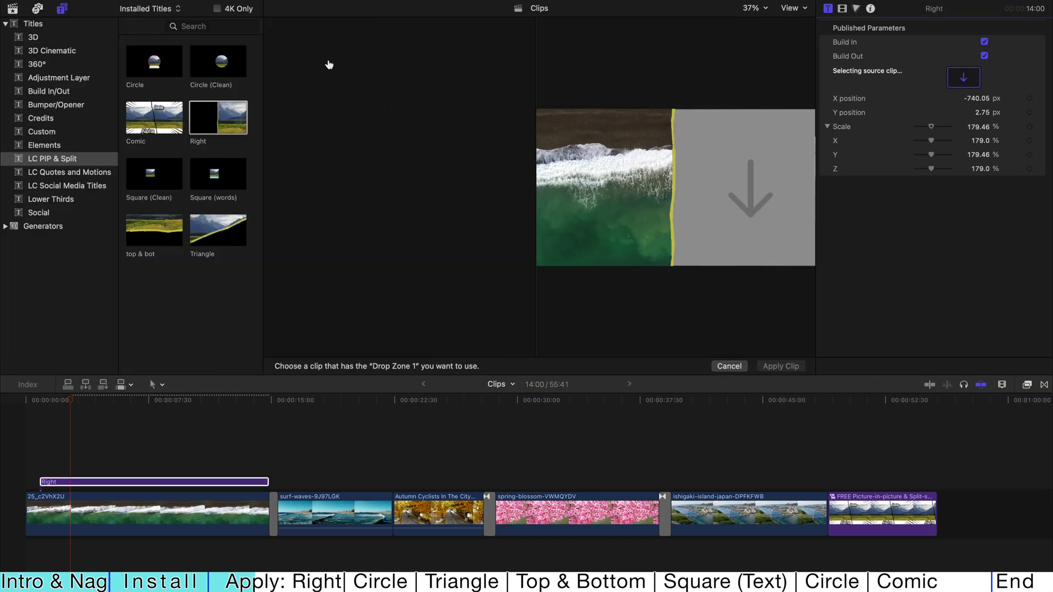
pyautogui.press('super+1')
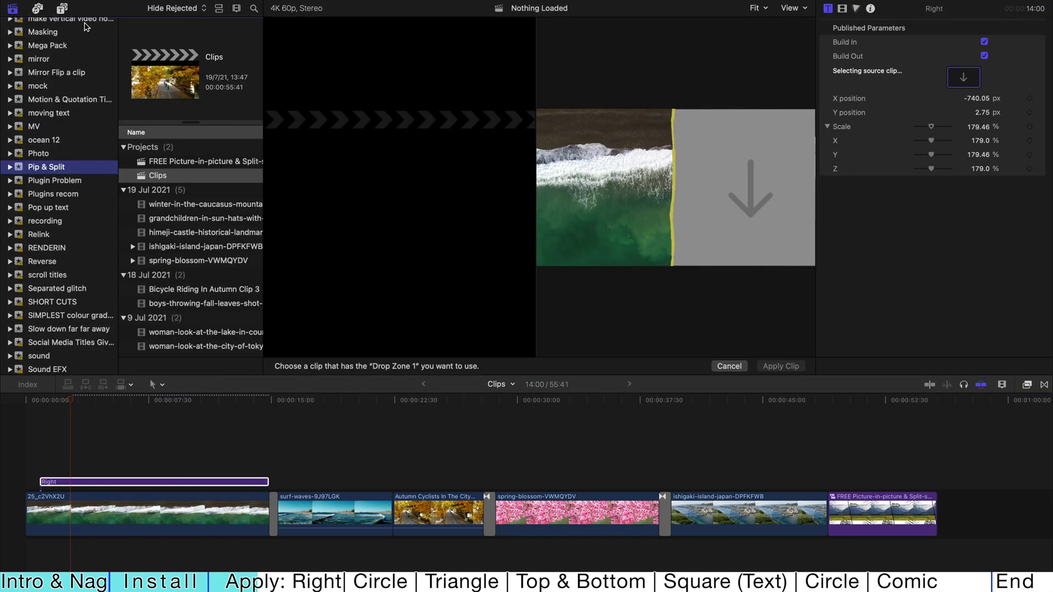
pyautogui.press('super+grave')
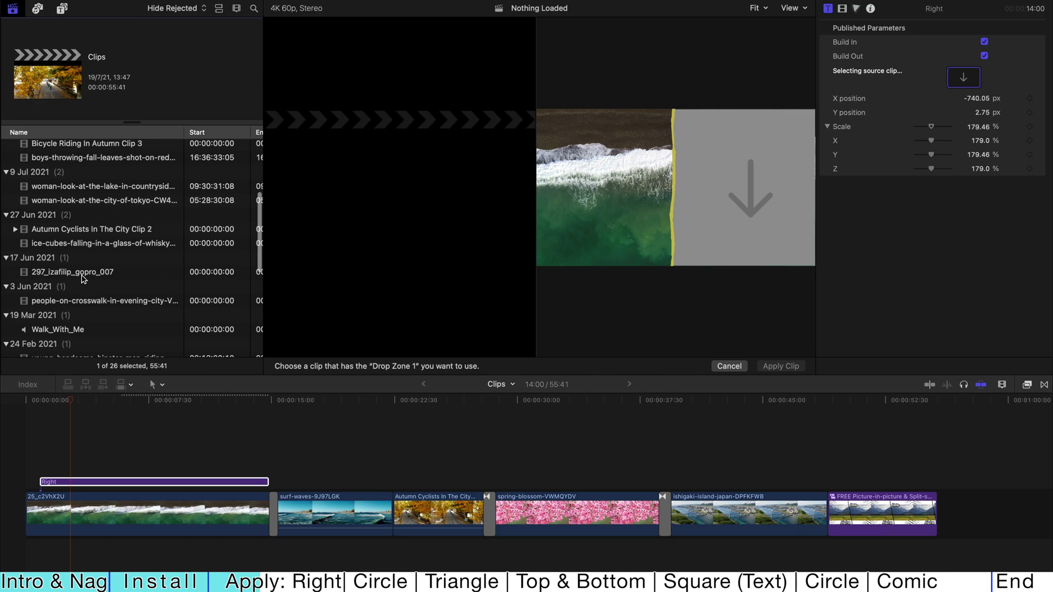
pyautogui.click(82, 274)
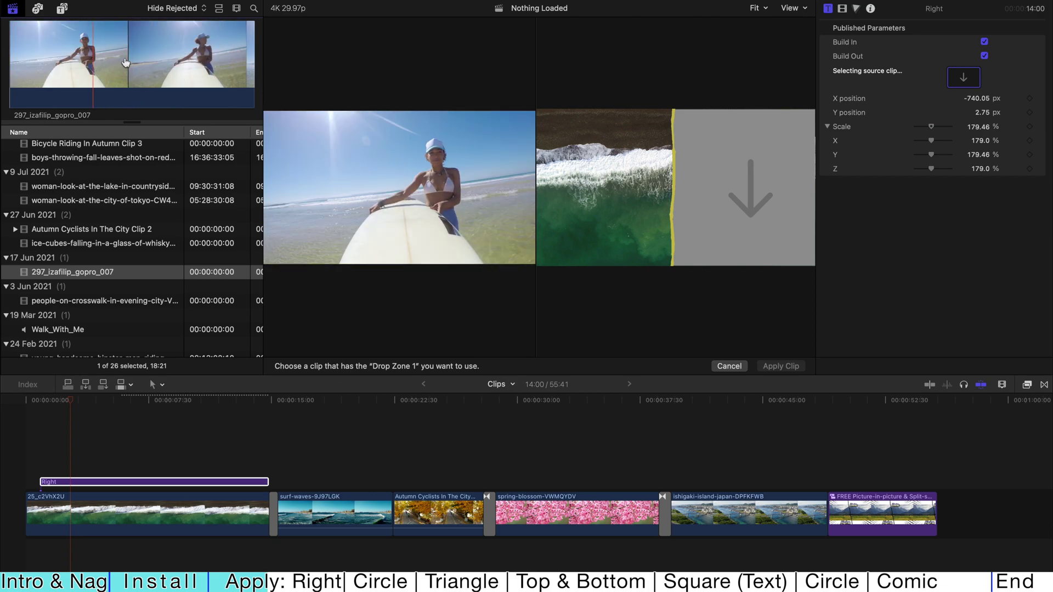
pyautogui.click(220, 71)
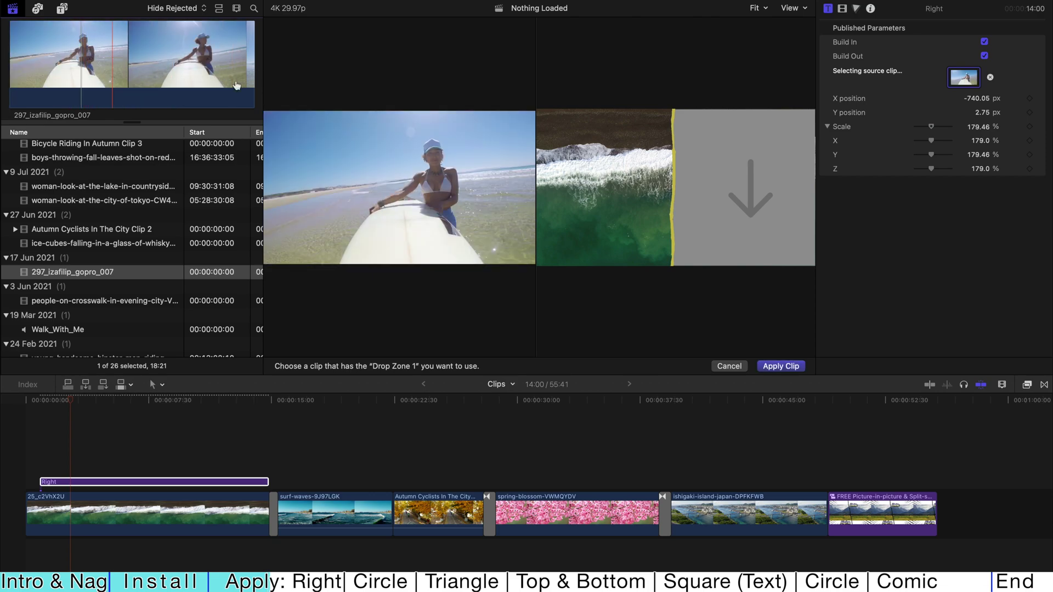
pyautogui.click(781, 364)
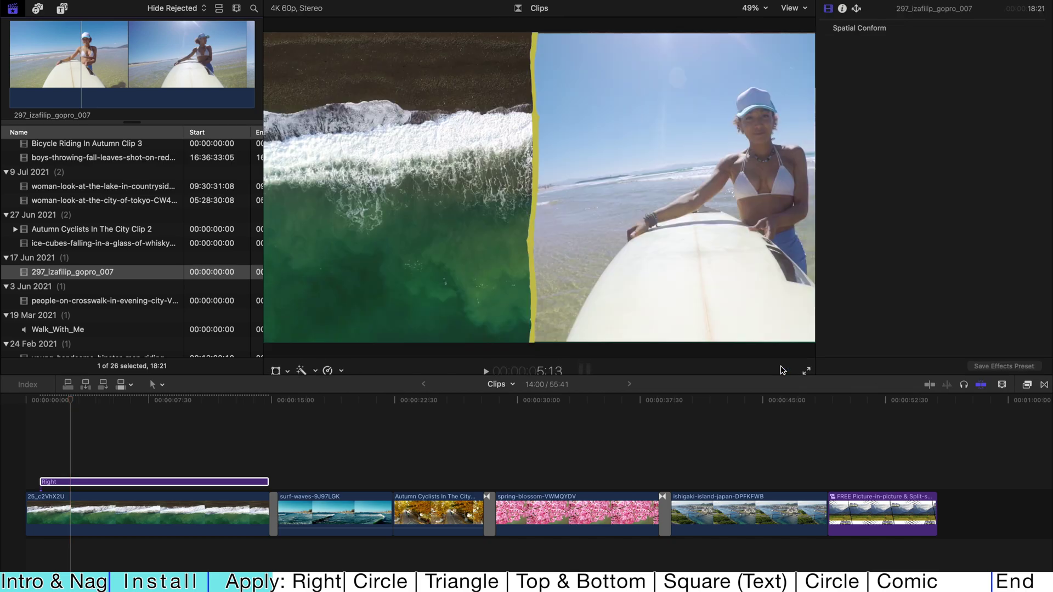
# Step: Review the split, then set the surfer clip to X −1060.94 px and 218% scale
pyautogui.click(48, 413)
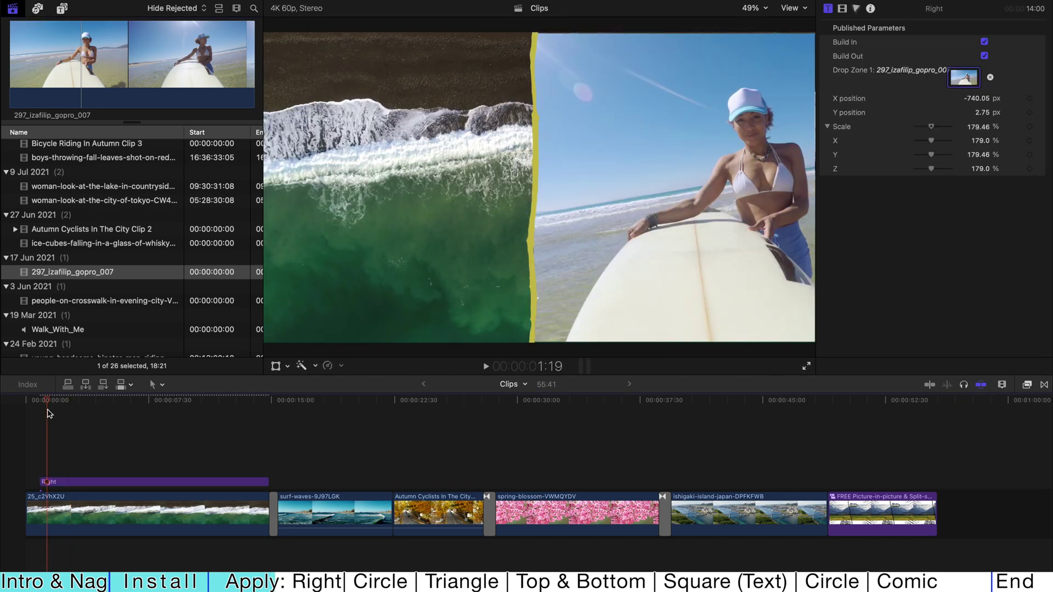
pyautogui.press('space')
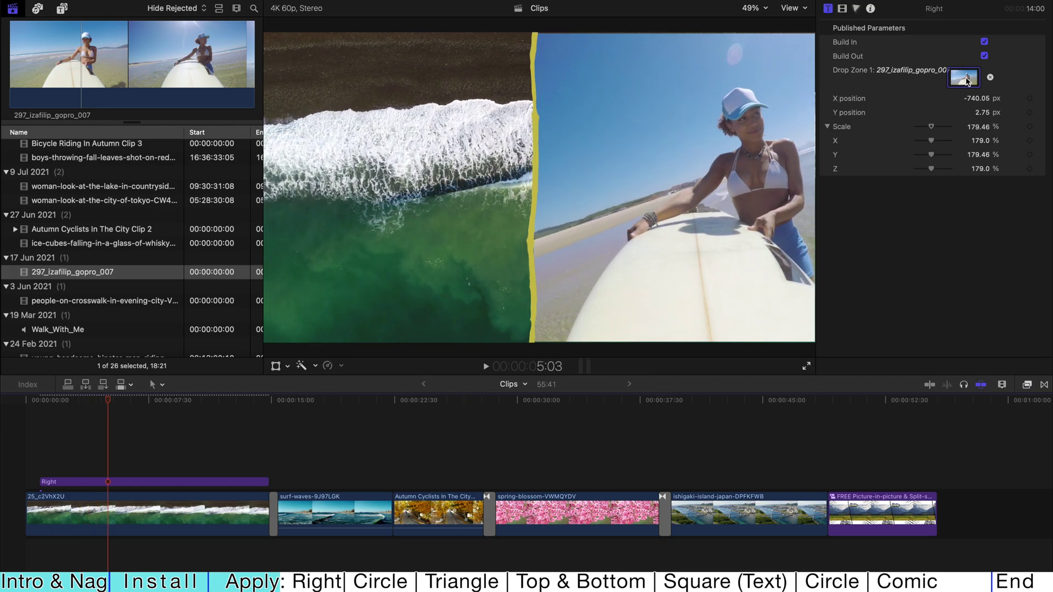
pyautogui.press('space')
pyautogui.moveTo(975, 100); pyautogui.dragTo(935, 129)
pyautogui.click(932, 130)
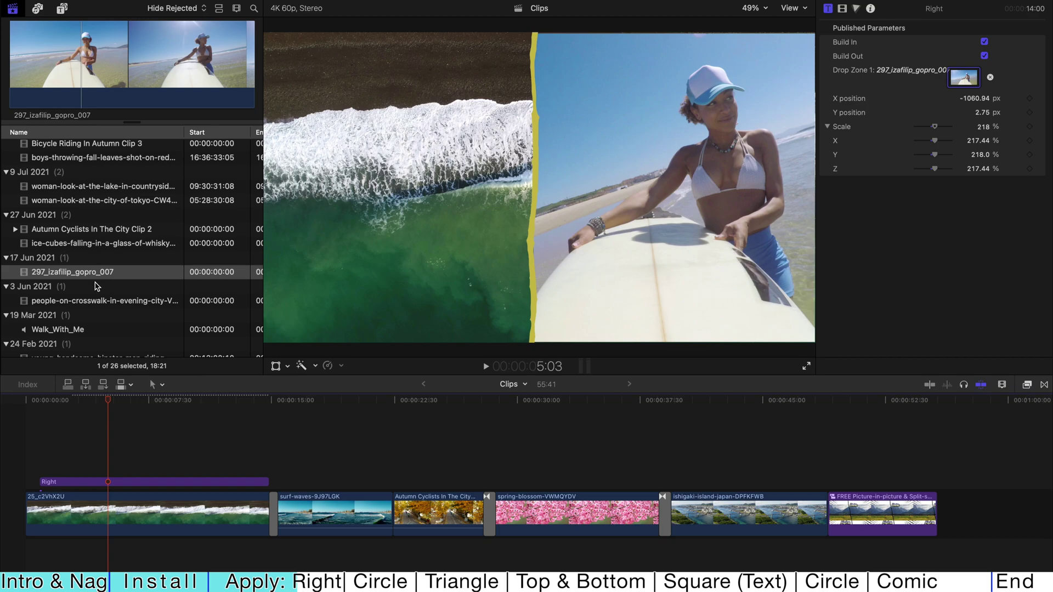
# Step: Add the surfer gopro clip above the storyline and apply automatic Balance Color to it
pyautogui.moveTo(98, 273); pyautogui.dragTo(305, 436)
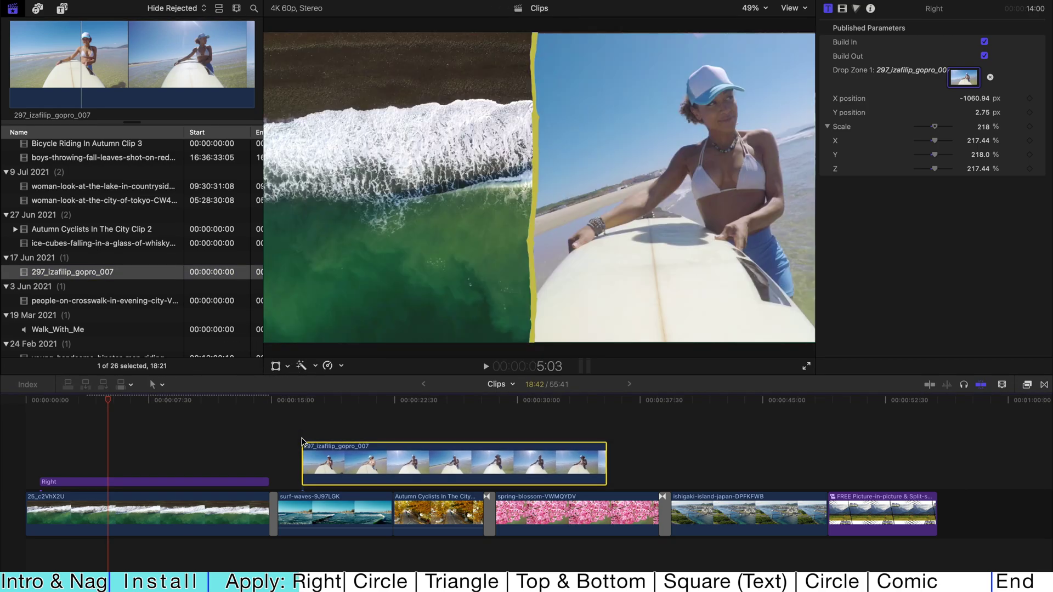
pyautogui.click(341, 403)
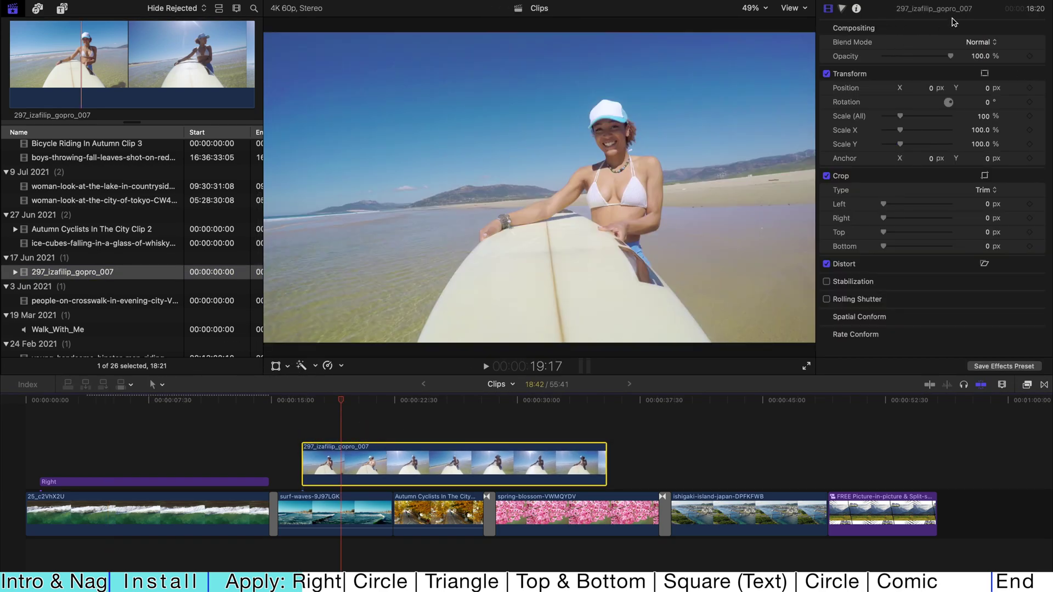
pyautogui.press('ctrl+super+1')
pyautogui.click(380, 401)
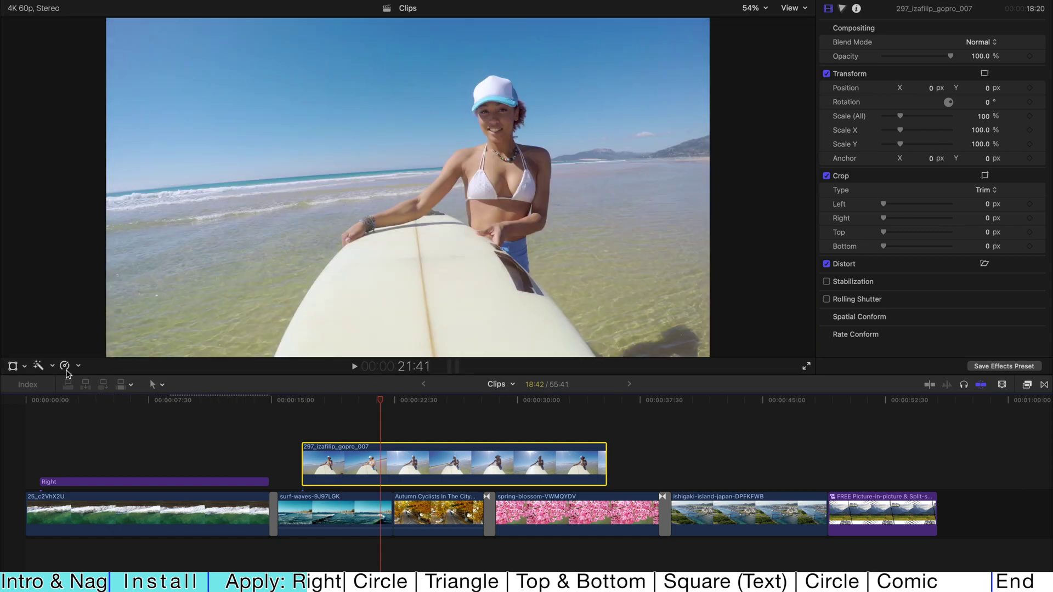
pyautogui.click(54, 366)
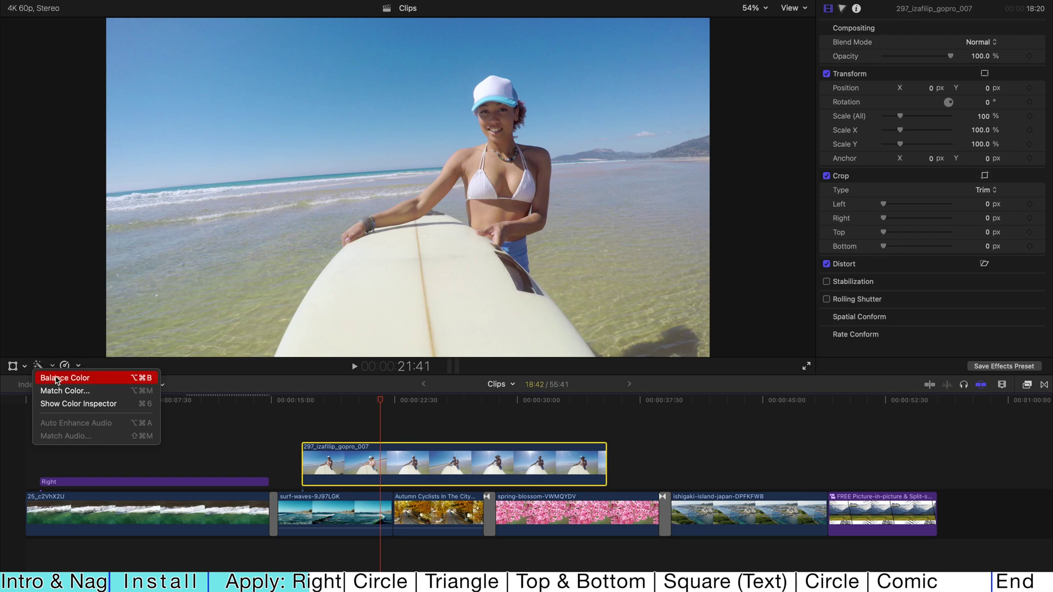
pyautogui.click(57, 379)
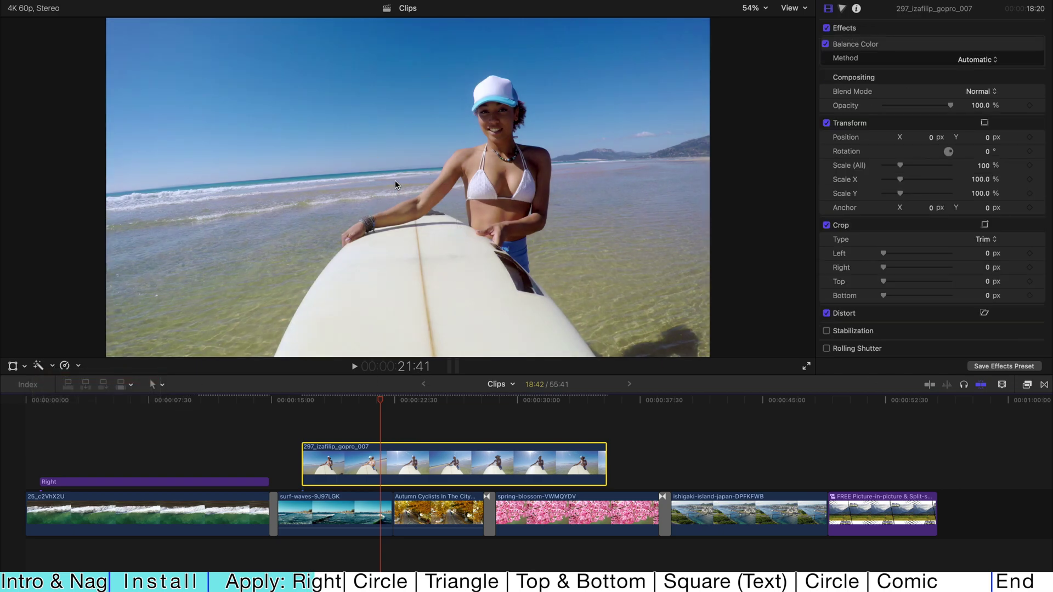
pyautogui.click(170, 400)
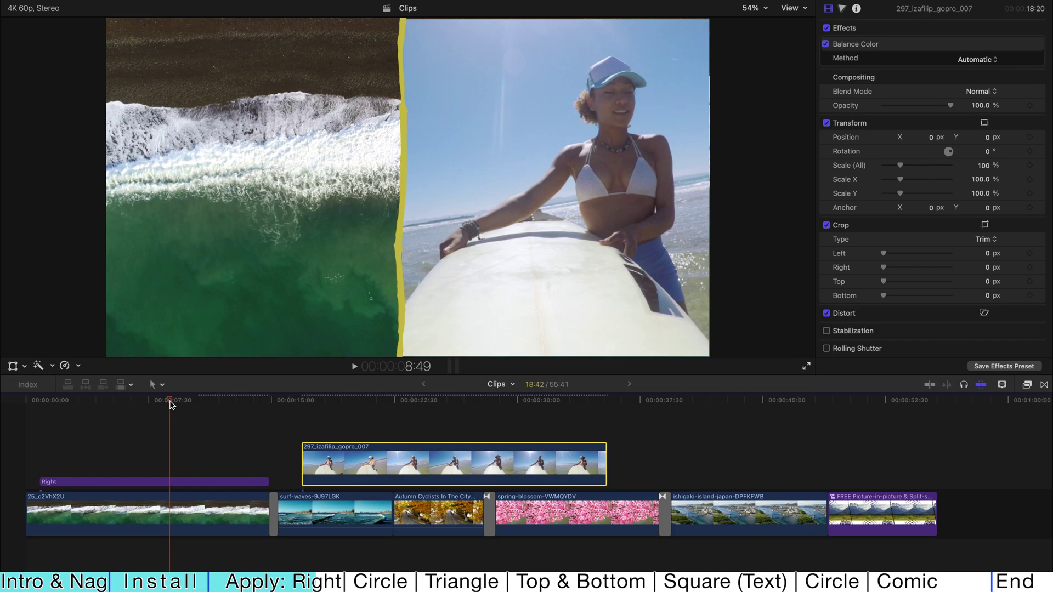
# Step: Clear the Right title's Drop Zone 1, reapply the colour-balanced surfer clip, and play full screen
pyautogui.click(173, 482)
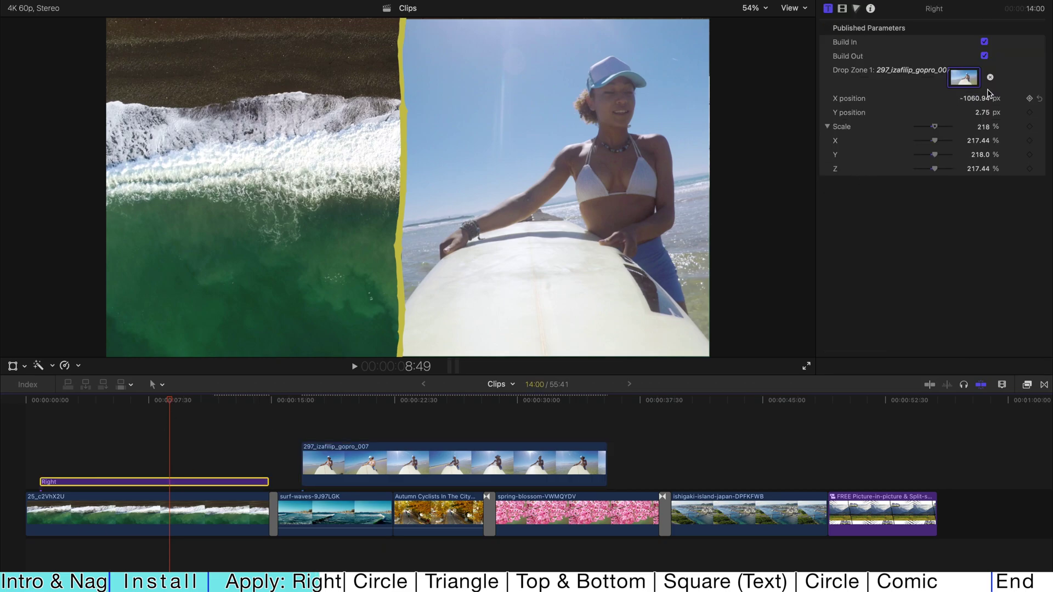
pyautogui.click(990, 78)
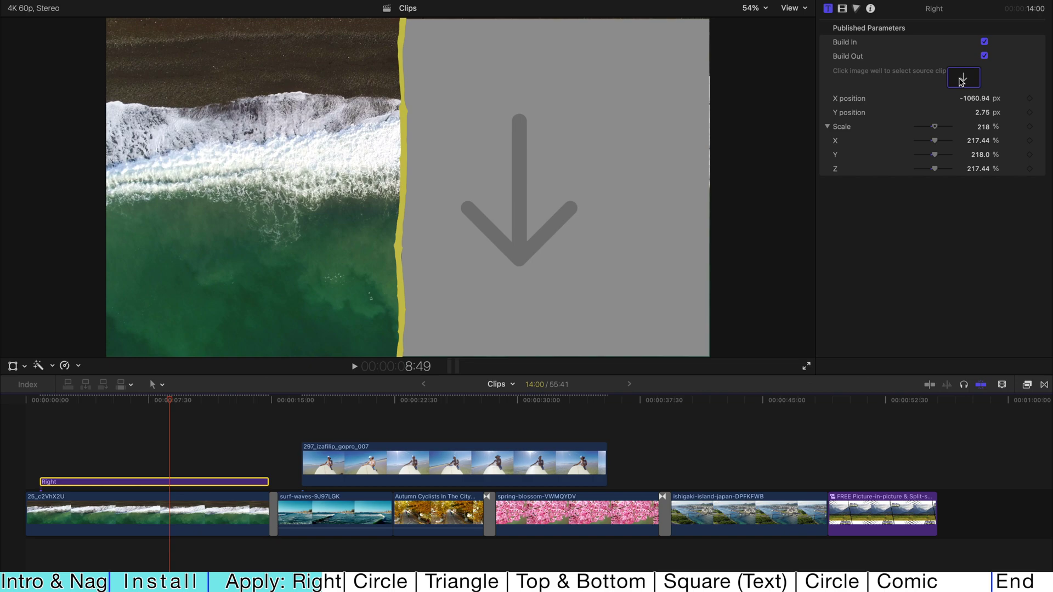
pyautogui.click(965, 80)
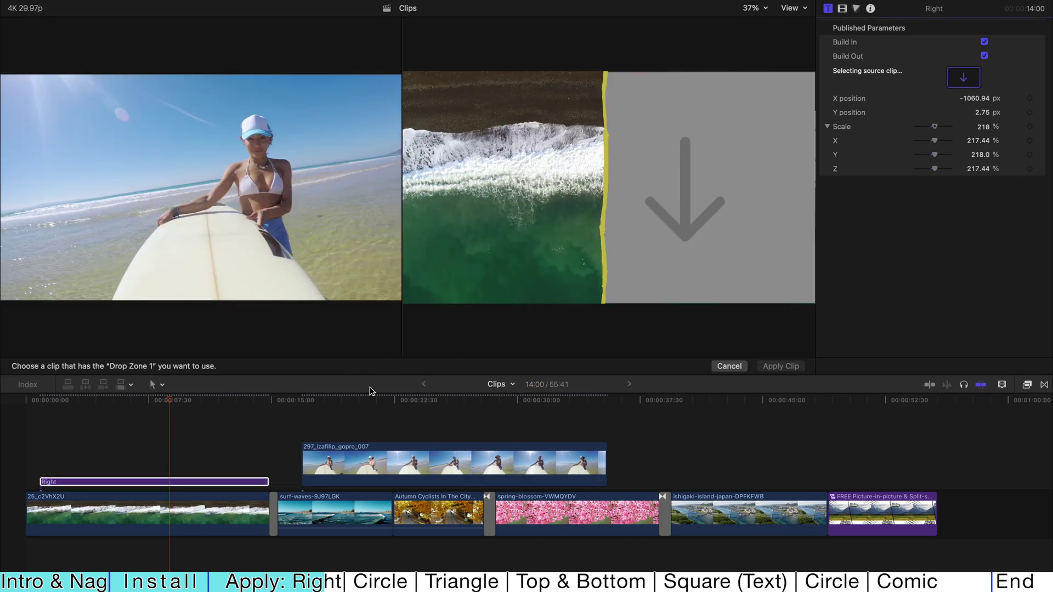
pyautogui.click(518, 463)
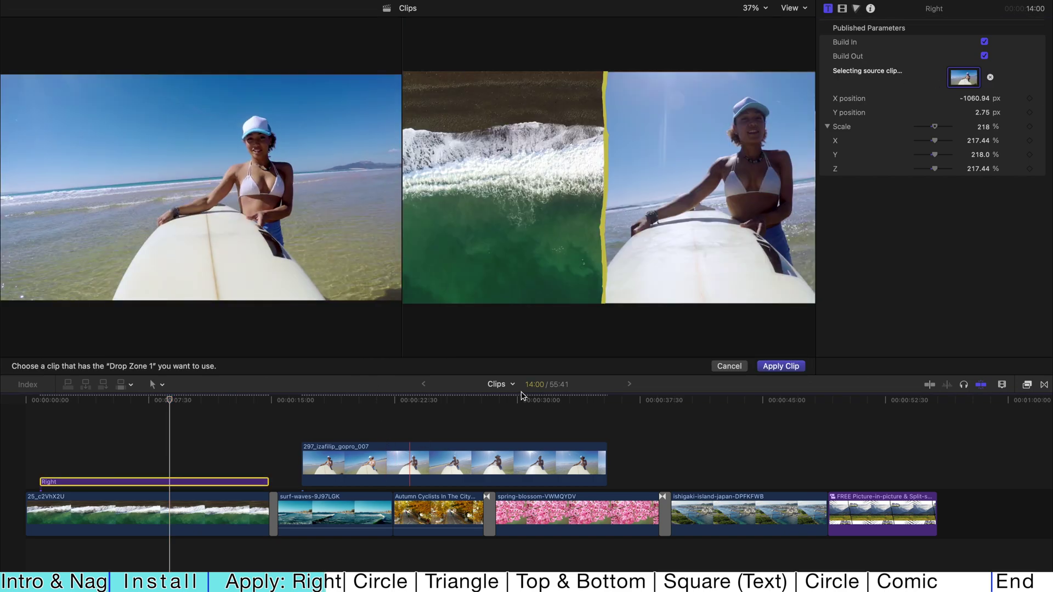
pyautogui.click(772, 366)
pyautogui.press('super+shift+f')
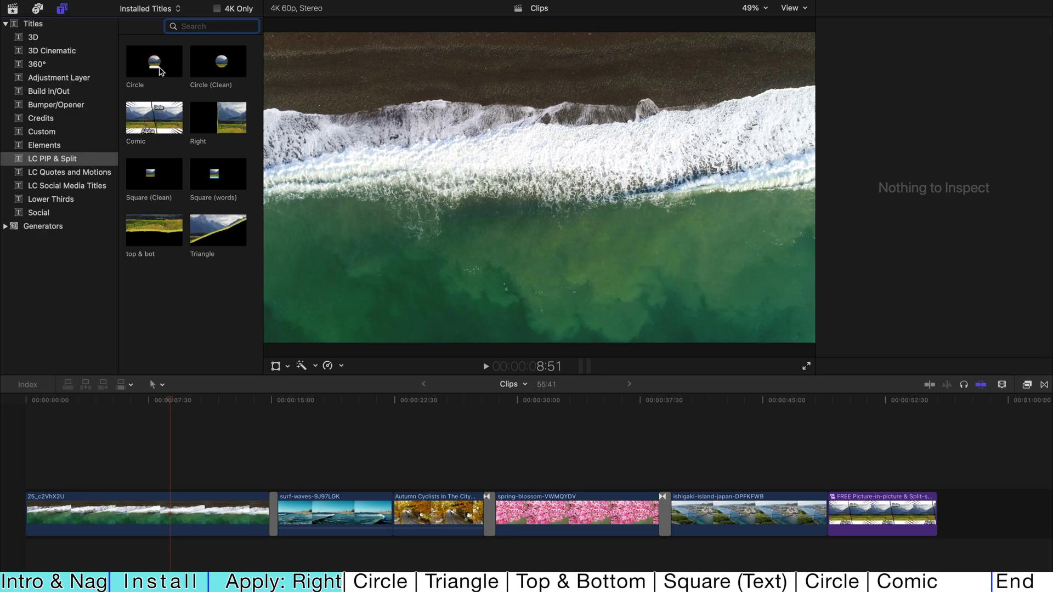
# Step: Place the Circle title at the timeline start and change its caption to 'Like this video.'
pyautogui.click(155, 64)
pyautogui.moveTo(155, 63); pyautogui.dragTo(33, 471)
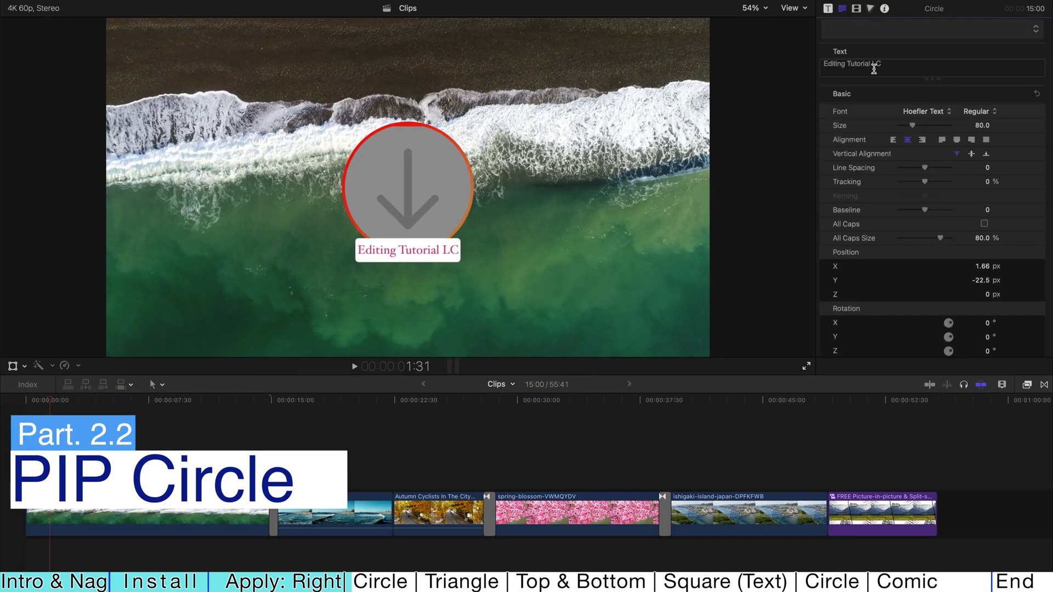
pyautogui.doubleClick(876, 63)
pyautogui.press('super+a')
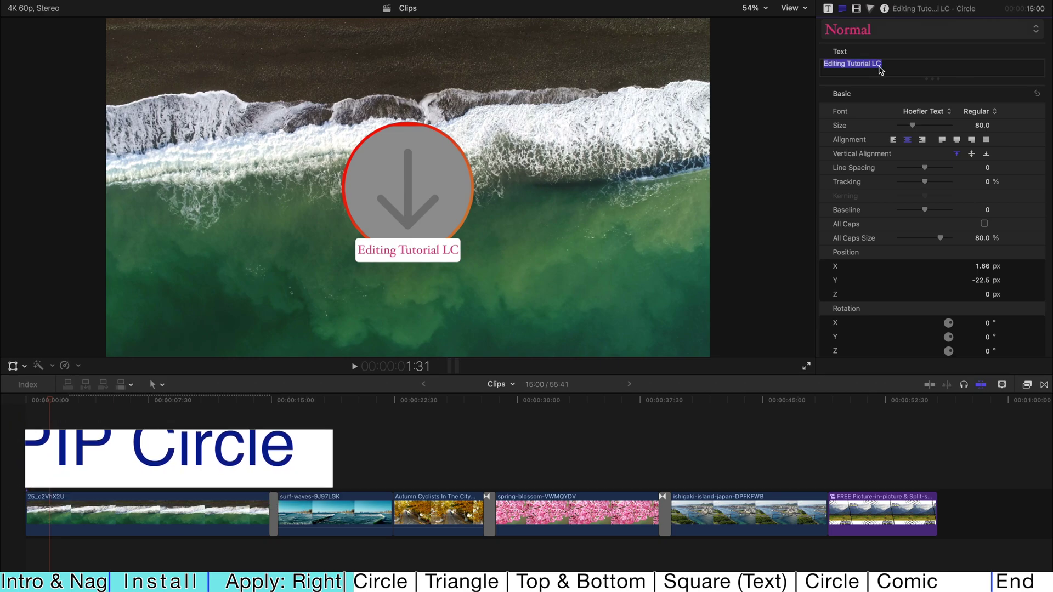
pyautogui.press('BackSpace')
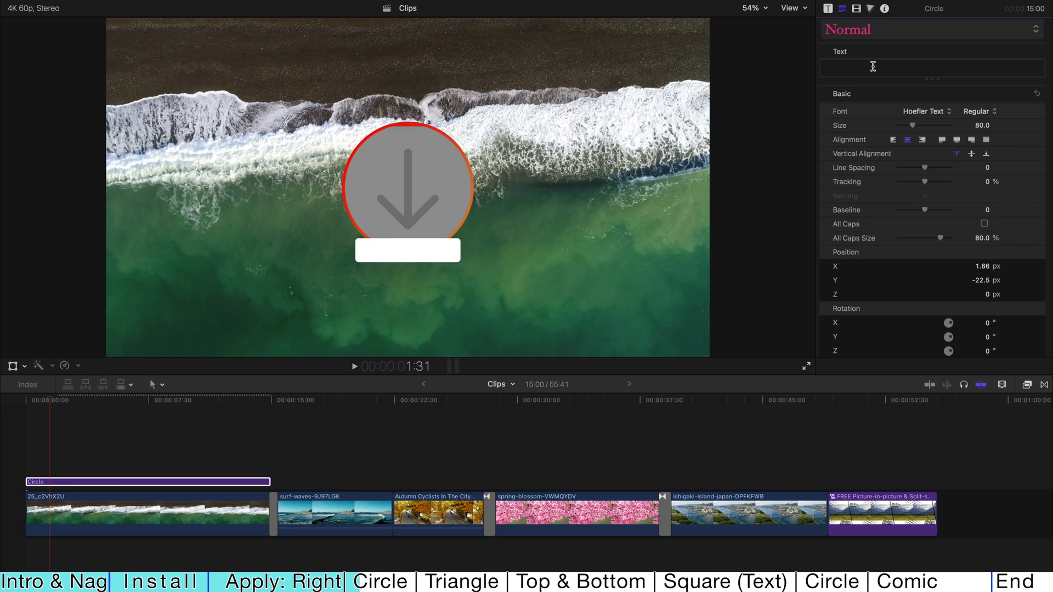
pyautogui.write('Like this vid')
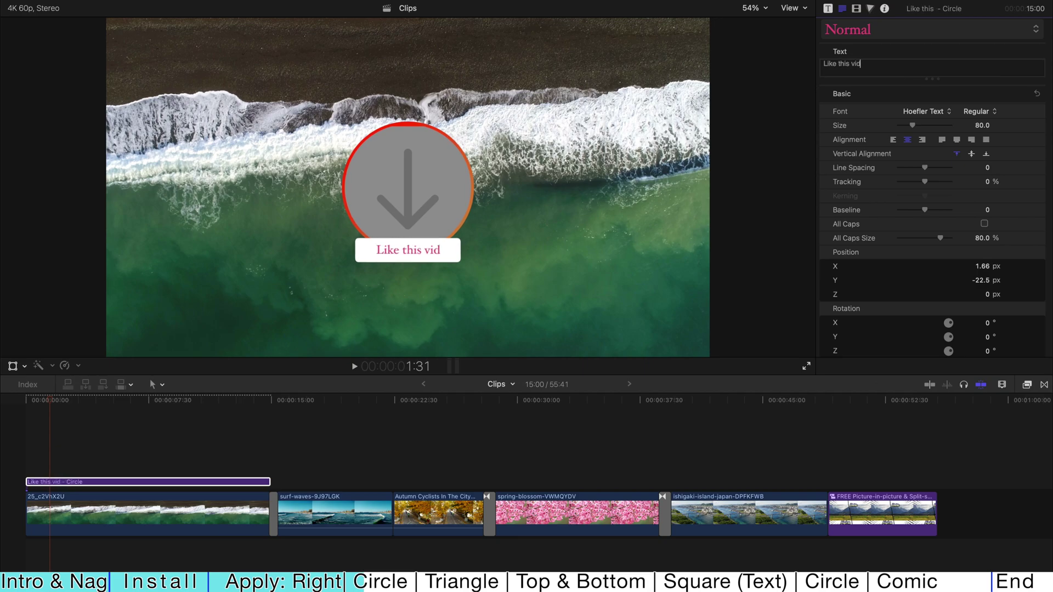
pyautogui.write('eo.')
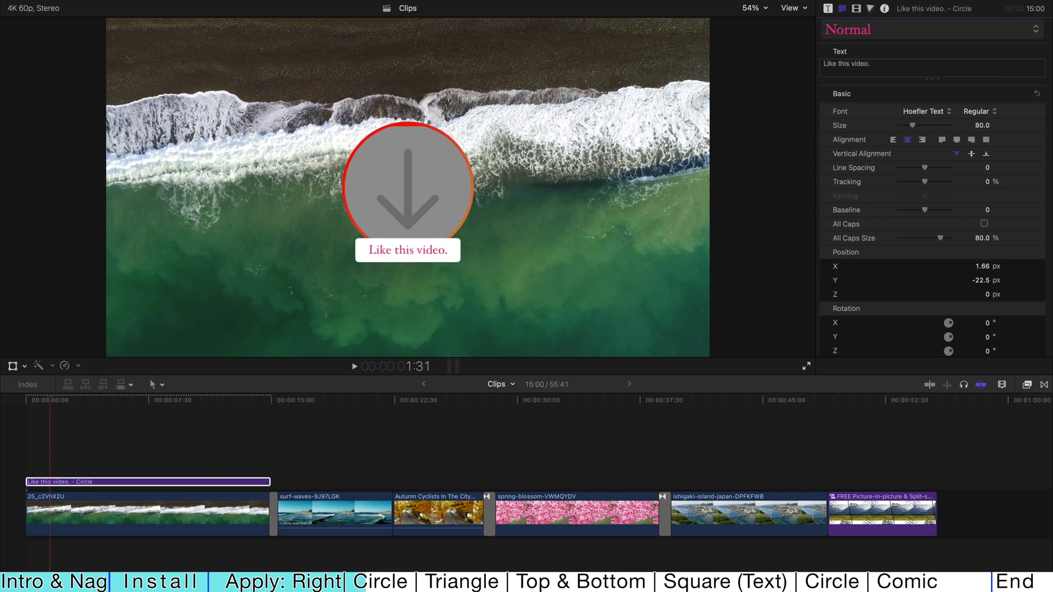
# Step: Enlarge the circle caption to size 93 and set it in a handwriting font
pyautogui.moveTo(912, 125); pyautogui.dragTo(921, 125)
pyautogui.click(924, 113)
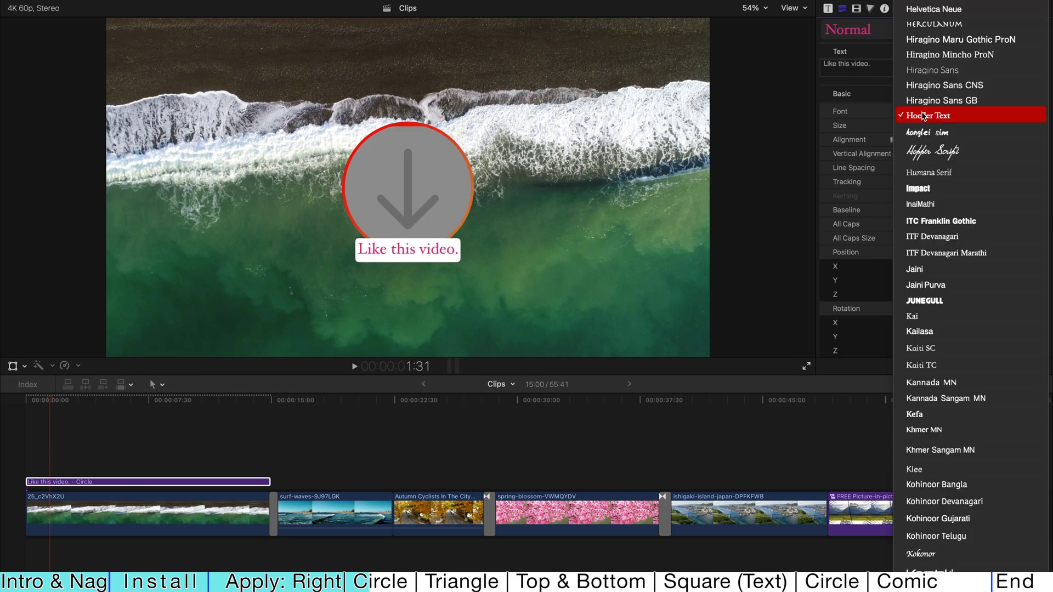
pyautogui.click(926, 131)
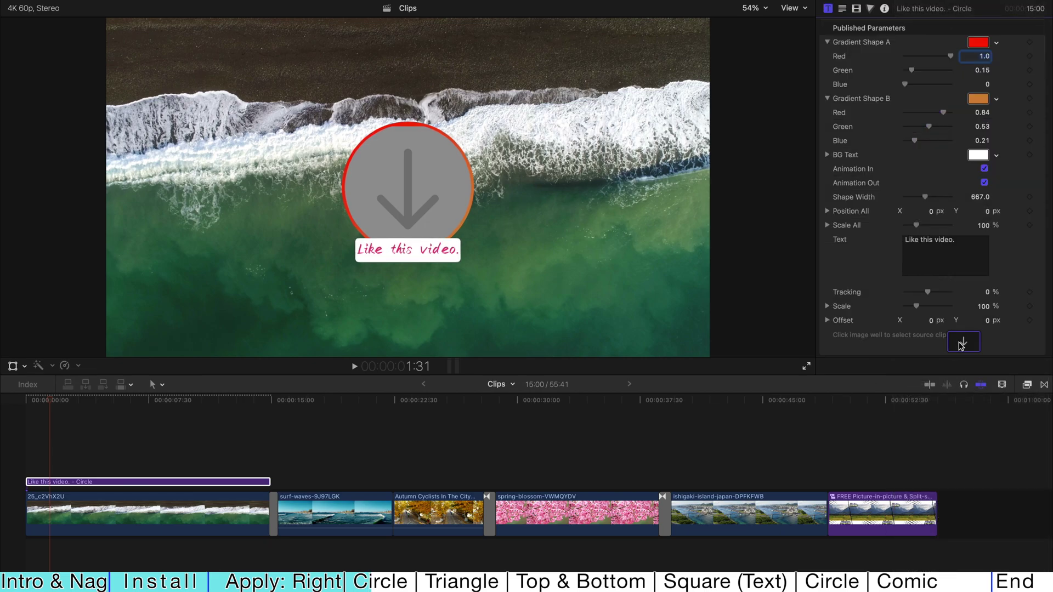
# Step: Fill the circle's drop zone with the surfer gopro clip
pyautogui.click(963, 342)
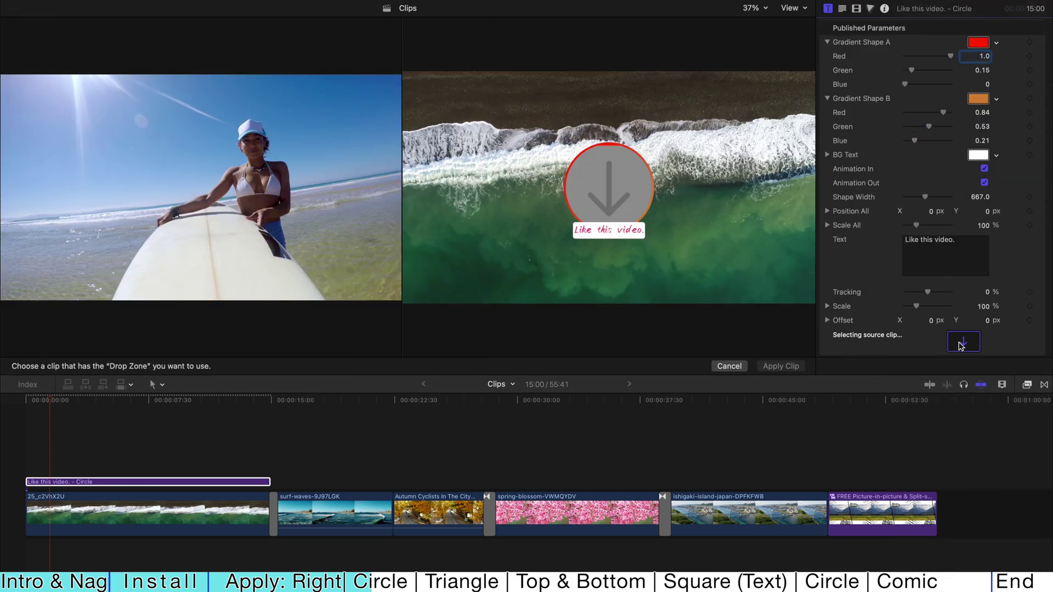
pyautogui.press('super+alt+1')
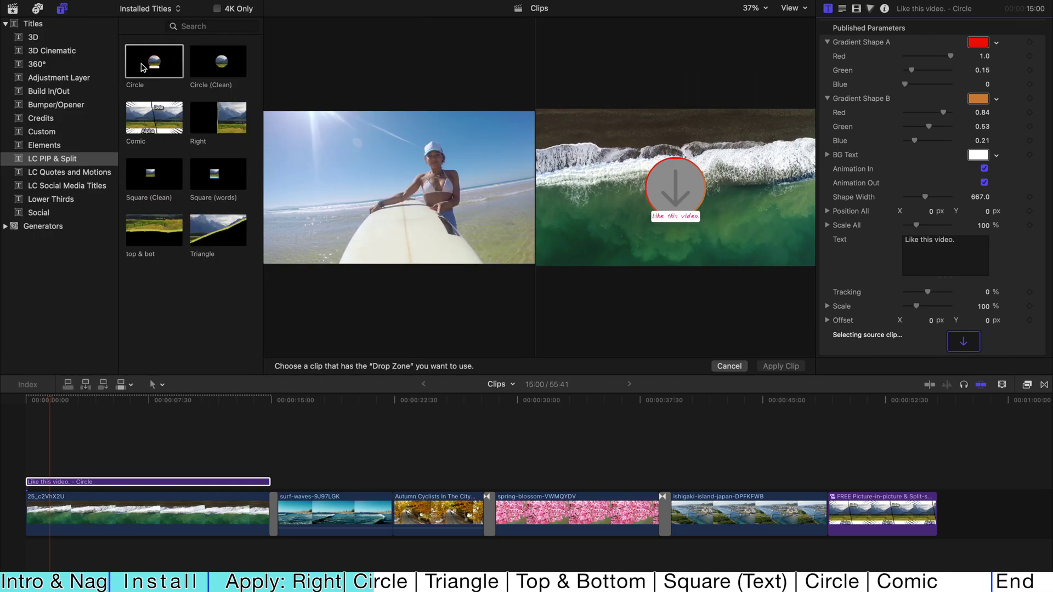
pyautogui.click(13, 9)
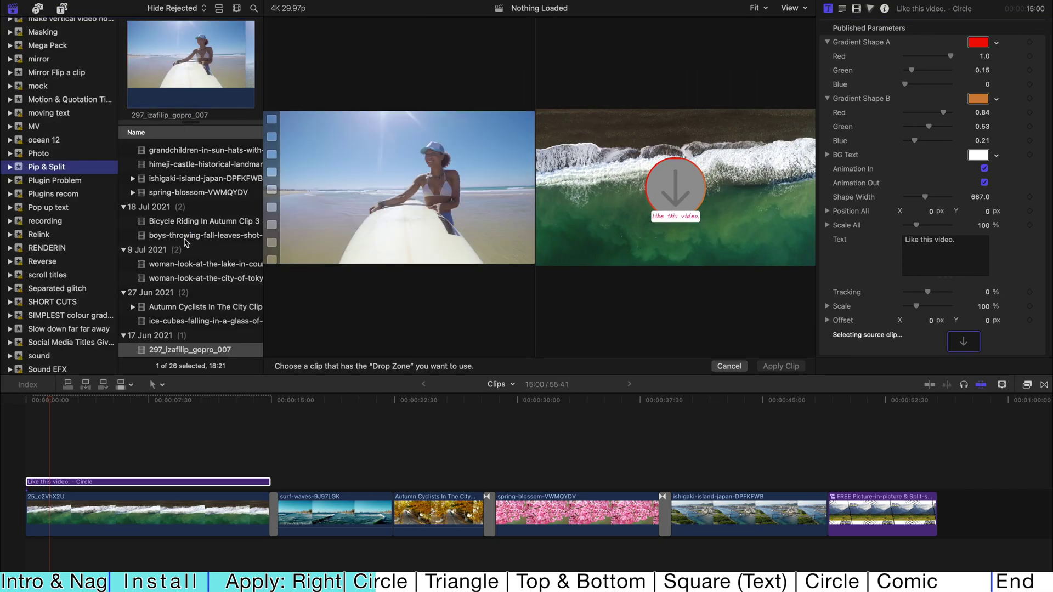
pyautogui.scroll(-2, 181, 225)
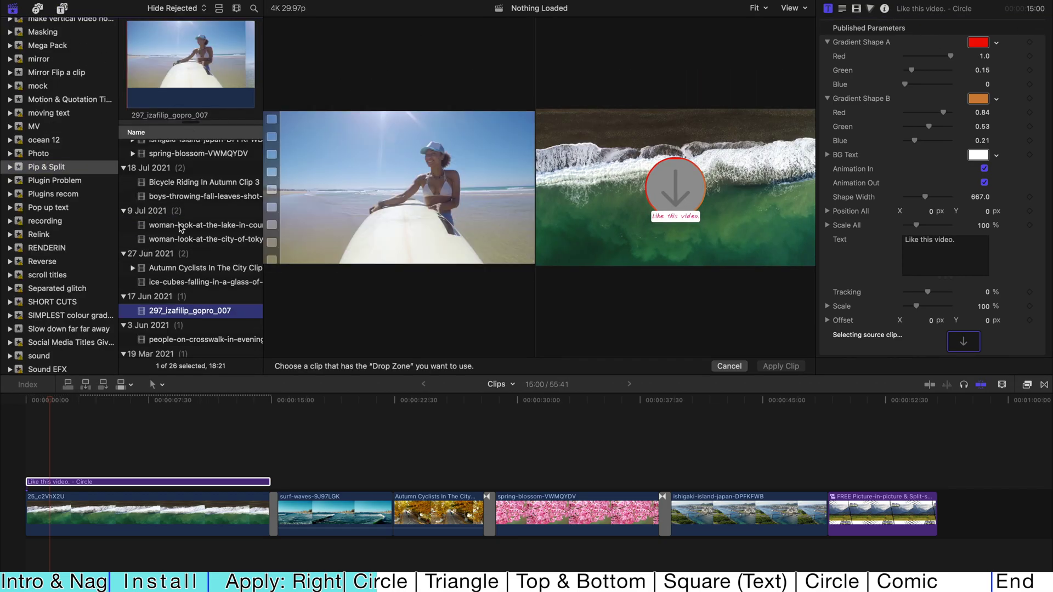
pyautogui.click(207, 91)
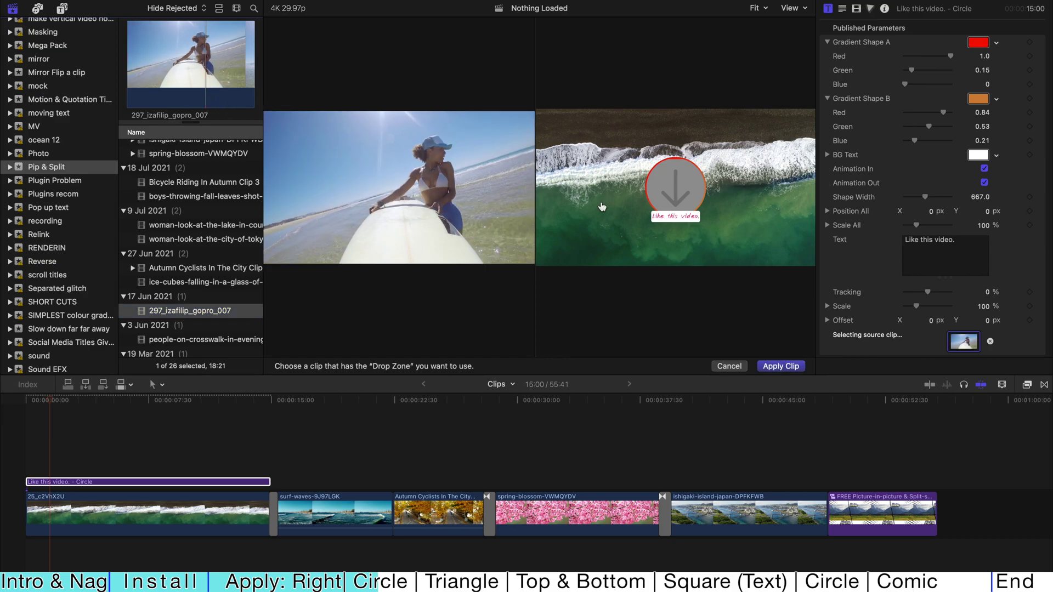
pyautogui.click(782, 366)
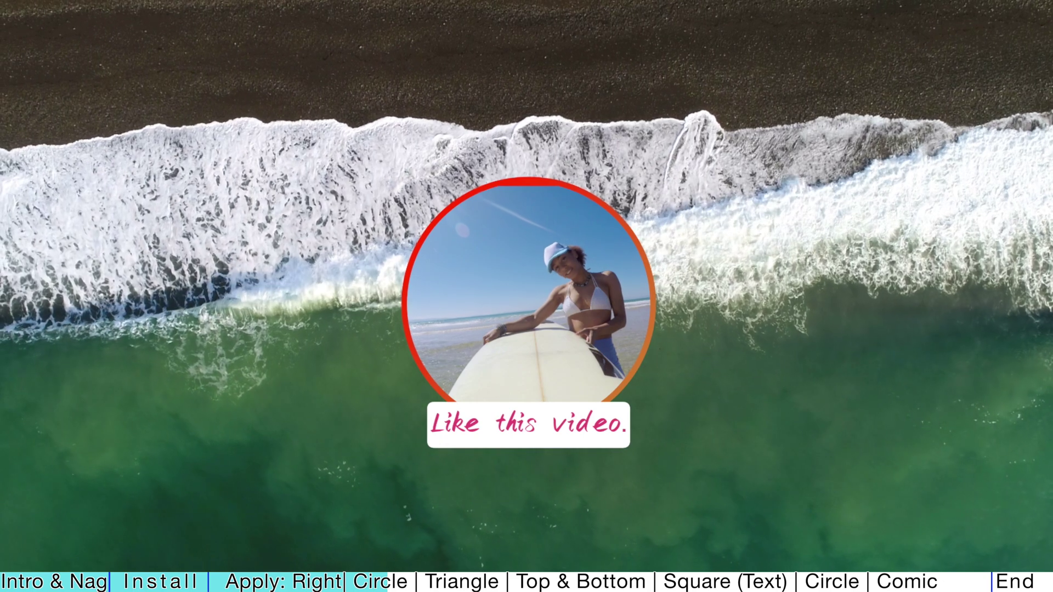
# Step: Trim the Circle title to about 6:35 so it ends early in the beach clip, and play it back
pyautogui.press('Escape')
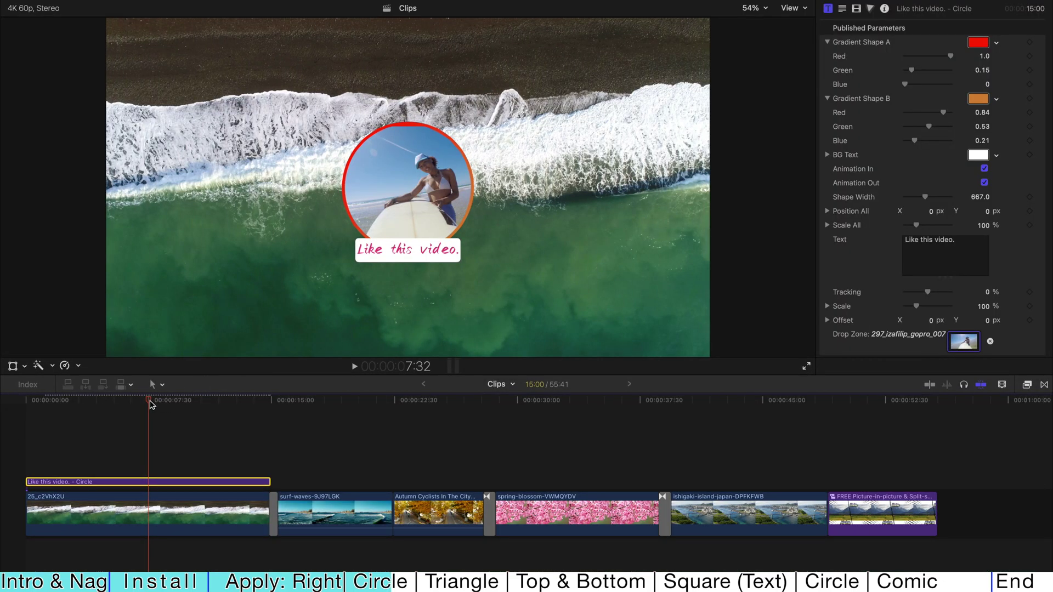
pyautogui.moveTo(149, 403); pyautogui.dragTo(269, 404)
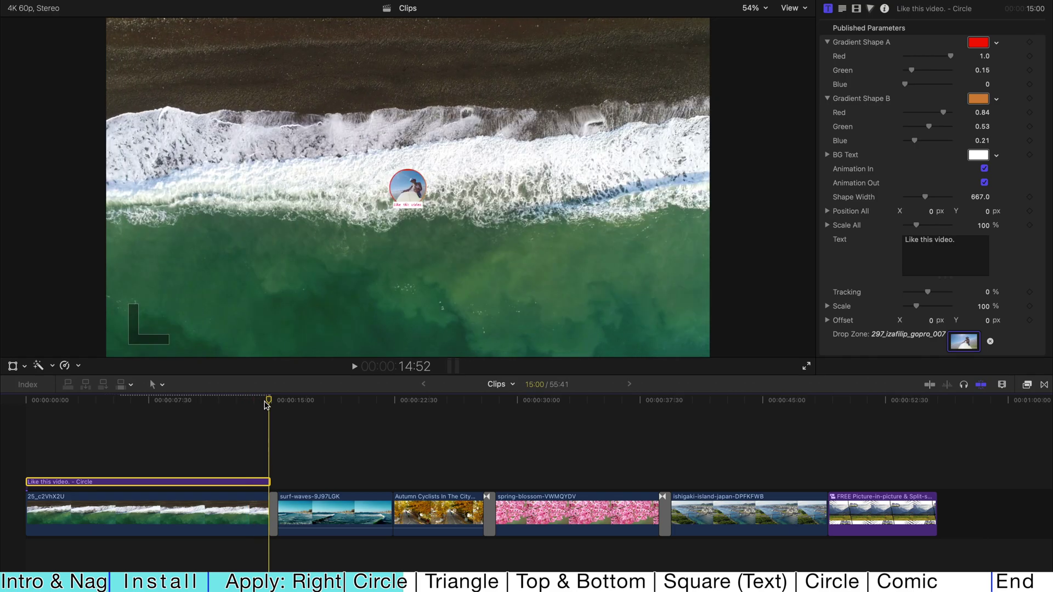
pyautogui.click(139, 436)
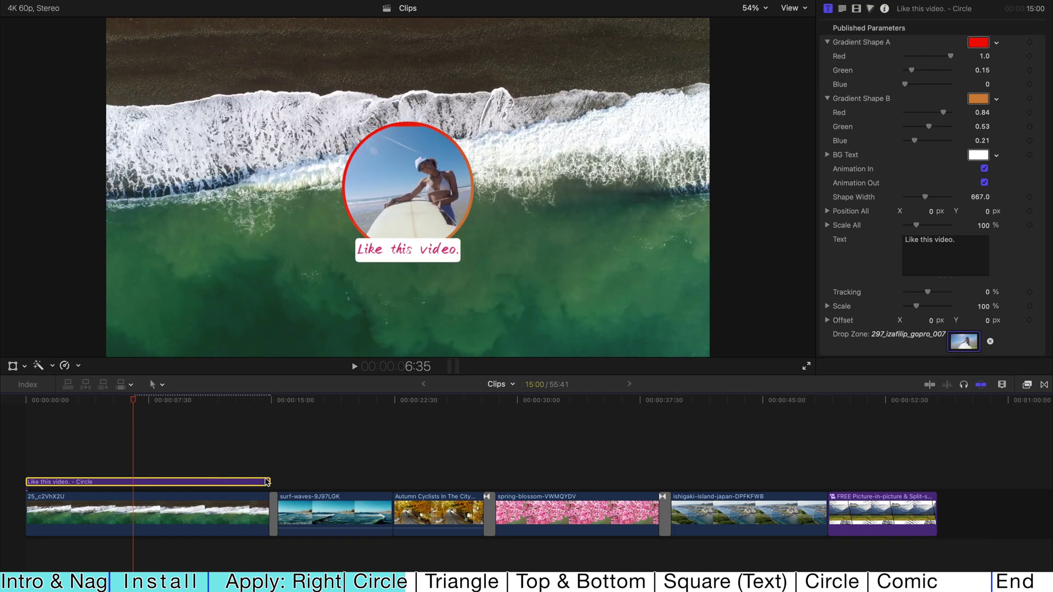
pyautogui.moveTo(269, 481); pyautogui.dragTo(131, 480)
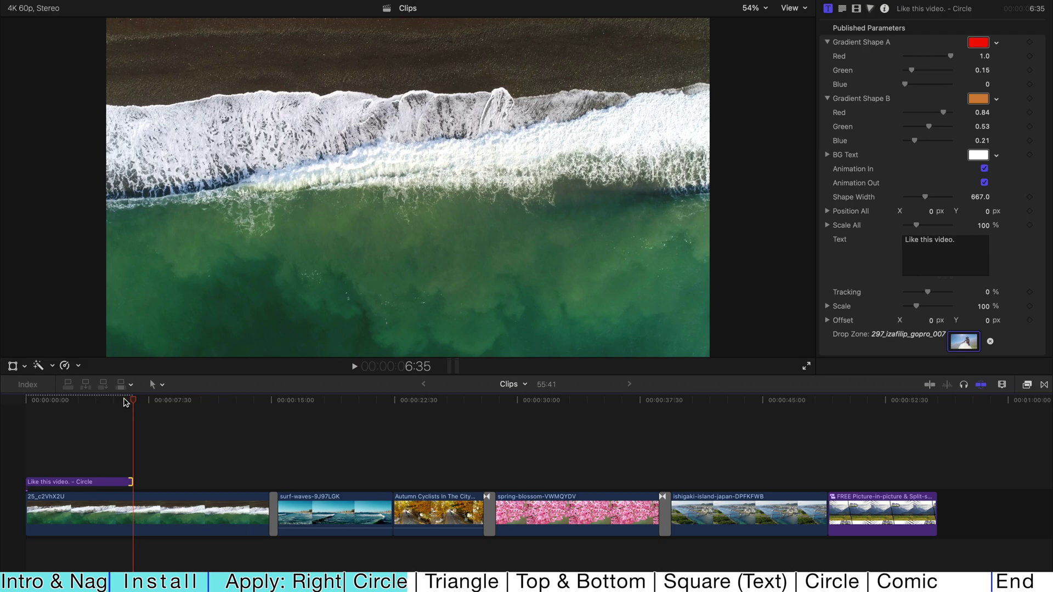
pyautogui.press('space')
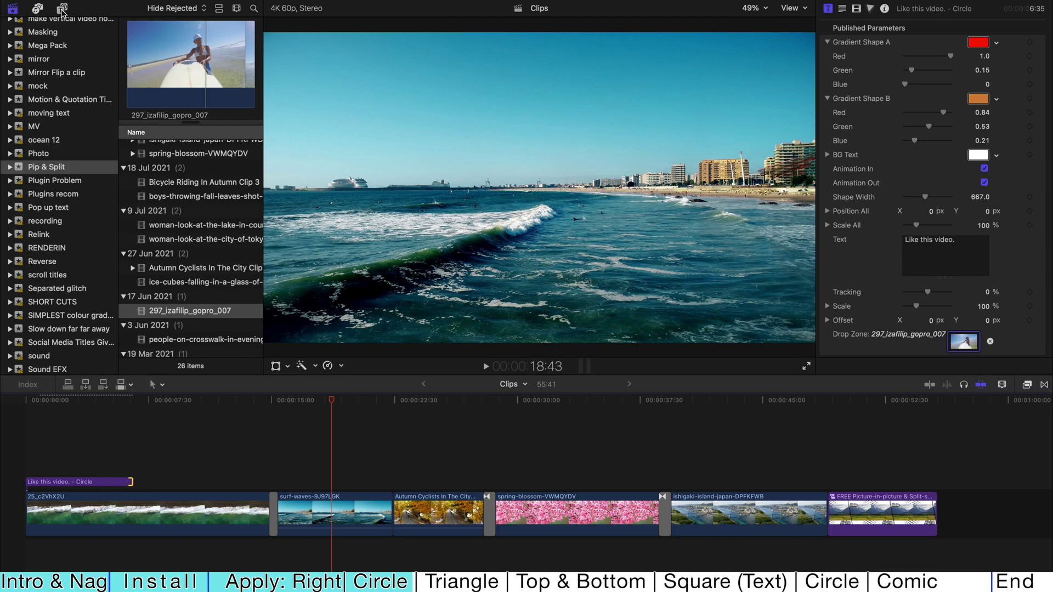
# Step: Place the Triangle split title over the surf-waves clip and shorten it to 7 seconds
pyautogui.click(62, 9)
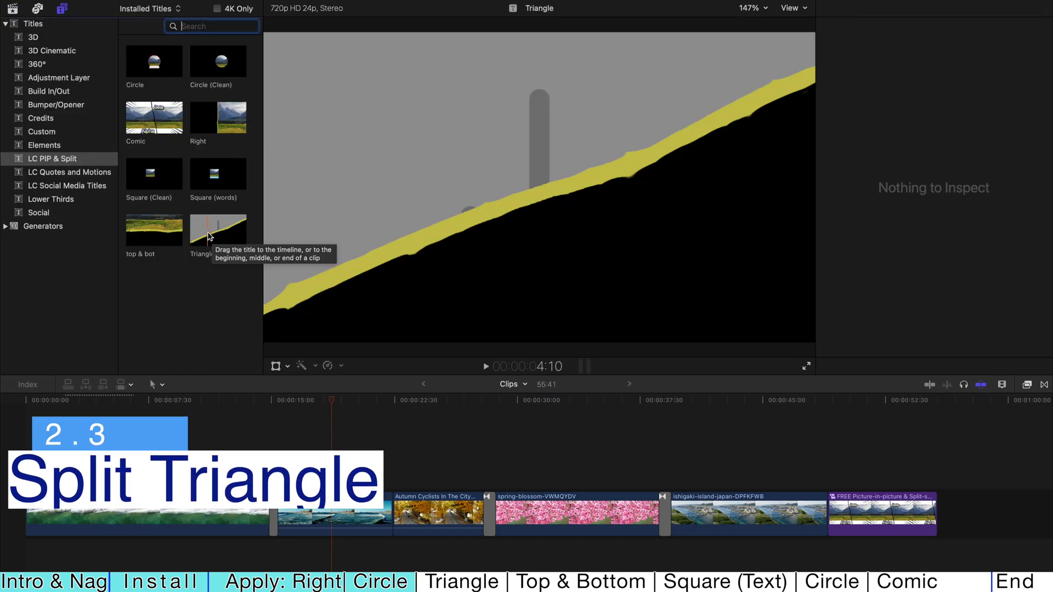
pyautogui.moveTo(209, 236); pyautogui.dragTo(278, 482)
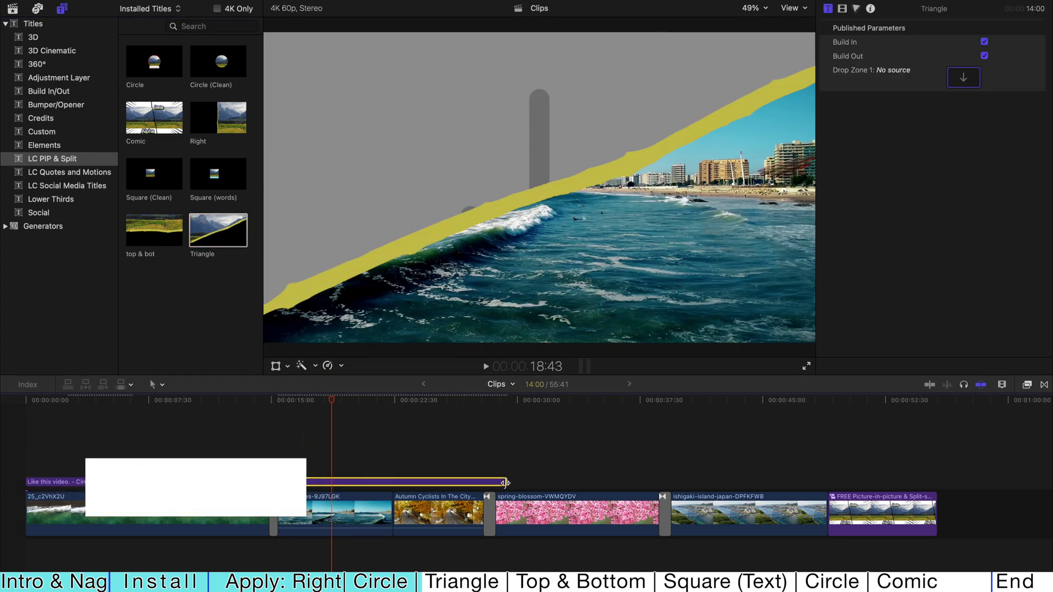
pyautogui.moveTo(505, 483); pyautogui.dragTo(393, 482)
# Step: Fill the Triangle's drop zone with the girl-in-the-pool clip and preview the split in a larger viewer
pyautogui.click(963, 78)
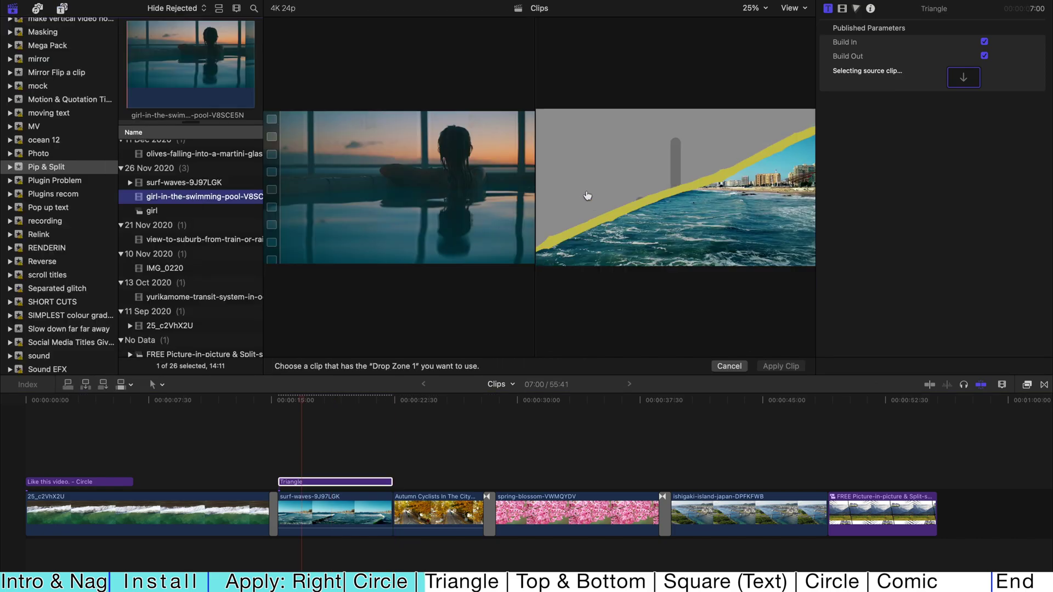
pyautogui.click(166, 63)
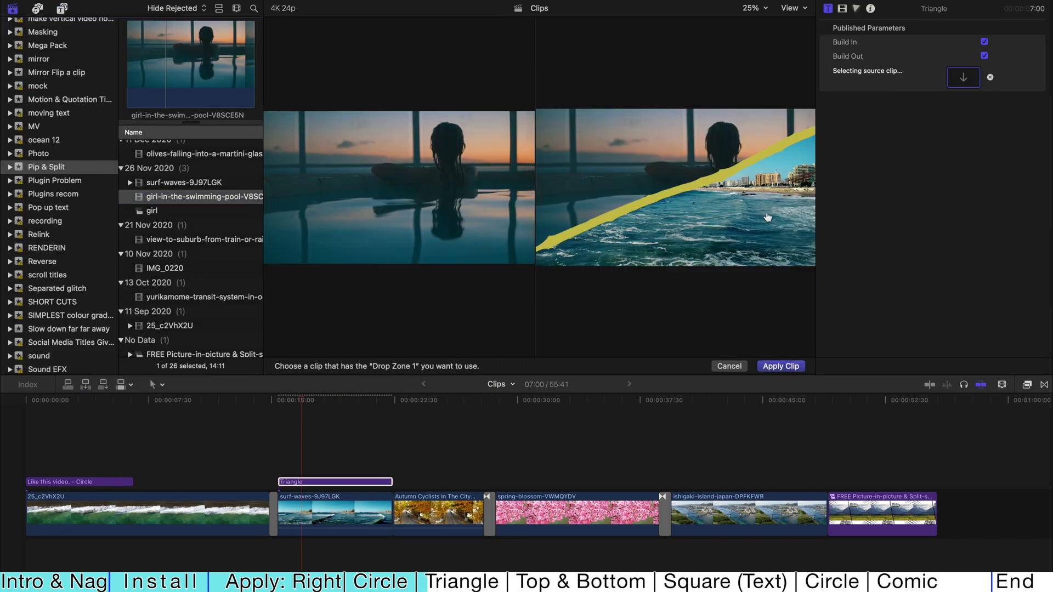
pyautogui.click(796, 366)
pyautogui.press('ctrl+super+1')
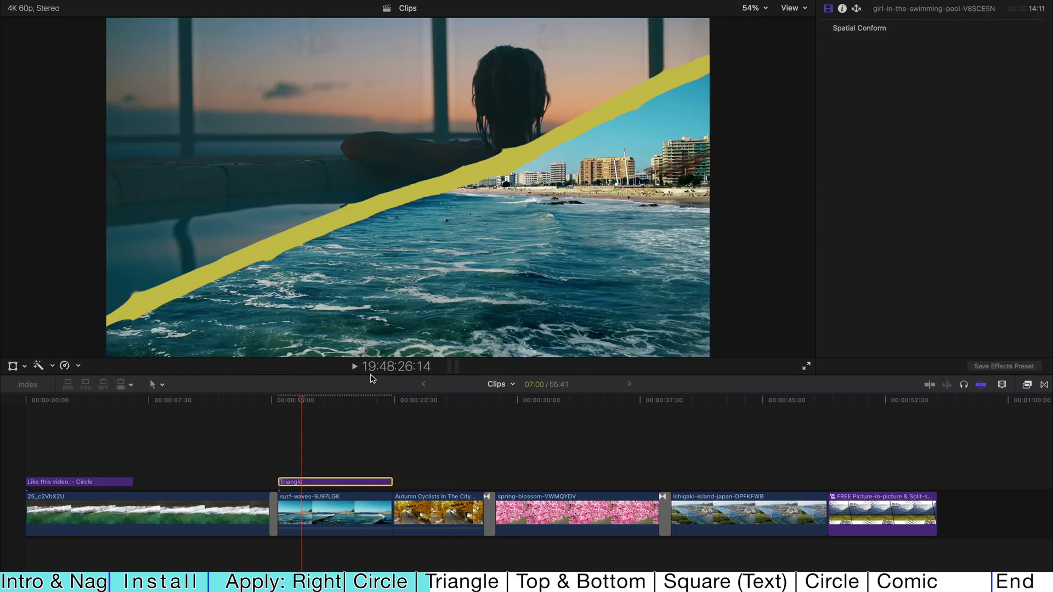
pyautogui.press('space')
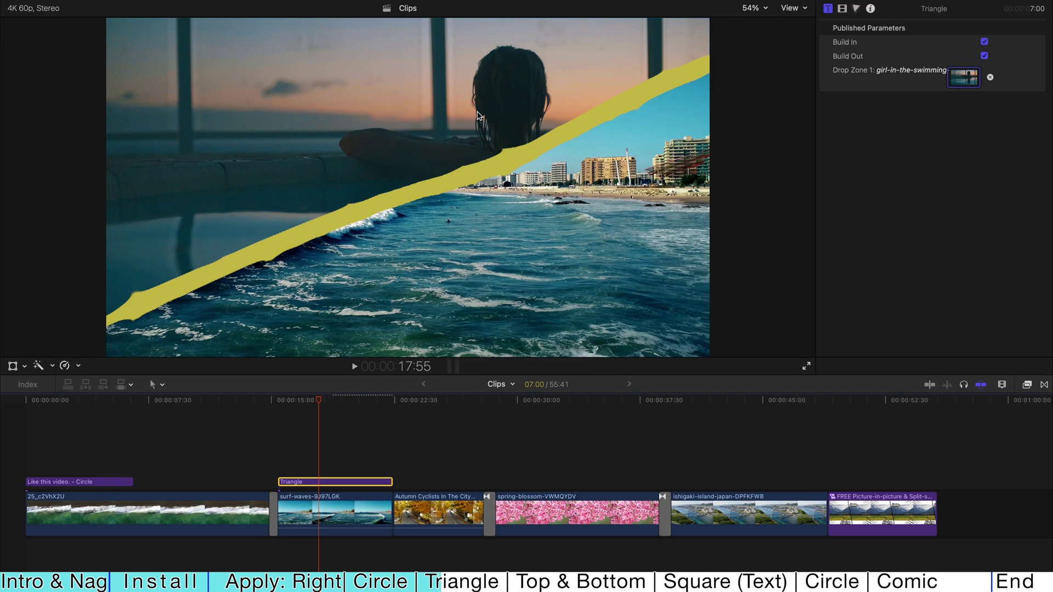
# Step: Clear the Triangle's drop zone and connect the pool clip above the primary storyline
pyautogui.click(989, 77)
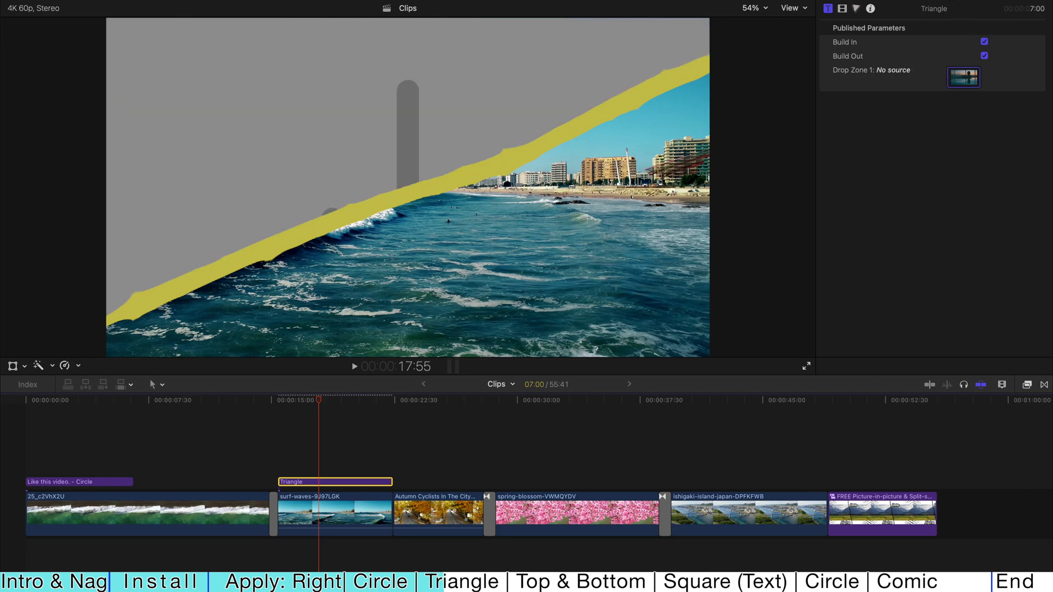
pyautogui.press('ctrl+super+1')
pyautogui.moveTo(186, 214); pyautogui.dragTo(428, 442)
# Step: Mirror the pool clip horizontally by setting its Scale X to -100%
pyautogui.click(509, 401)
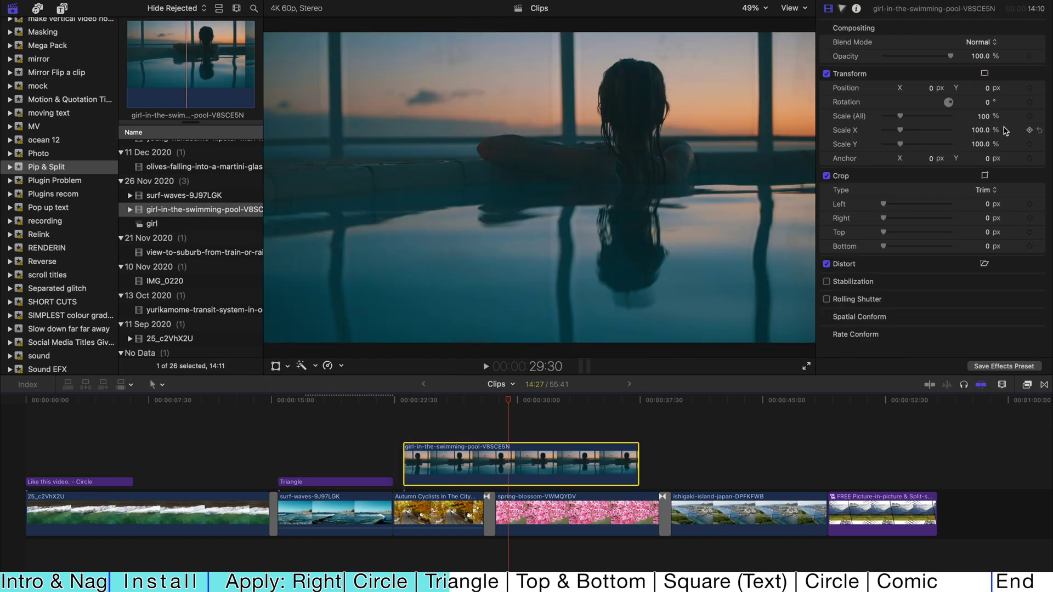
pyautogui.click(981, 130)
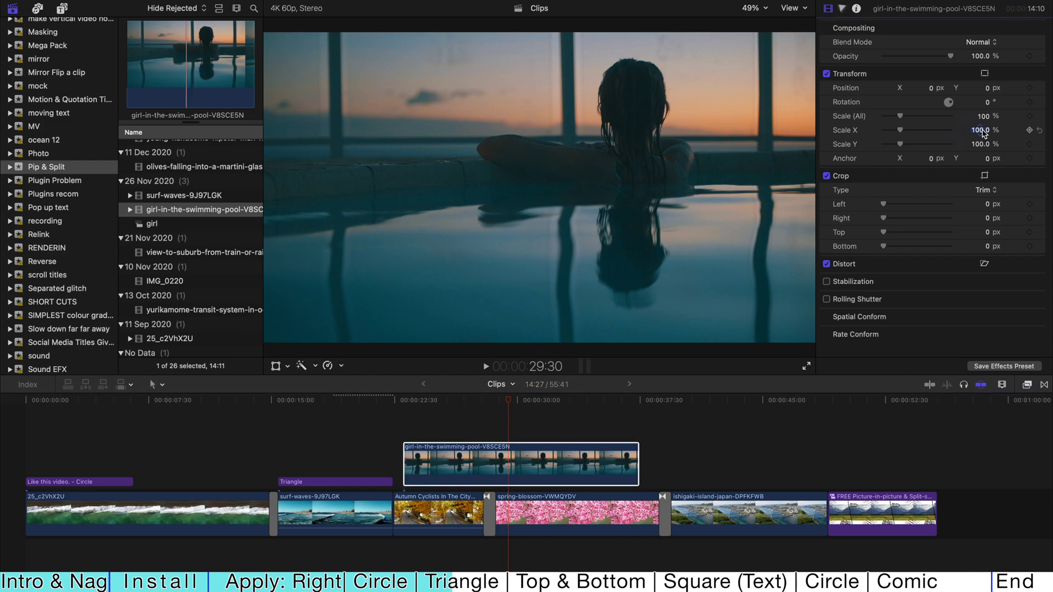
pyautogui.press('BackSpace')
pyautogui.write('-100')
pyautogui.press('Return')
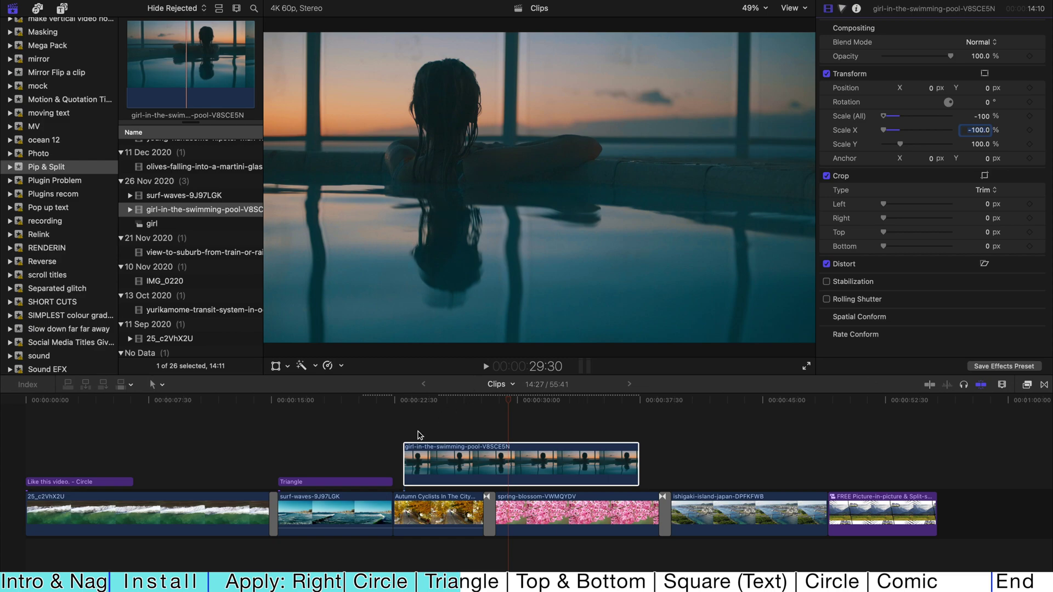
pyautogui.click(437, 469)
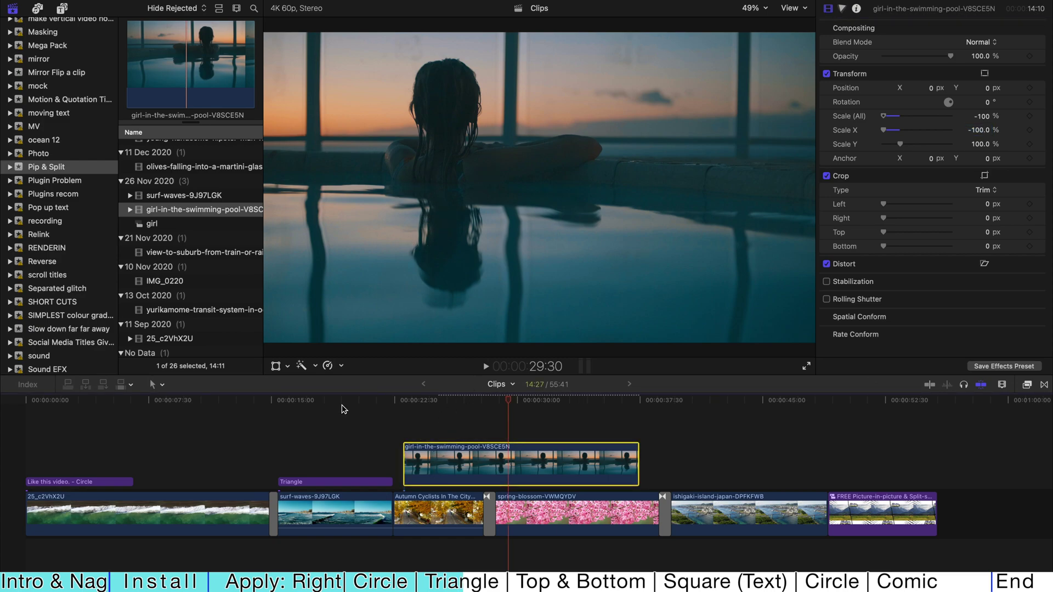
pyautogui.click(521, 459)
pyautogui.click(448, 447)
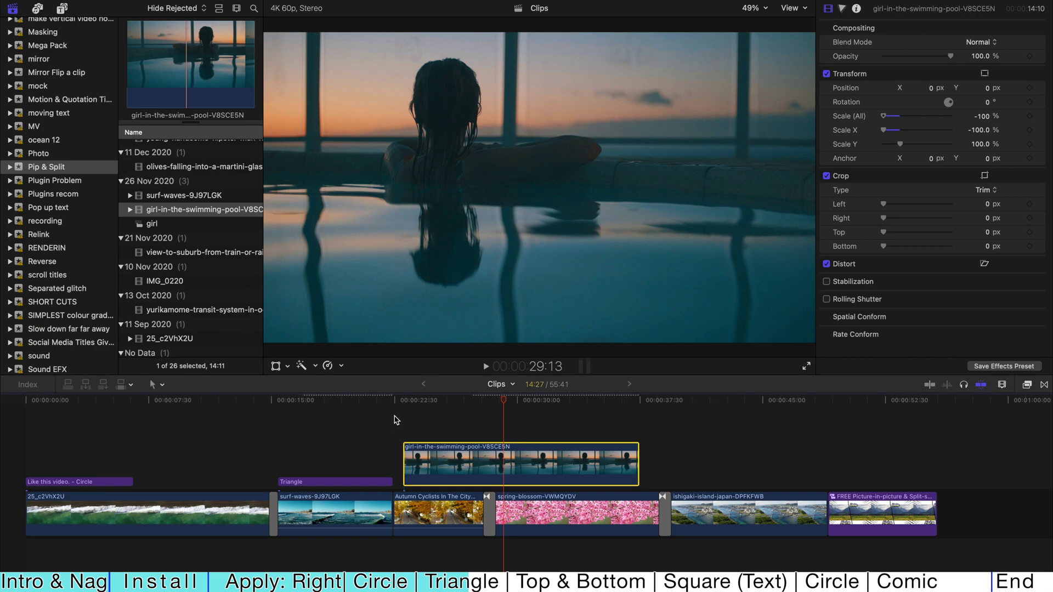
# Step: Start turning the pool clip into a compound clip, then dismiss the prompt
pyautogui.hotkey('alt', 'g')
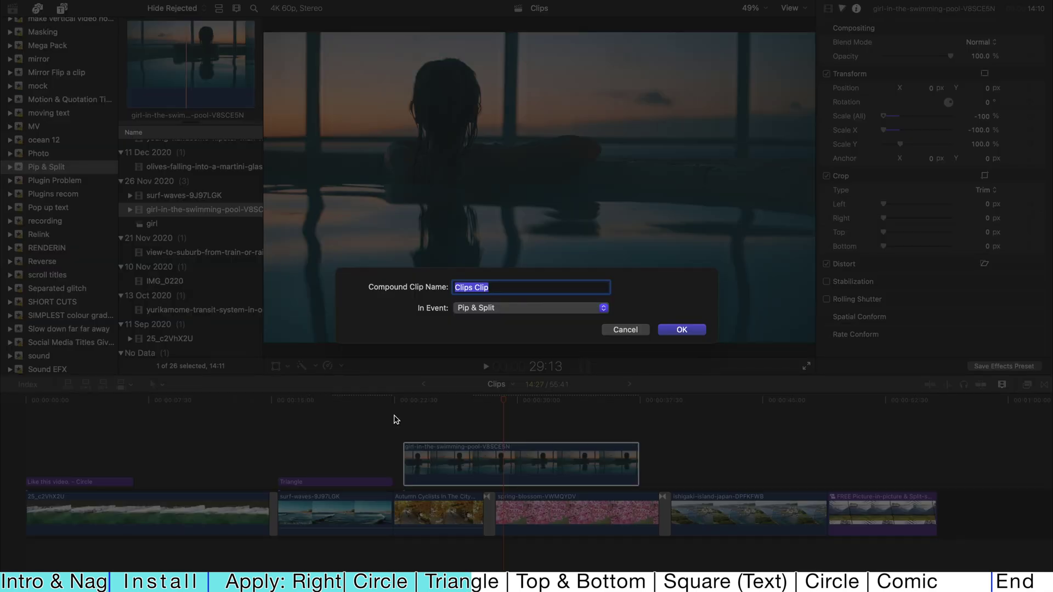
pyautogui.press('Escape')
pyautogui.click(204, 229)
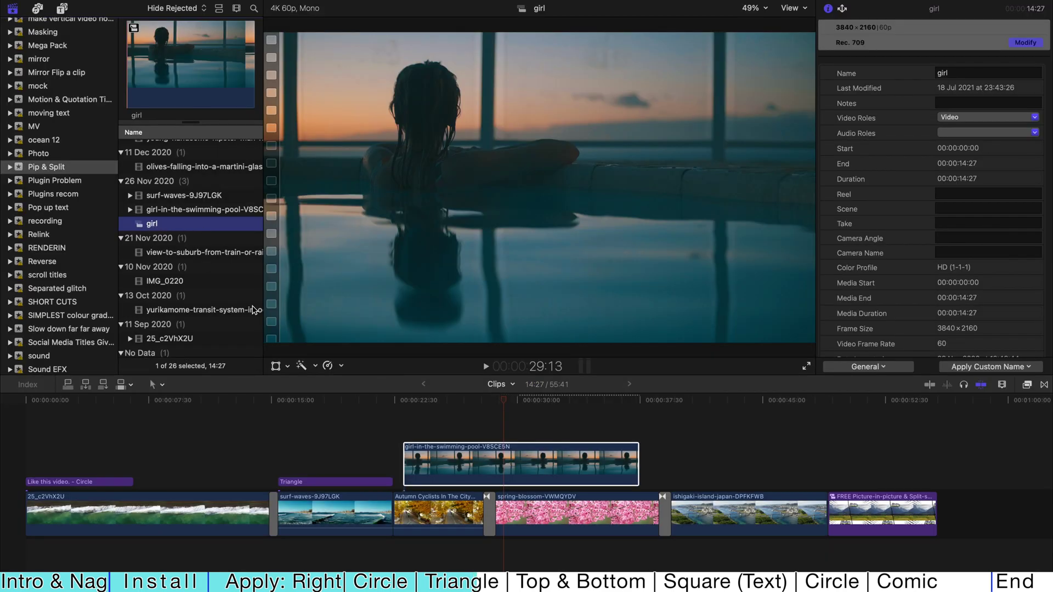
# Step: Load the girl clip into the Triangle title's Drop Zone 1 and apply it
pyautogui.click(329, 482)
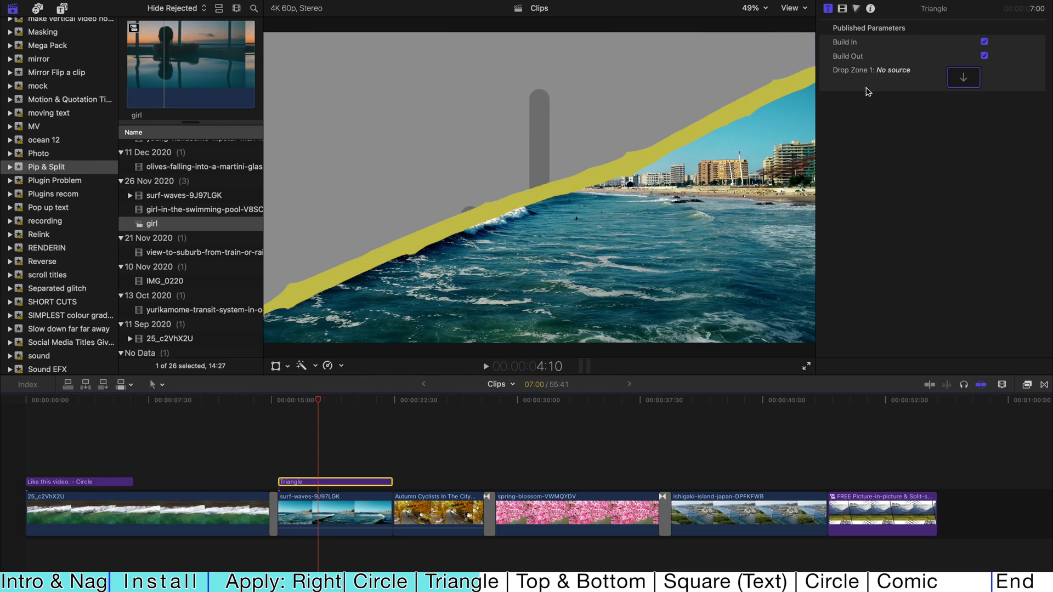
pyautogui.click(963, 78)
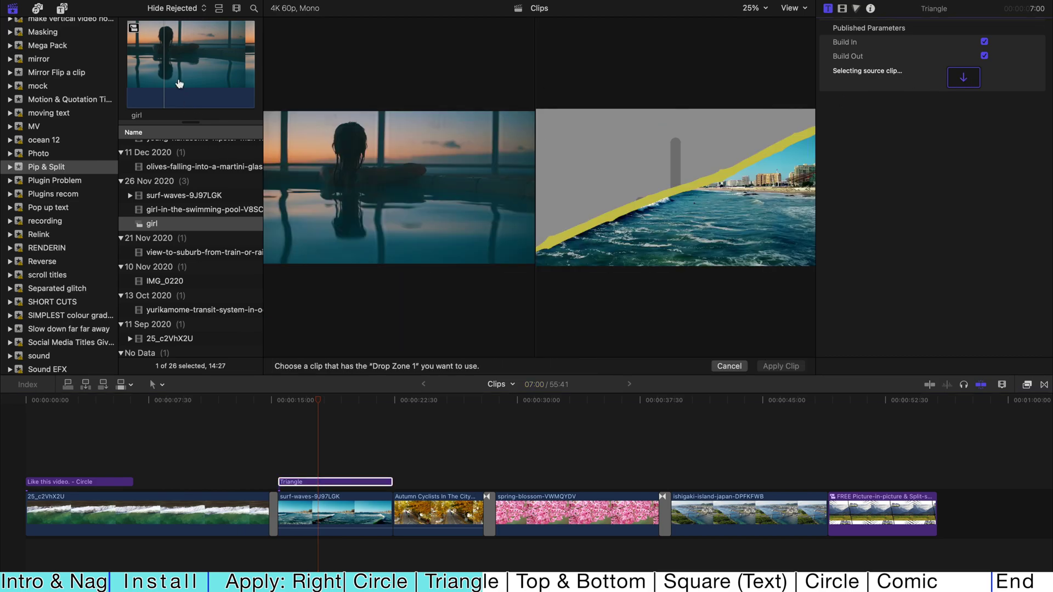
pyautogui.click(160, 225)
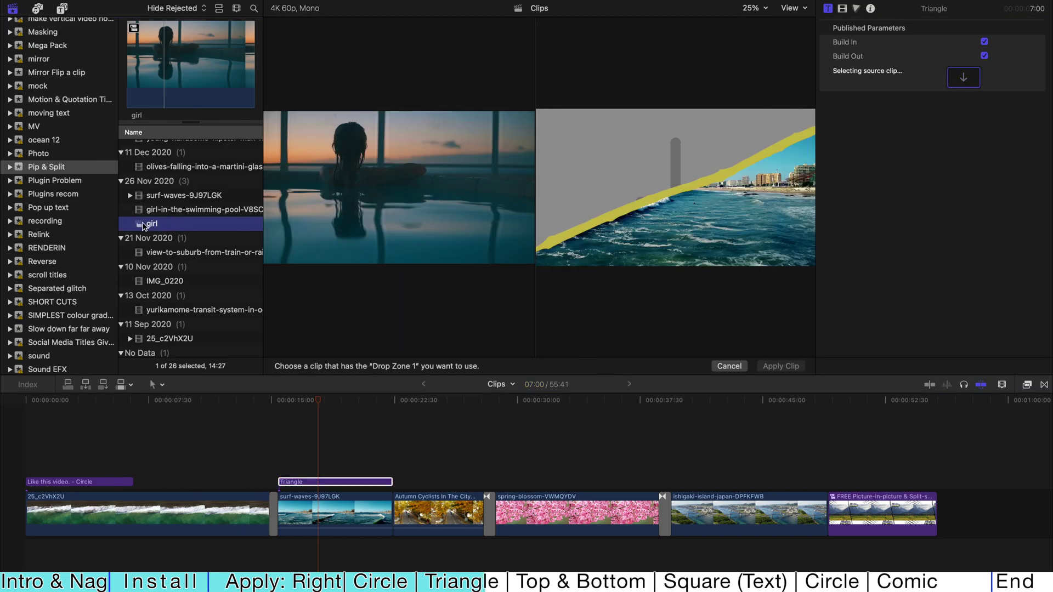
pyautogui.click(183, 81)
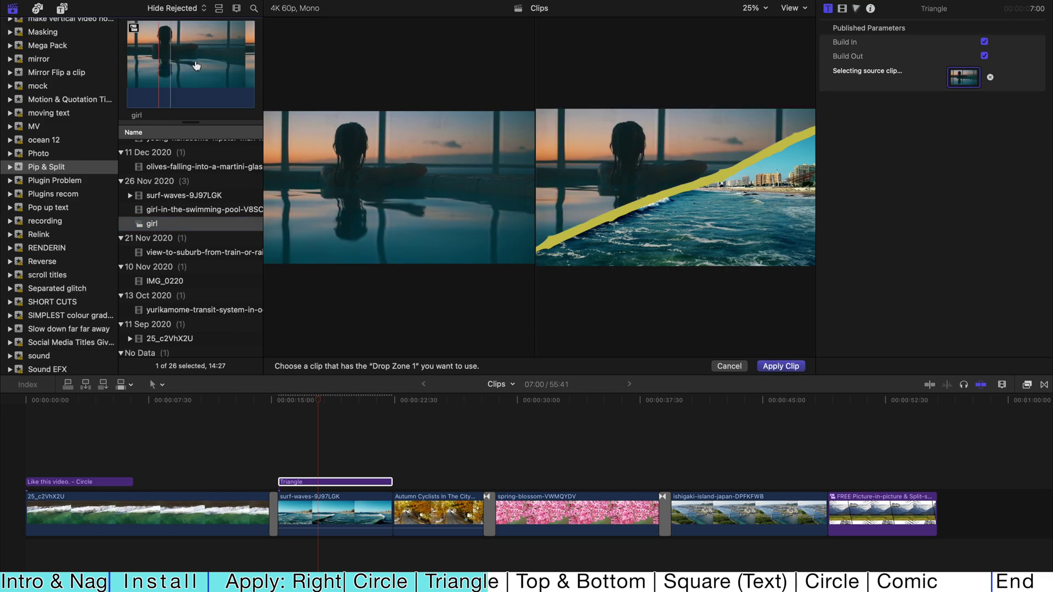
pyautogui.click(789, 366)
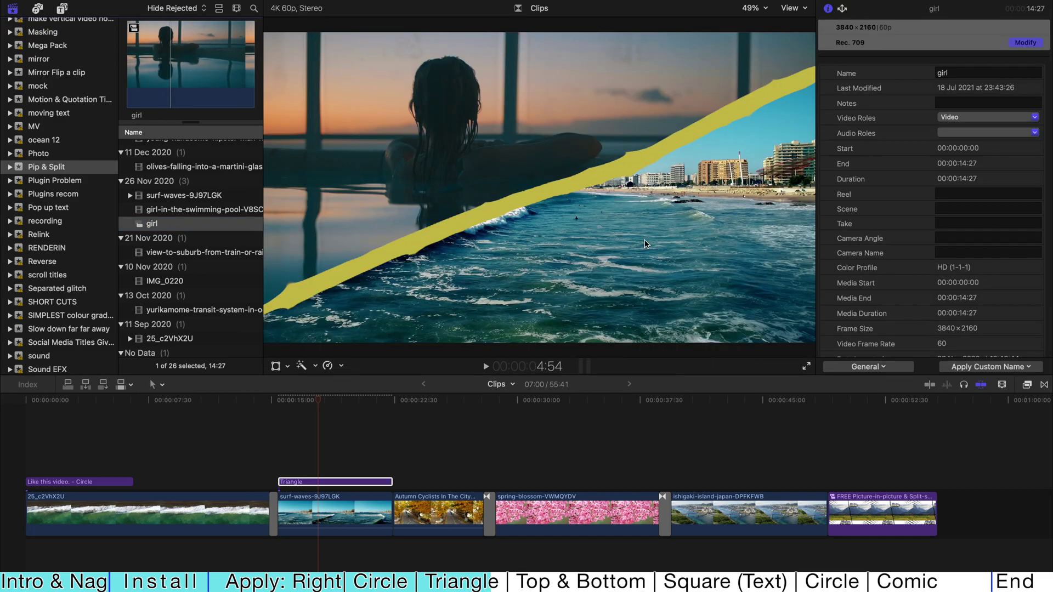
# Step: Hide the browser and play the Triangle split full screen from just before its start, then exit
pyautogui.press('ctrl+super+1')
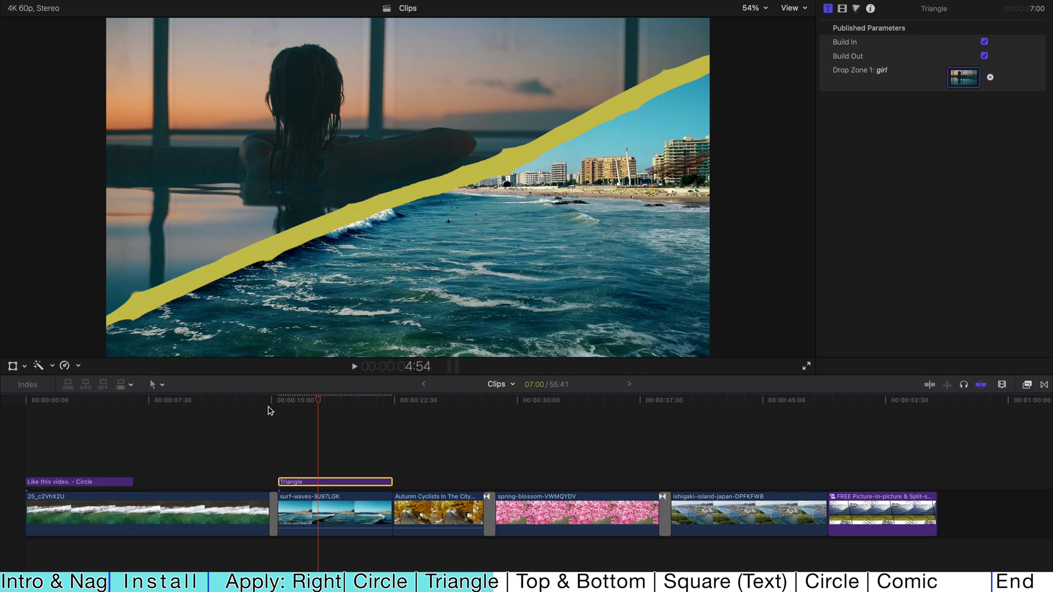
pyautogui.click(274, 400)
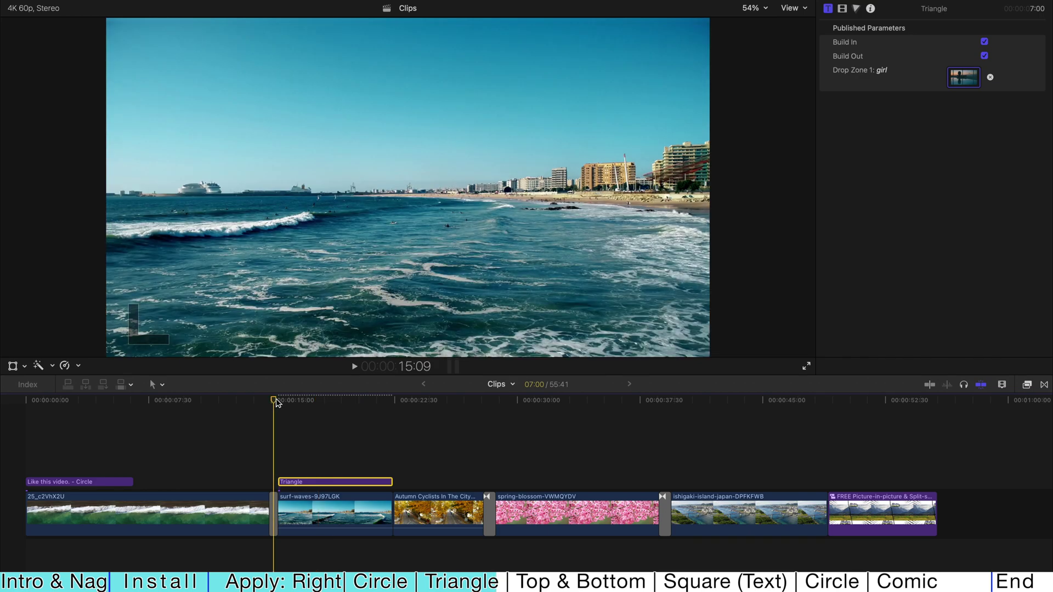
pyautogui.moveTo(276, 402); pyautogui.dragTo(279, 402)
pyautogui.press('shift+super+f')
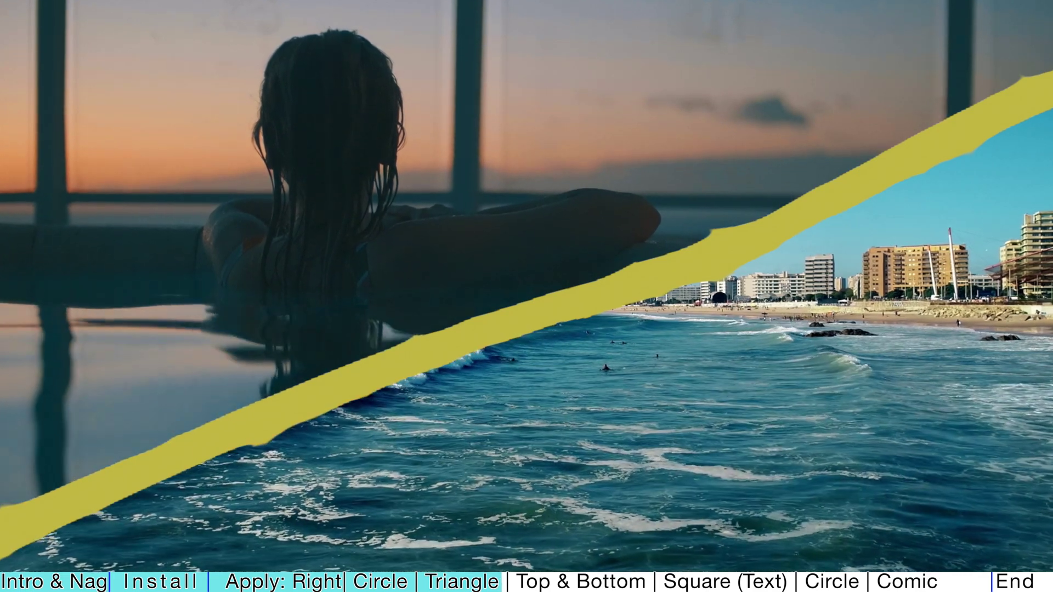
pyautogui.press('Escape')
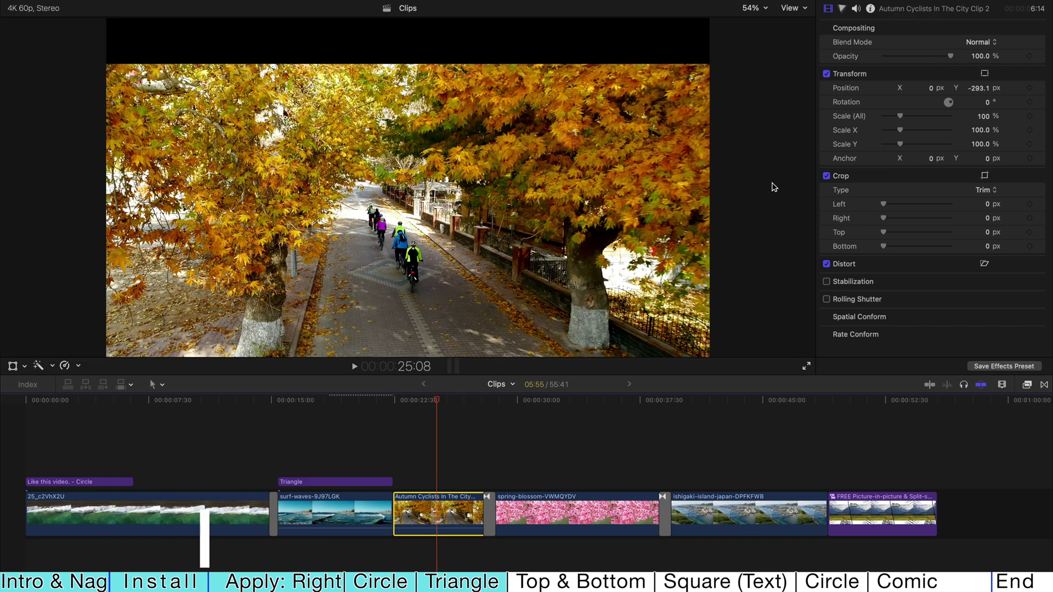
# Step: Drop the top & bot split over the Autumn Cyclists clip and trim its end to the clip's edge
pyautogui.click(410, 404)
pyautogui.press('alt+super+1')
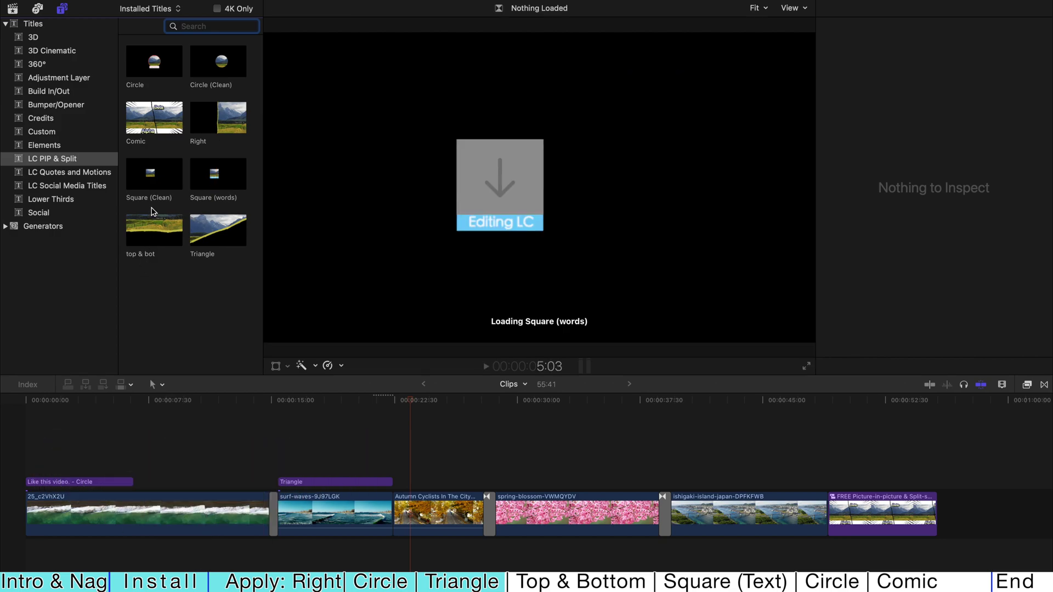
pyautogui.moveTo(154, 229); pyautogui.dragTo(411, 473)
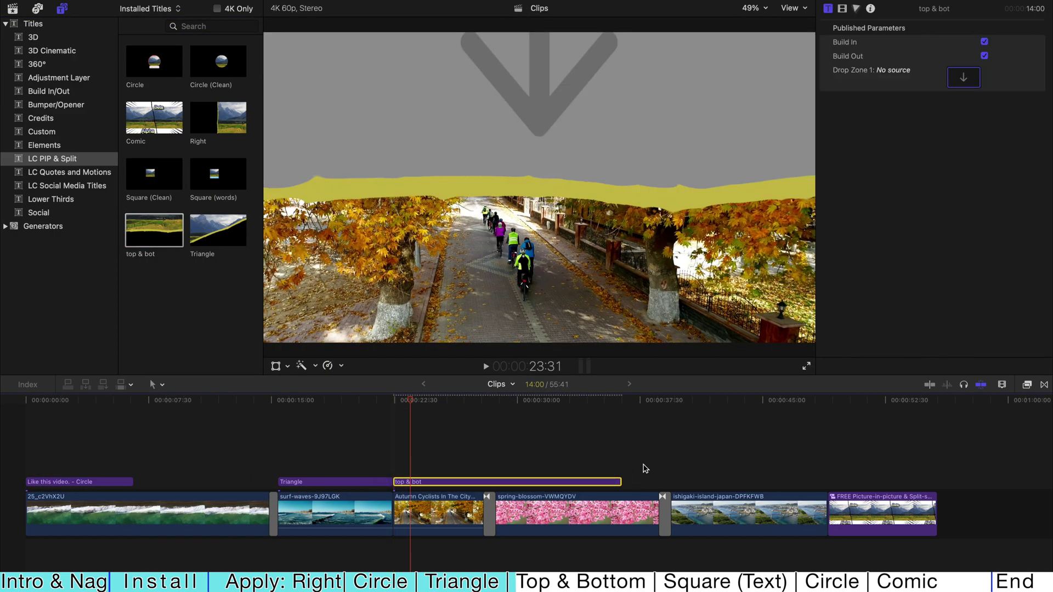
pyautogui.moveTo(617, 482); pyautogui.dragTo(481, 482)
# Step: Disable the Autumn Cyclists clip and play the top & bot split on its own
pyautogui.click(462, 511)
pyautogui.click(949, 1)
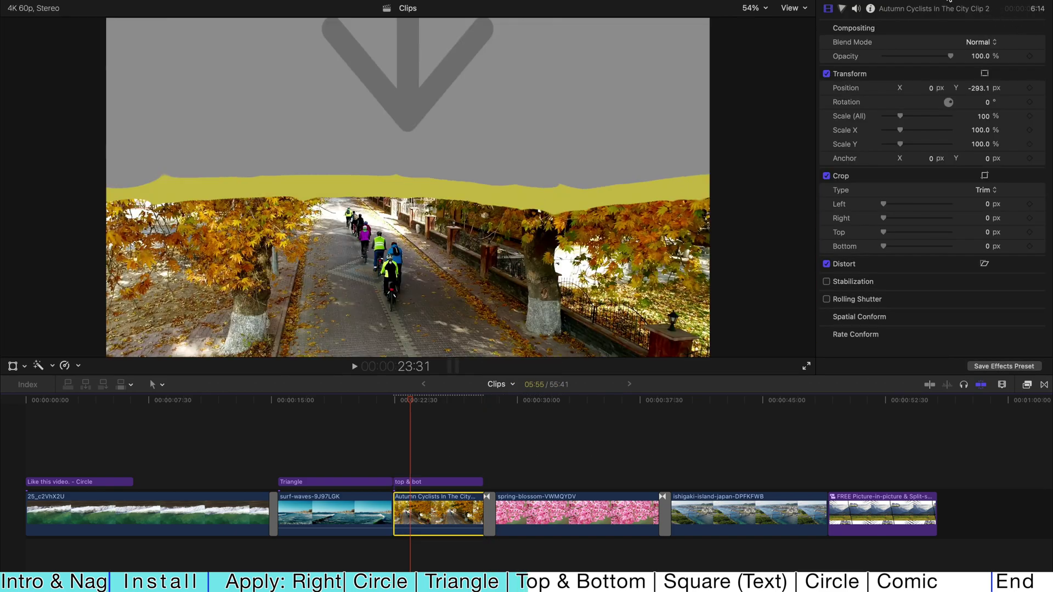
pyautogui.press('v')
pyautogui.click(396, 399)
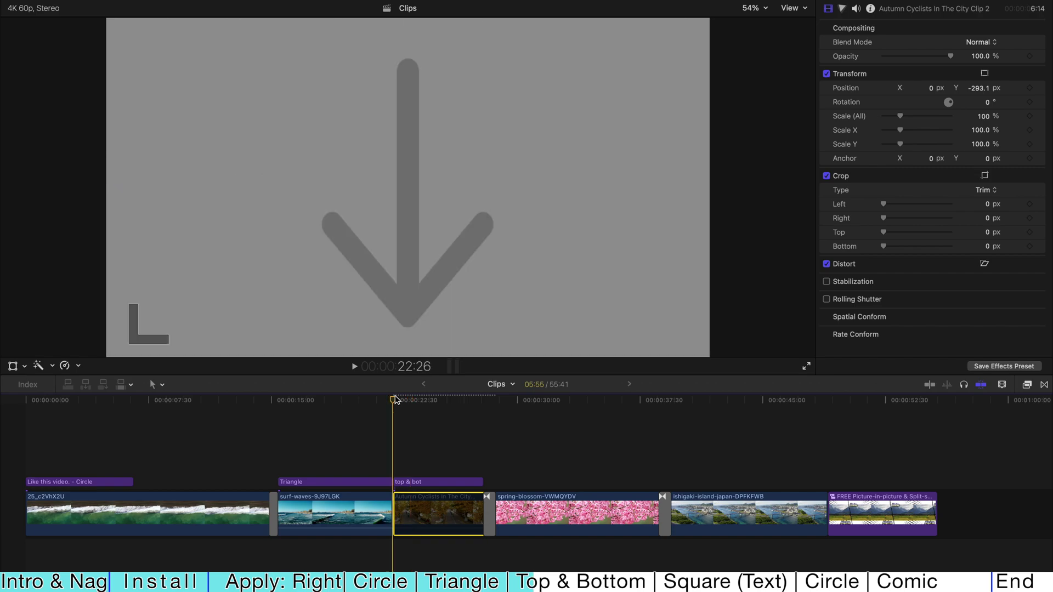
pyautogui.press('space')
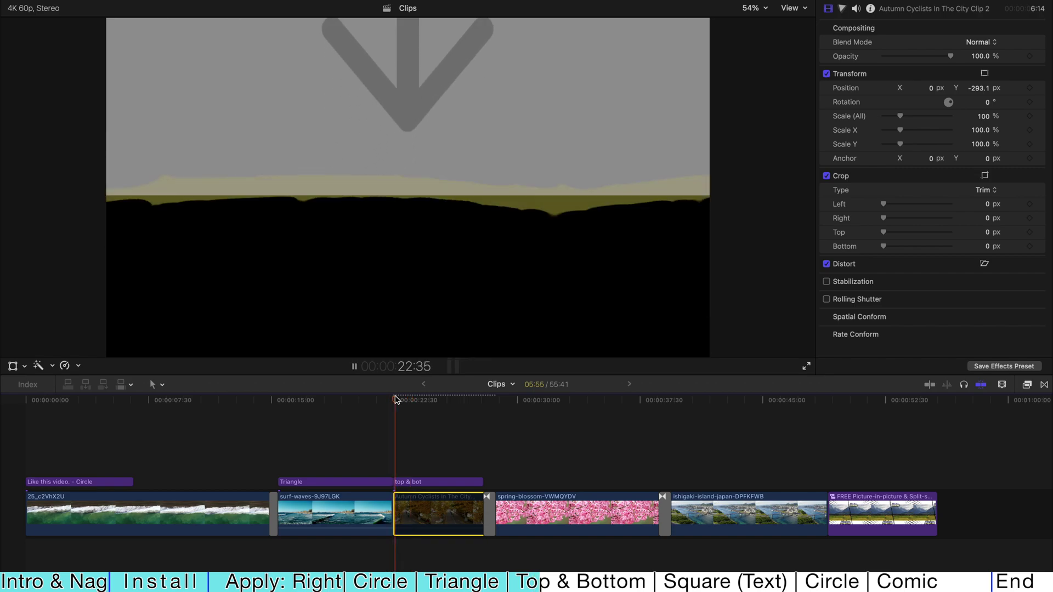
pyautogui.click(467, 400)
pyautogui.press('space')
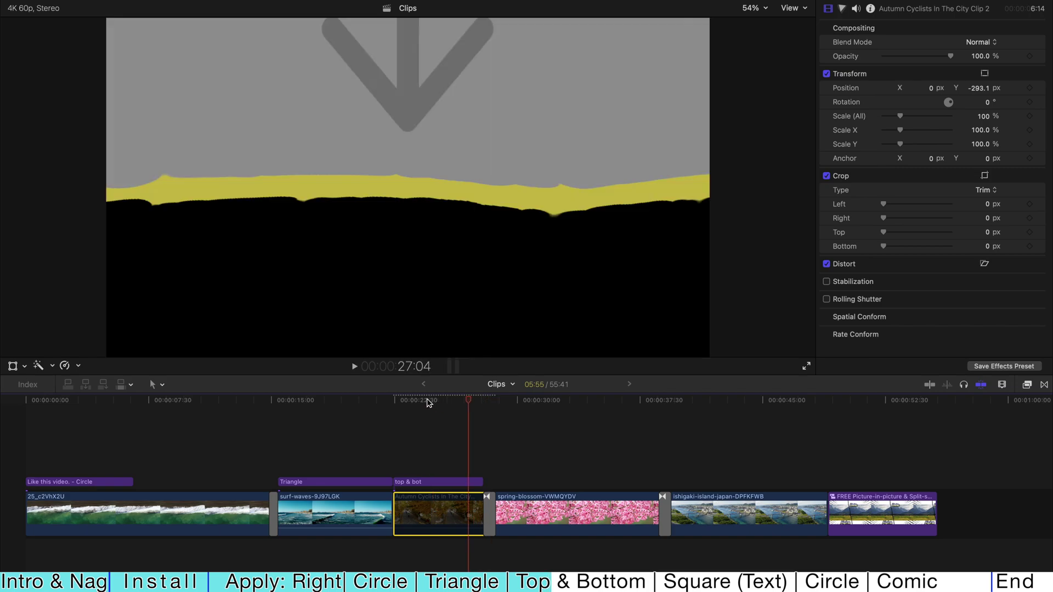
# Step: Bring back the cyclists footage, replay the top & bot split, and select the title
pyautogui.press('/')
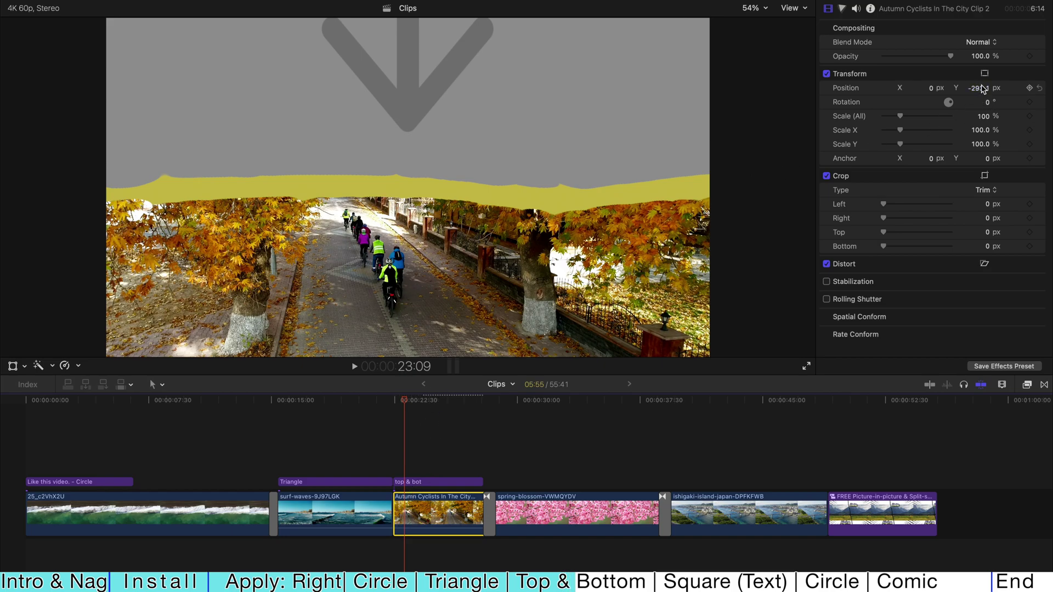
pyautogui.click(419, 180)
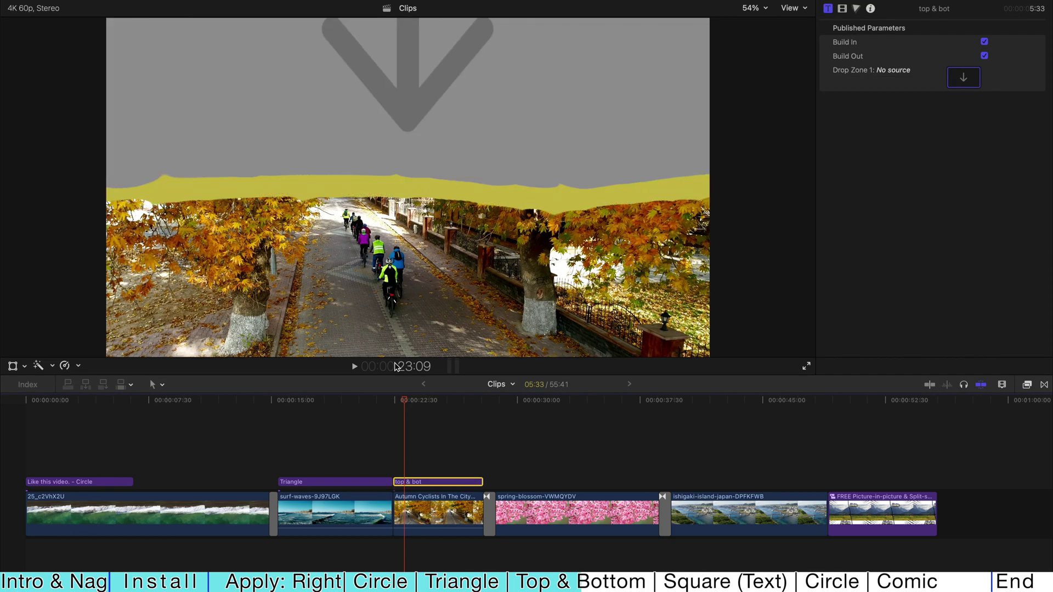
pyautogui.moveTo(403, 404); pyautogui.dragTo(391, 405)
pyautogui.press('space')
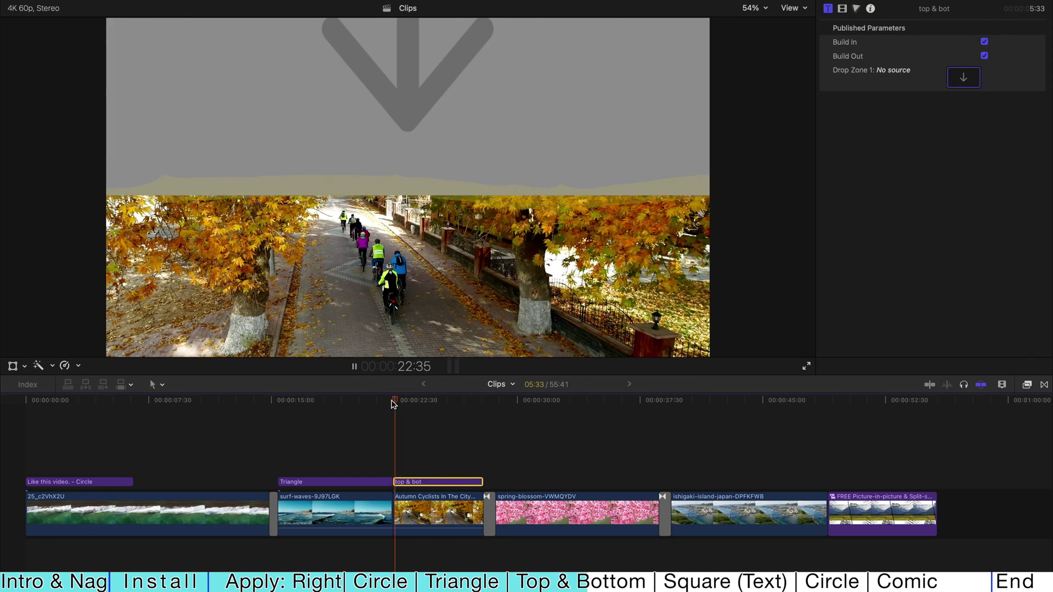
pyautogui.press('space')
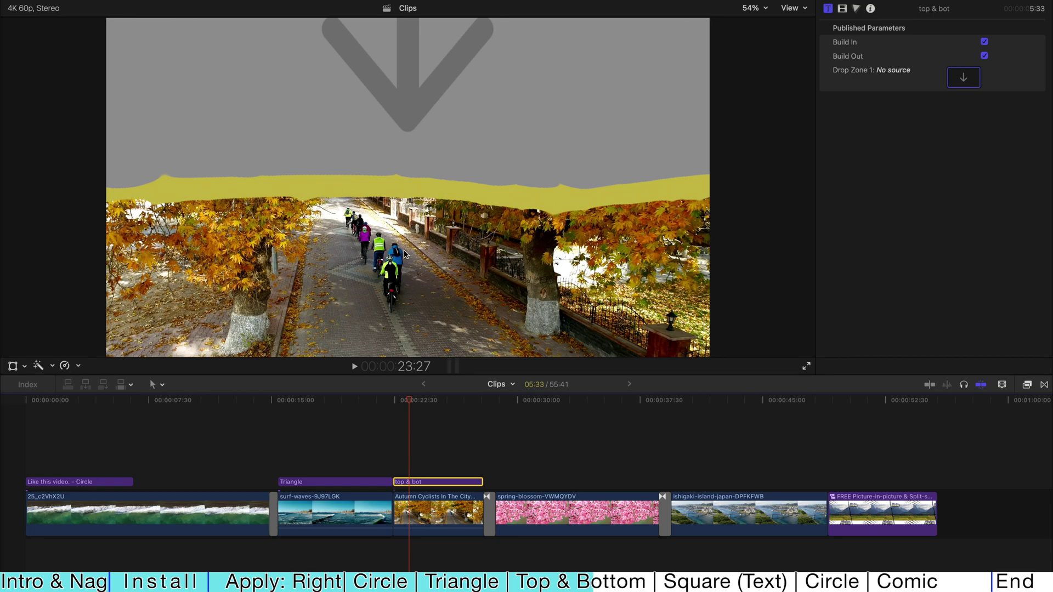
pyautogui.click(403, 510)
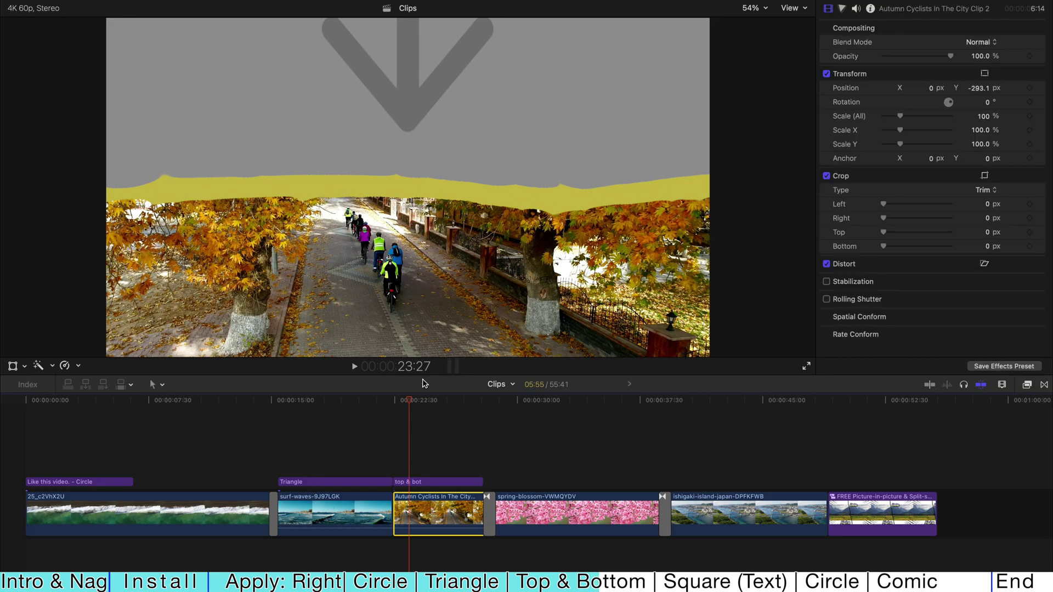
pyautogui.click(435, 481)
# Step: Apply Bicycle Riding In Autumn Clip 3 to the top & bot drop zone, then browse titles at the spring-blossom clip
pyautogui.click(274, 137)
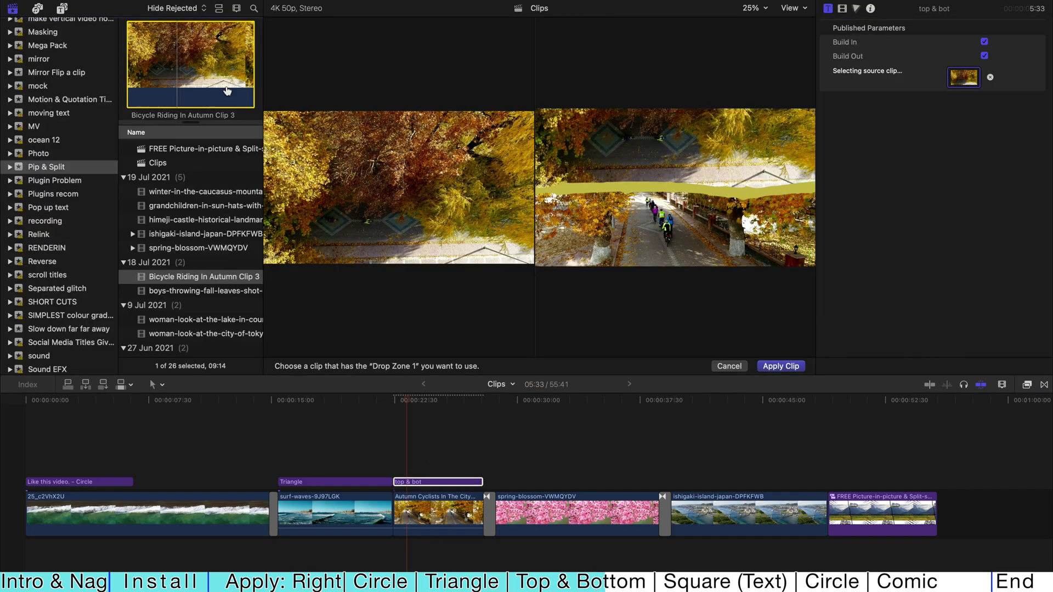
pyautogui.click(780, 366)
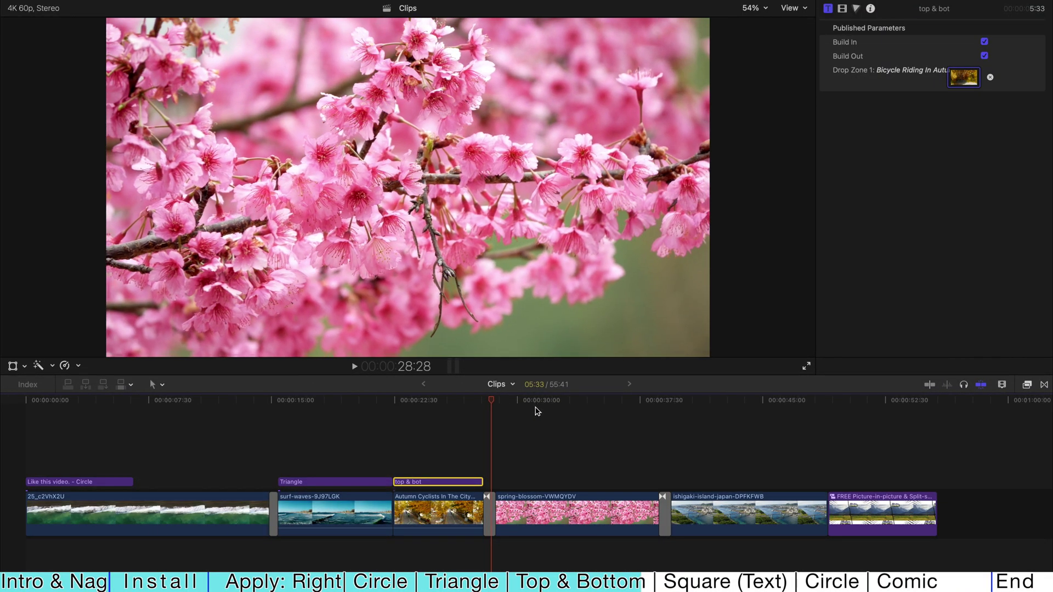
pyautogui.moveTo(491, 405)
pyautogui.mouseDown()
pyautogui.moveTo(482, 403)
pyautogui.moveTo(520, 403)
pyautogui.moveTo(496, 404)
pyautogui.mouseUp()
pyautogui.press('alt+super+1')
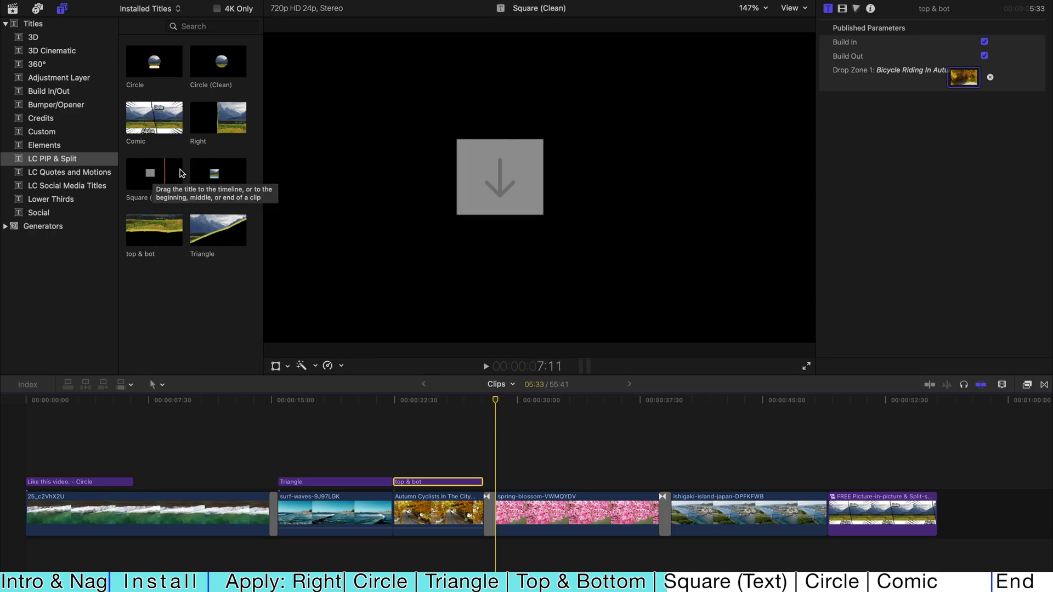
# Step: Place the Square (words) title over the spring-blossom clip and preview it
pyautogui.moveTo(213, 177); pyautogui.dragTo(510, 481)
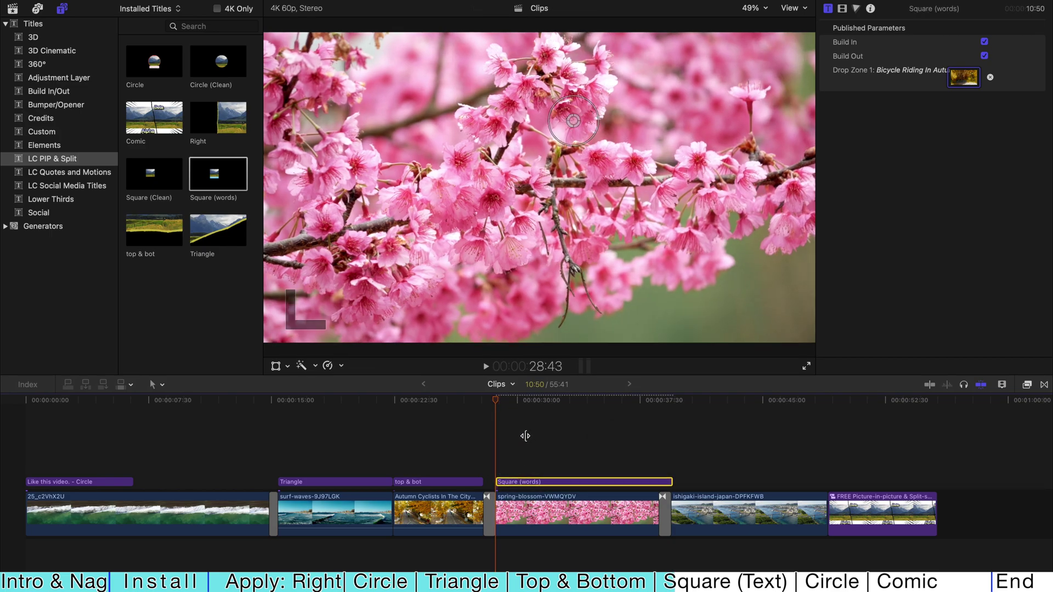
pyautogui.press('ctrl+super+1')
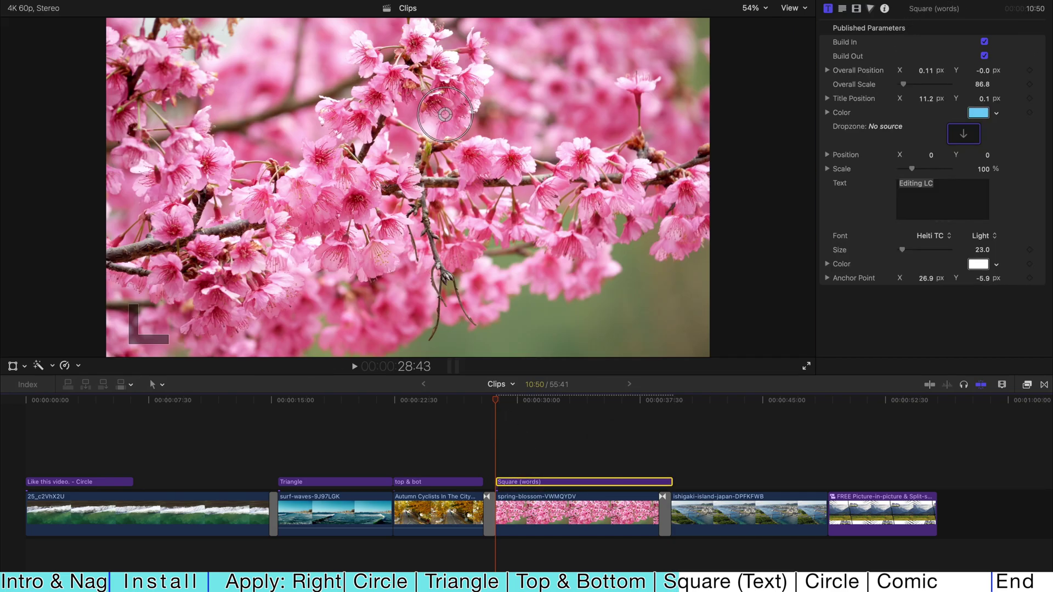
pyautogui.press('space')
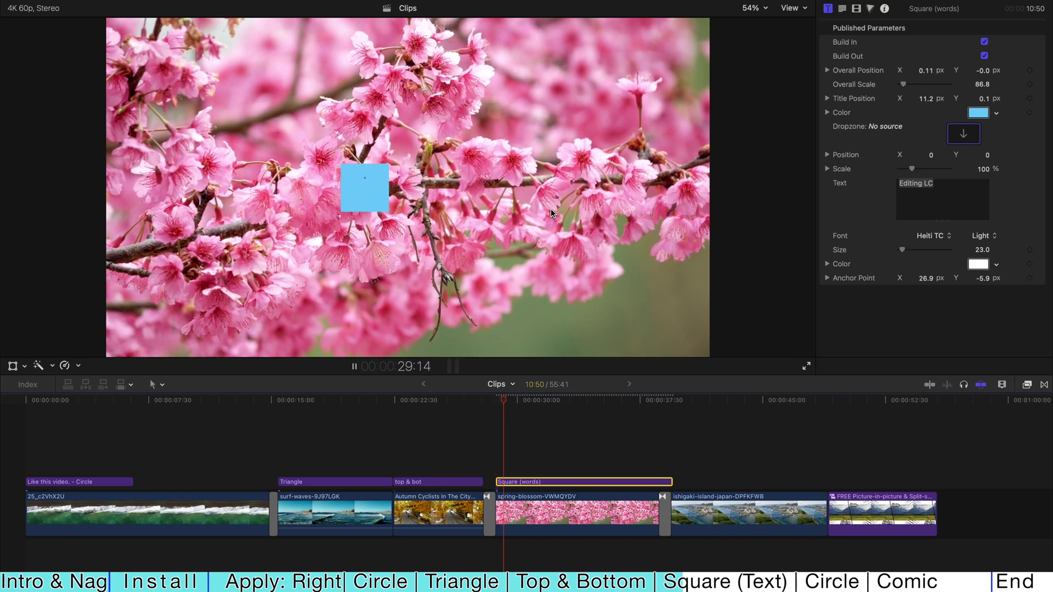
pyautogui.press('space')
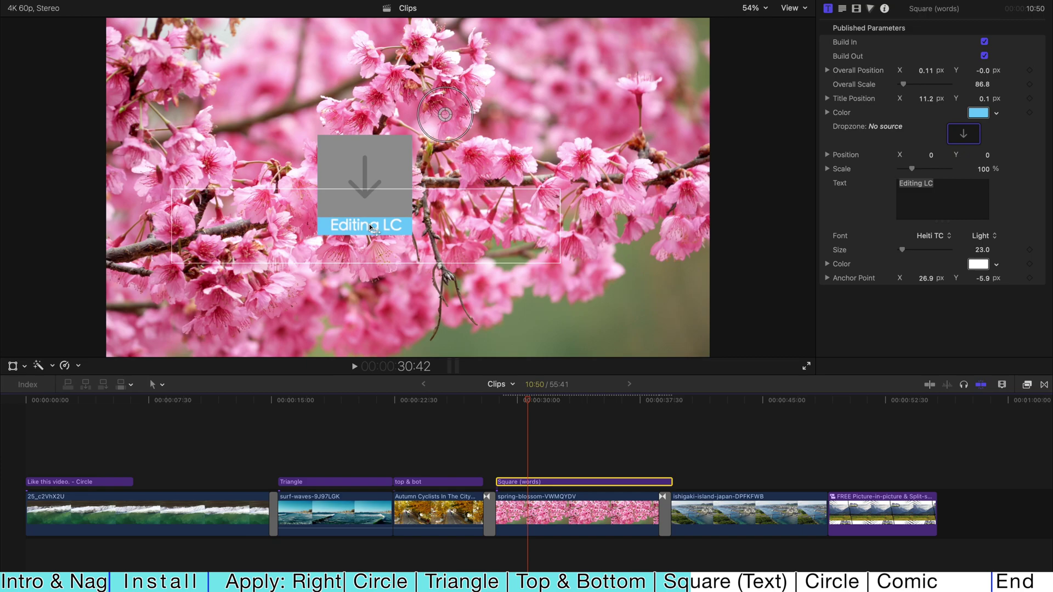
# Step: Fill the Square (words) picture box with the himeji castle clip
pyautogui.click(963, 133)
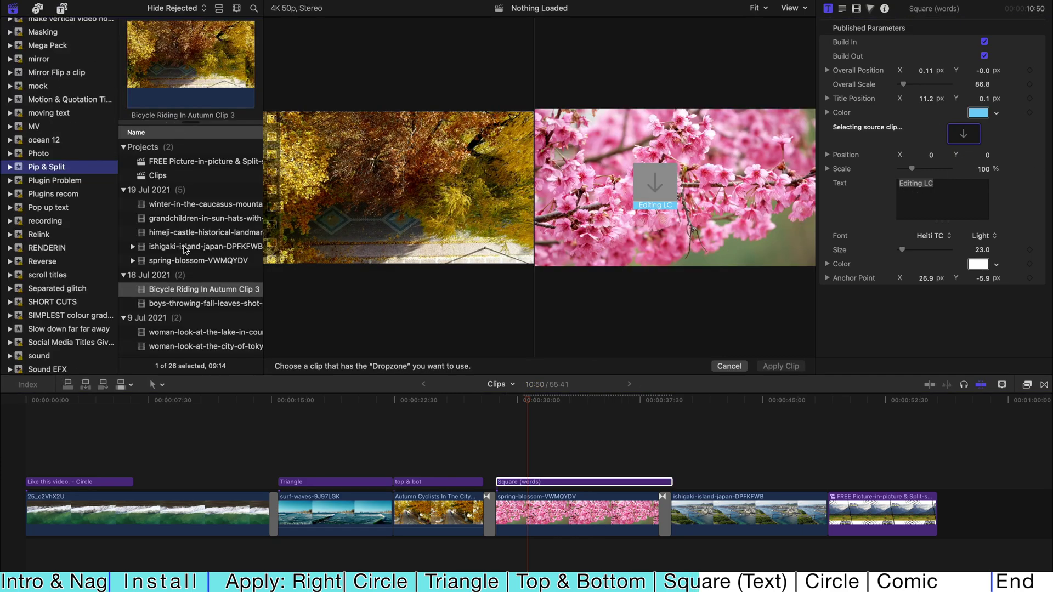
pyautogui.click(179, 234)
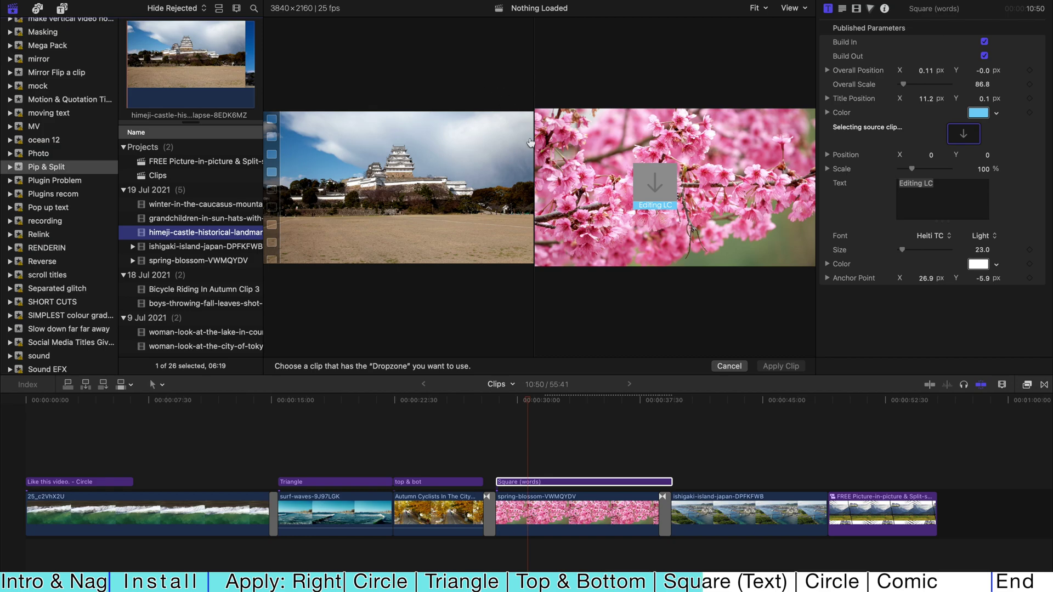
pyautogui.click(166, 56)
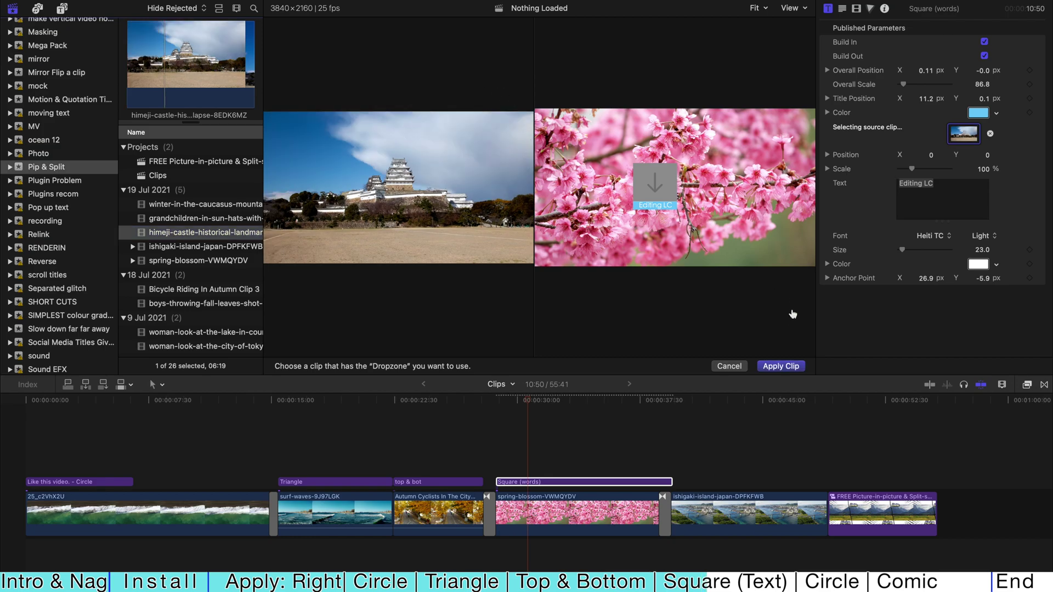
pyautogui.click(781, 366)
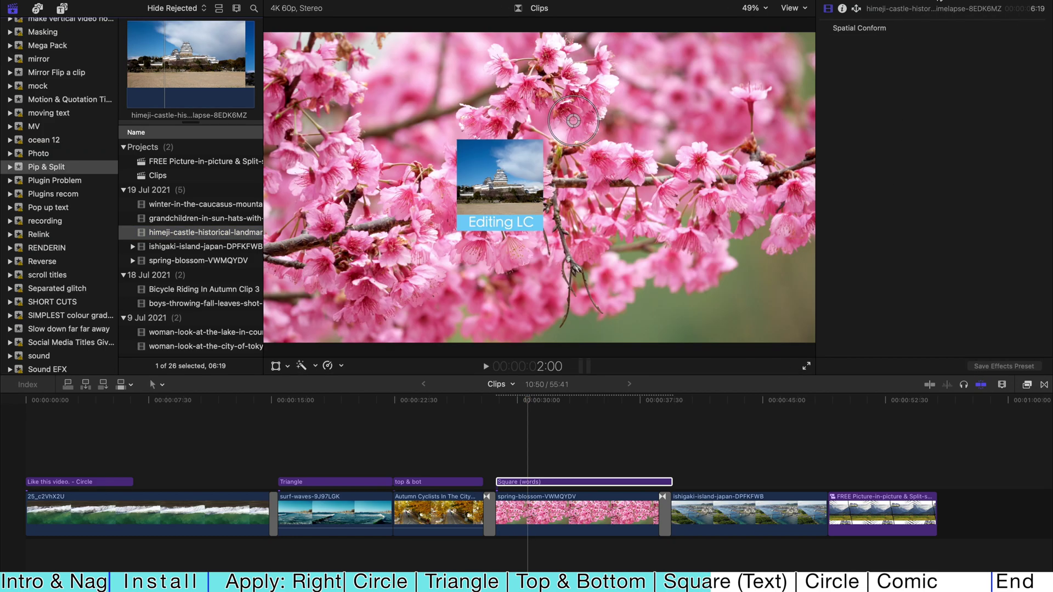
pyautogui.press('ctrl+super+1')
# Step: Replace the 'Editing LC' caption with 'Castle' and play the title back to check it
pyautogui.click(497, 400)
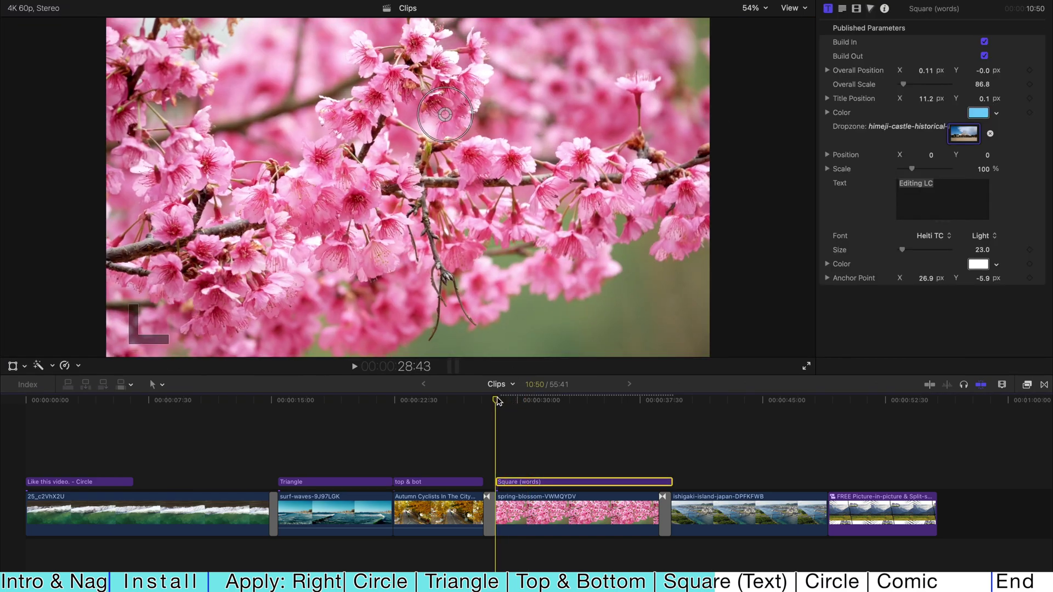
pyautogui.doubleClick(931, 182)
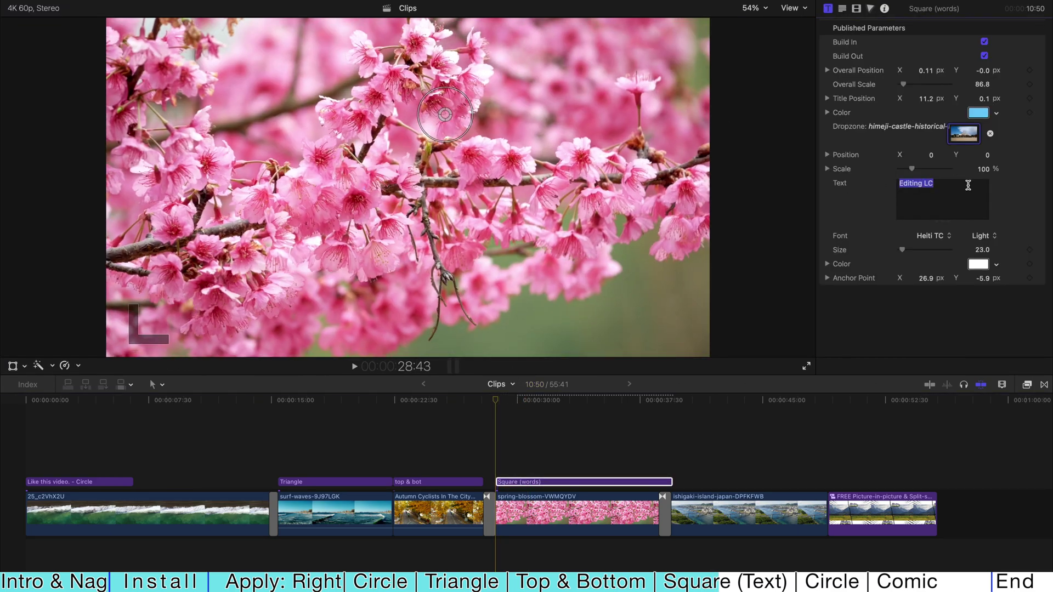
pyautogui.write('Cas')
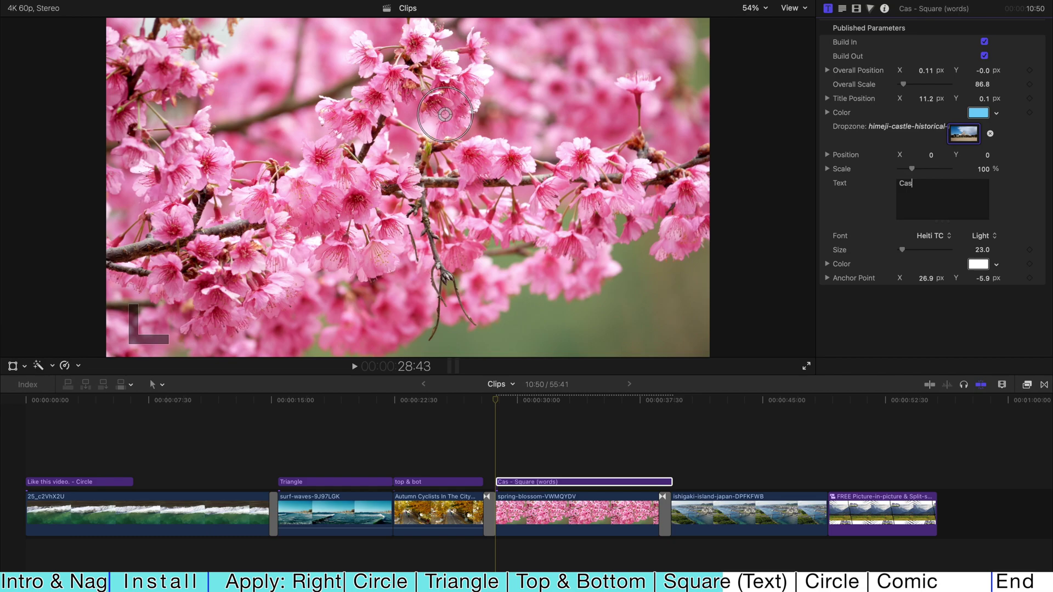
pyautogui.write('tle')
pyautogui.click(496, 401)
pyautogui.press('space')
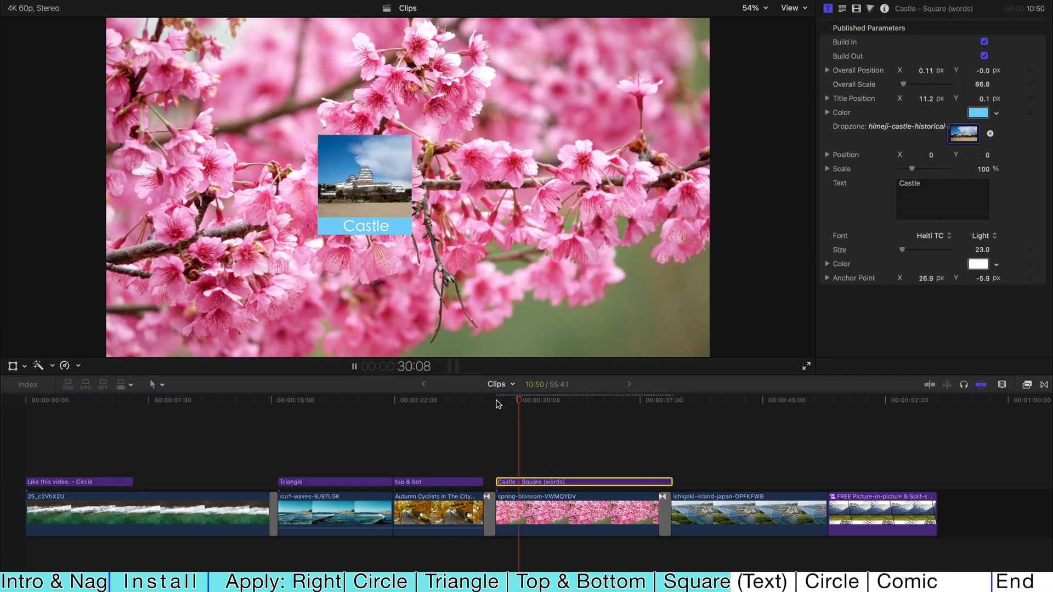
pyautogui.press('space')
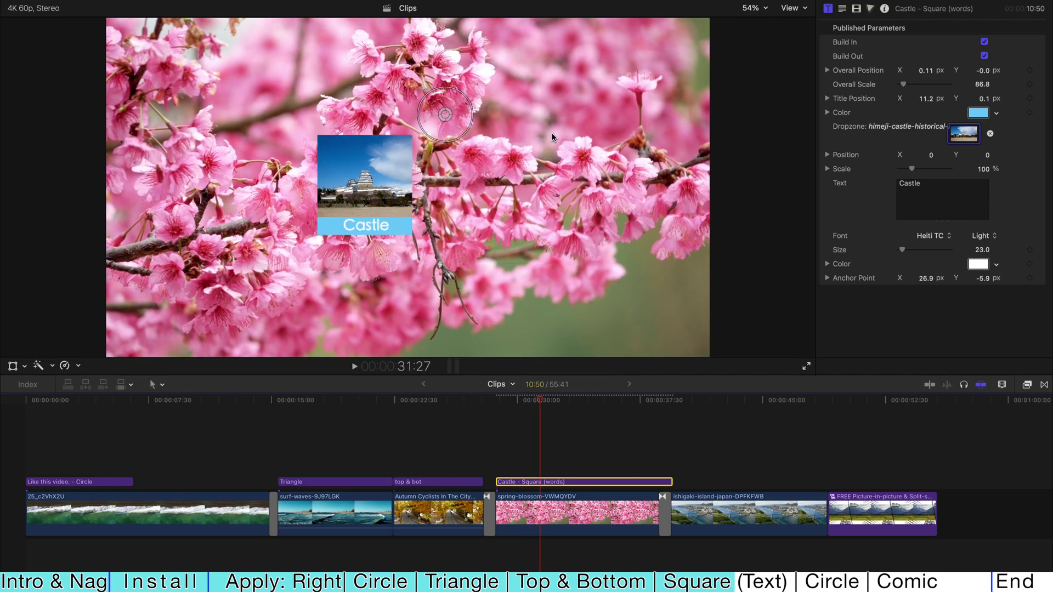
pyautogui.click(936, 96)
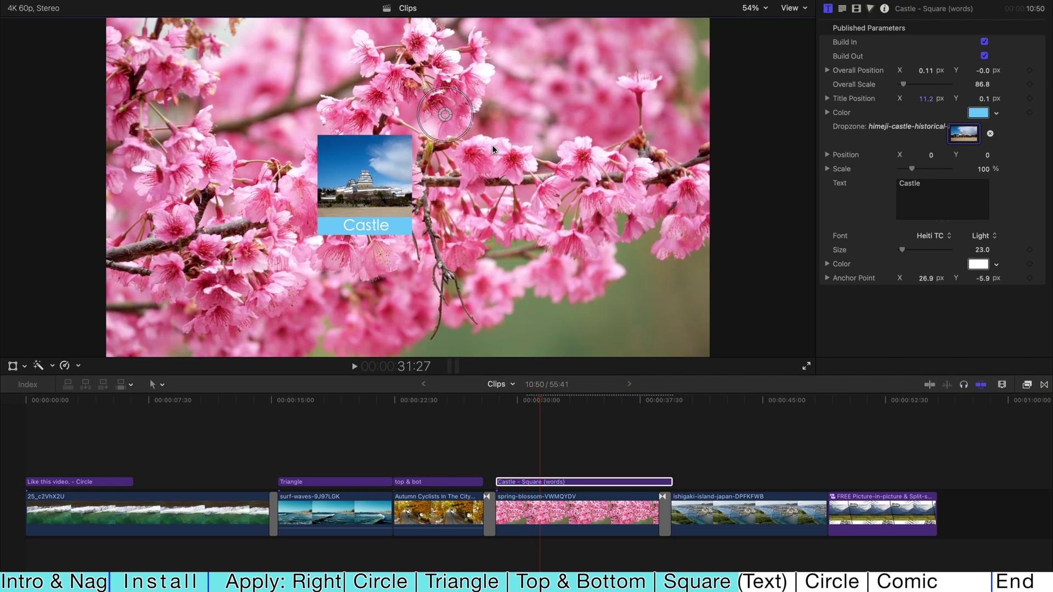
# Step: Move the Castle box to the lower-right corner, preview it full screen, and show the browser again
pyautogui.moveTo(445, 116); pyautogui.dragTo(735, 227)
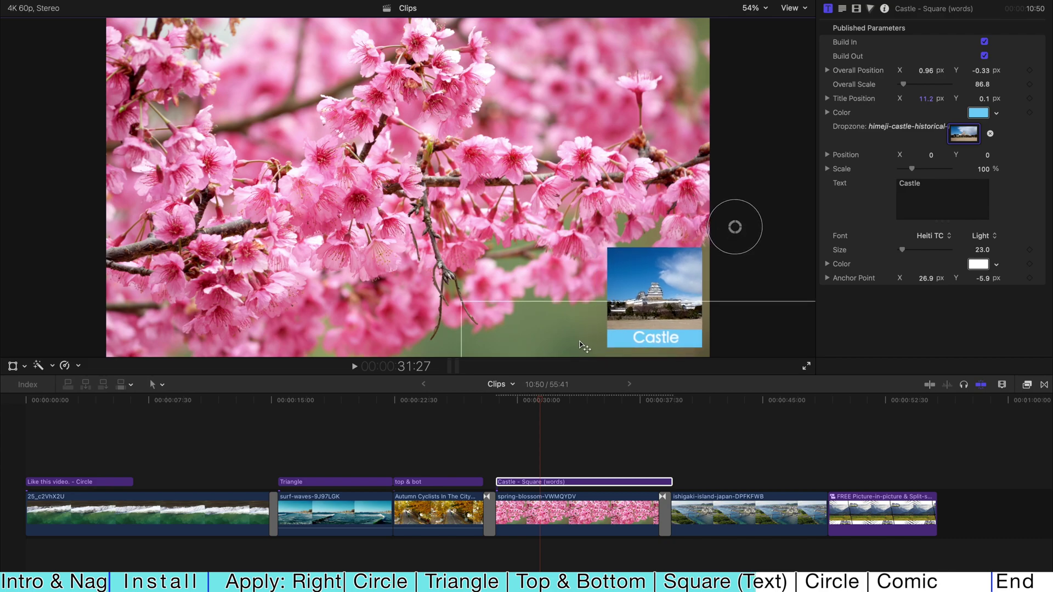
pyautogui.click(496, 401)
pyautogui.press('super+shift+f')
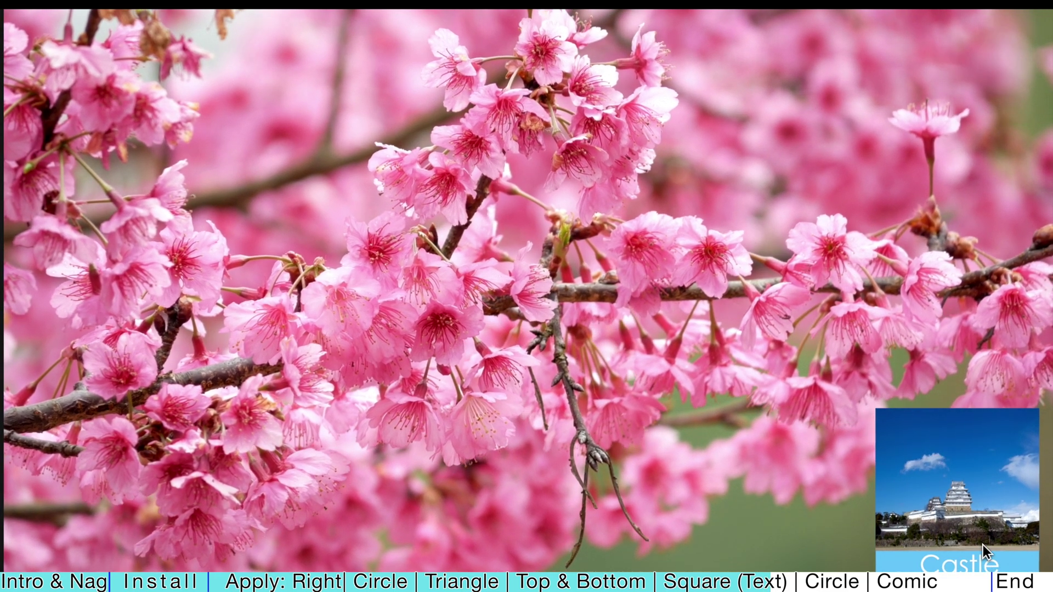
pyautogui.press('Escape')
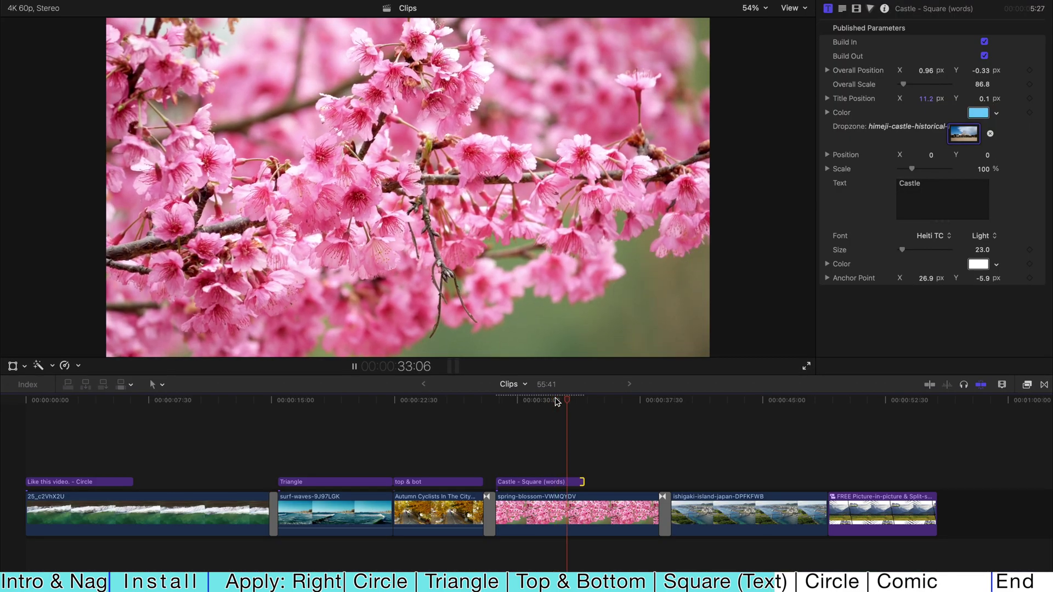
pyautogui.press('space')
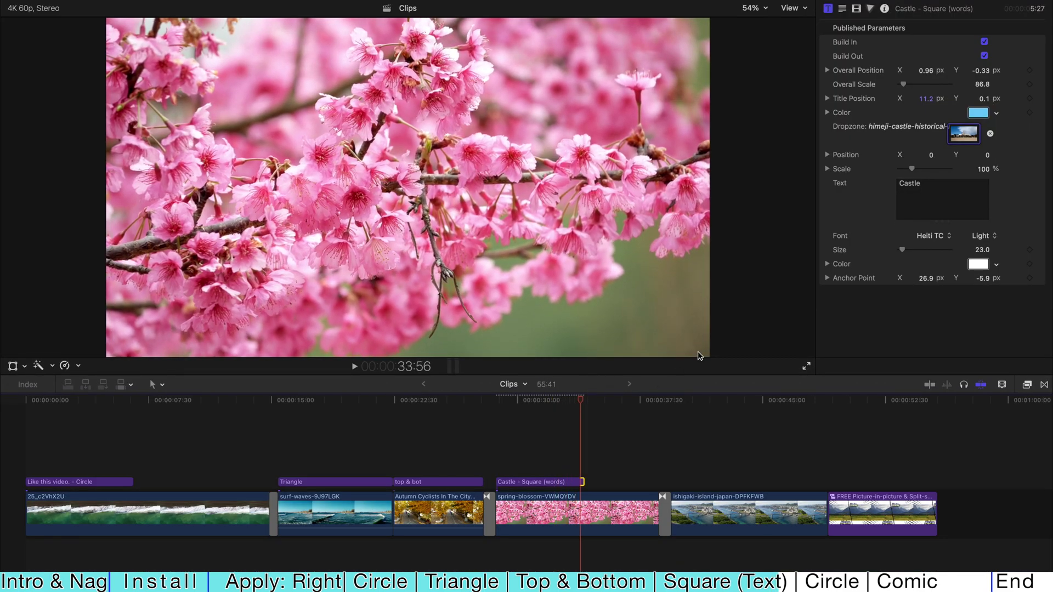
pyautogui.press('ctrl+super+1')
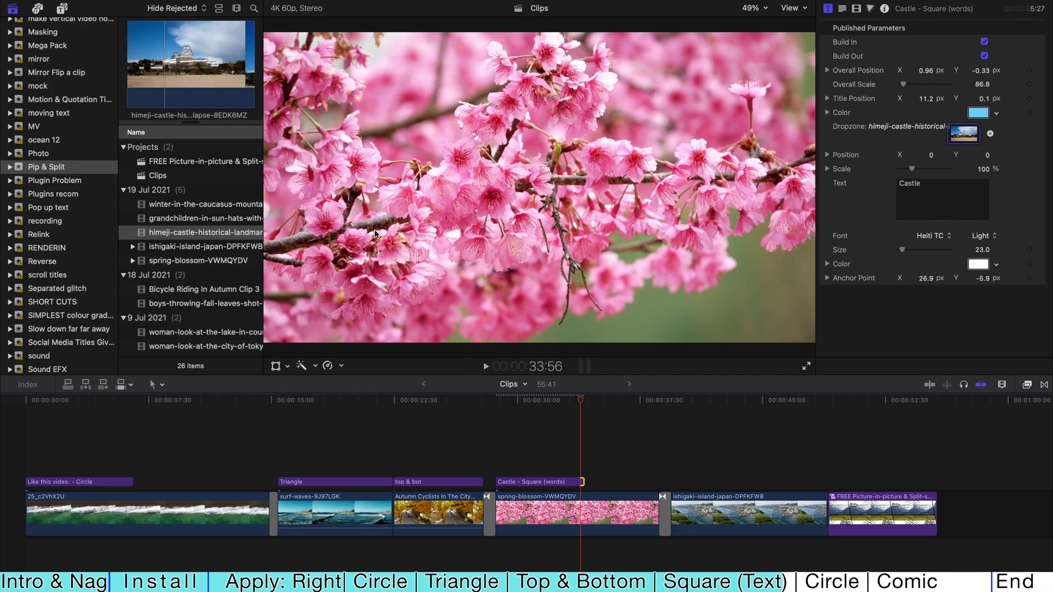
# Step: Place the Circle (Clean) title from LC PIP & Split above the ishigaki island clip
pyautogui.click(62, 8)
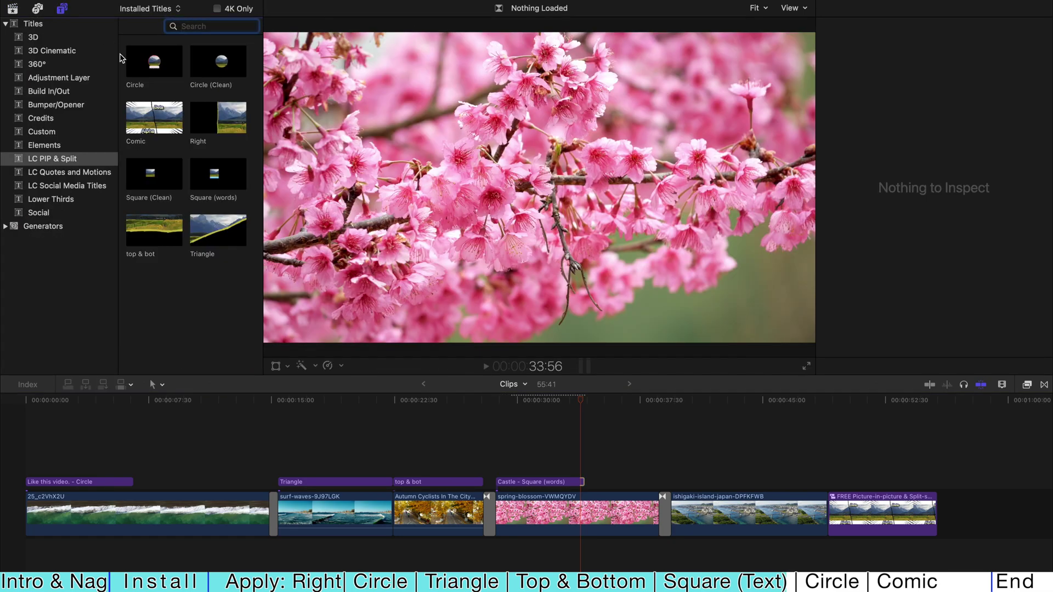
pyautogui.click(140, 178)
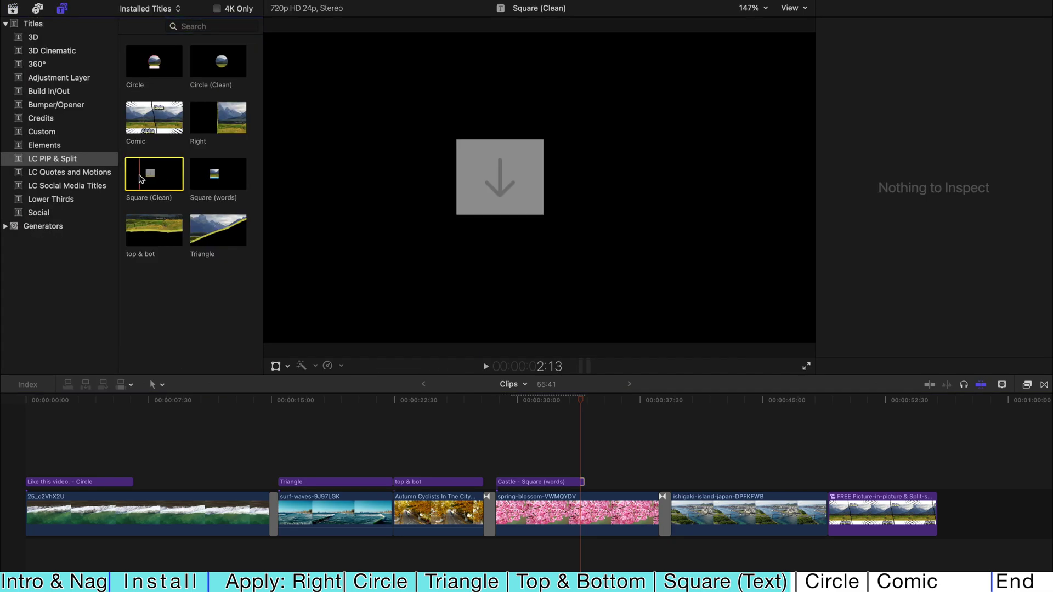
pyautogui.click(240, 88)
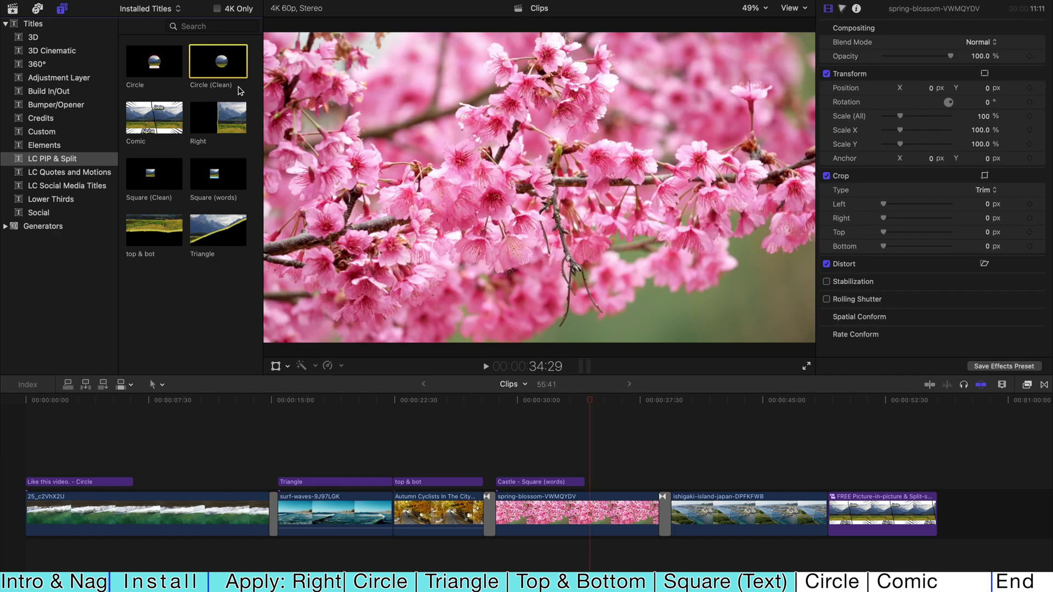
pyautogui.moveTo(225, 75); pyautogui.dragTo(677, 482)
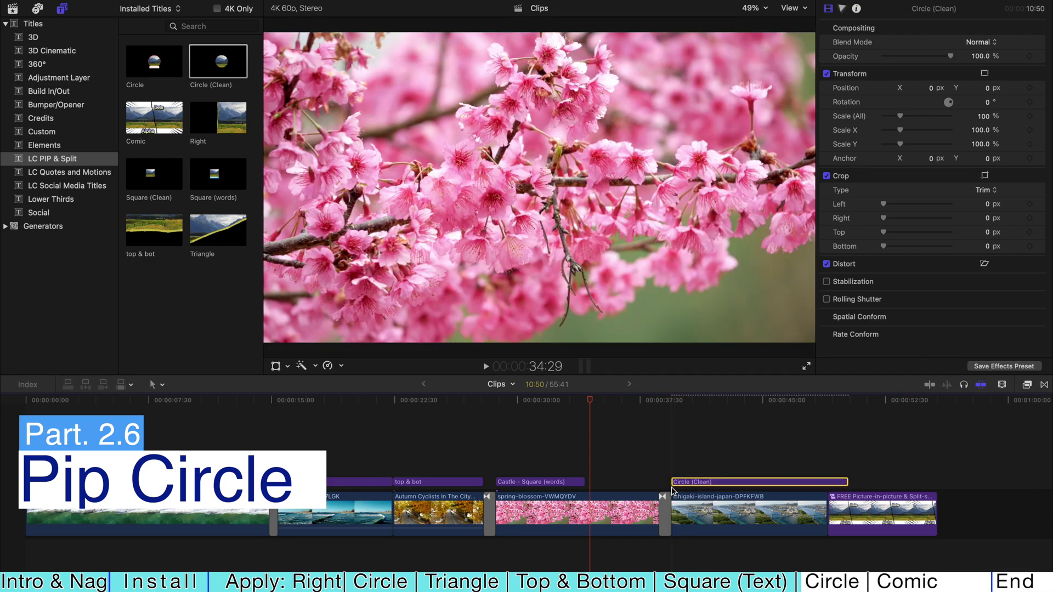
# Step: Trim the Circle (Clean) title's end slightly shorter, to 9:34
pyautogui.click(687, 407)
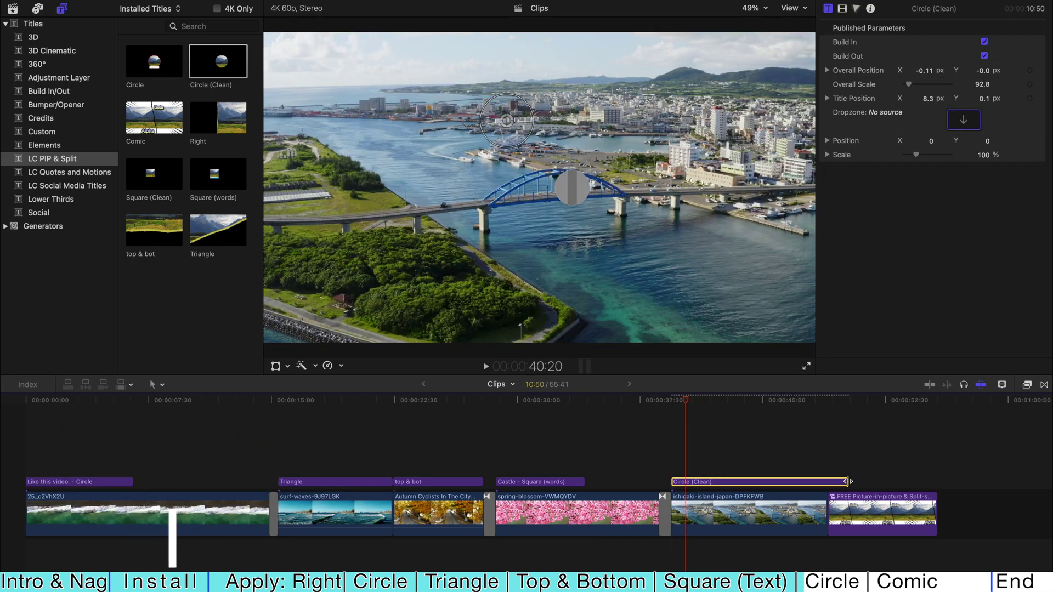
pyautogui.moveTo(846, 482); pyautogui.dragTo(826, 481)
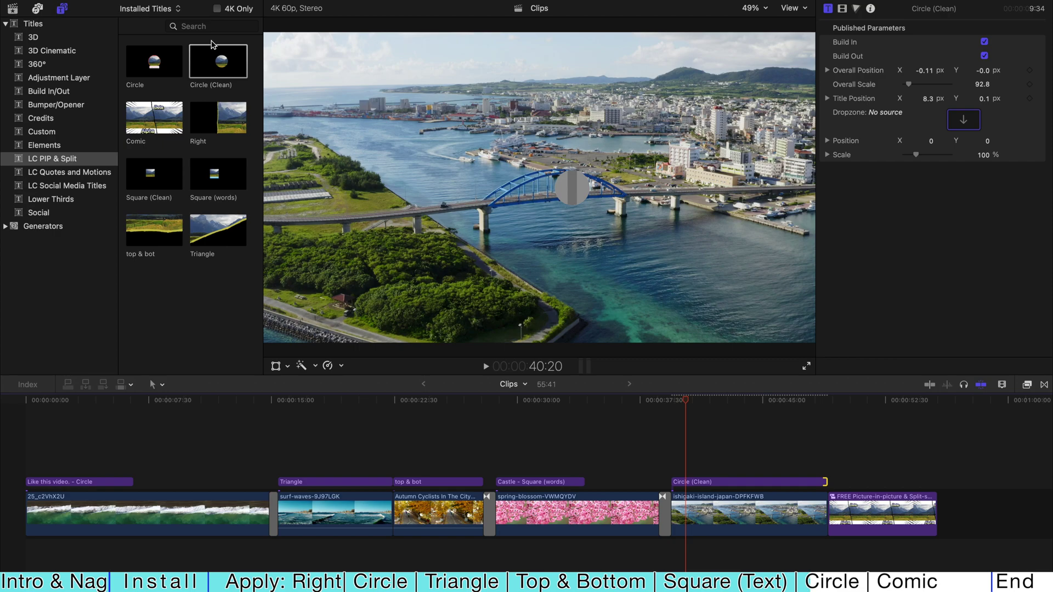
pyautogui.press('super+1')
# Step: Apply the spring-blossom clip to the Circle (Clean) drop zone and preview it over the aerial shot
pyautogui.click(746, 483)
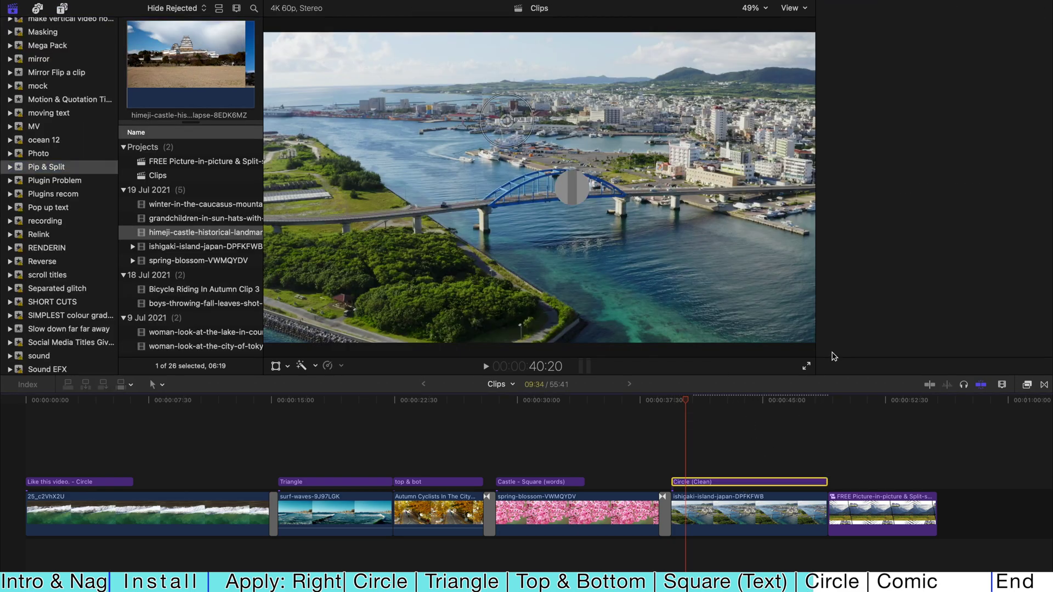
pyautogui.click(964, 120)
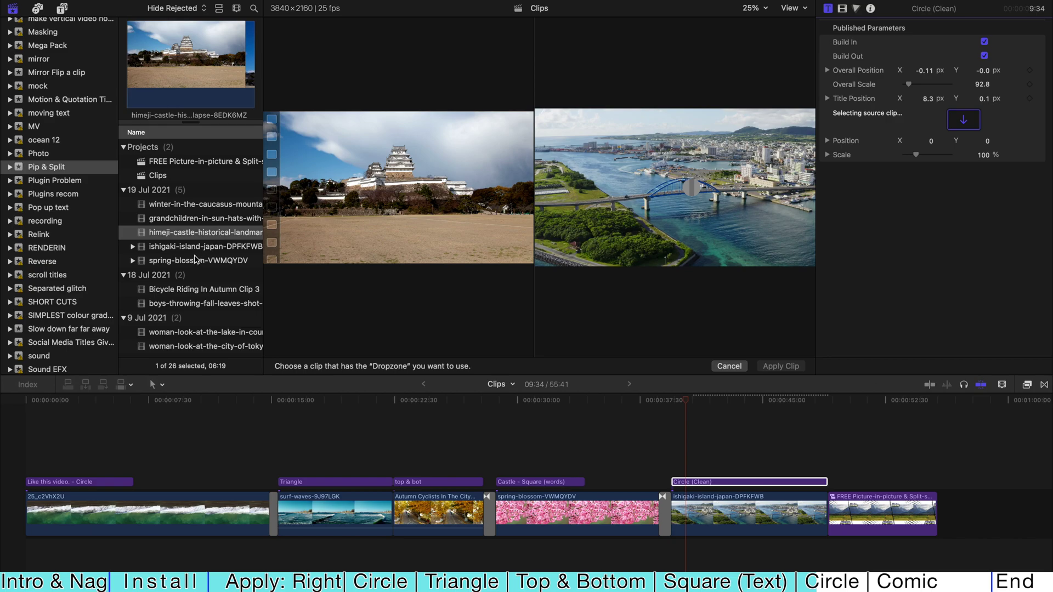
pyautogui.click(195, 261)
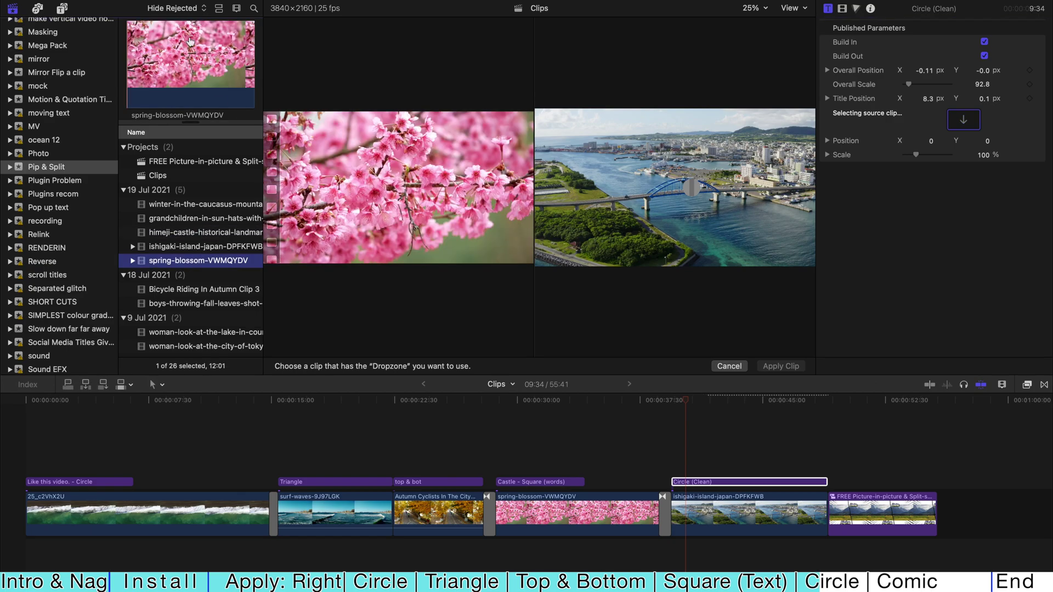
pyautogui.click(185, 44)
pyautogui.click(129, 65)
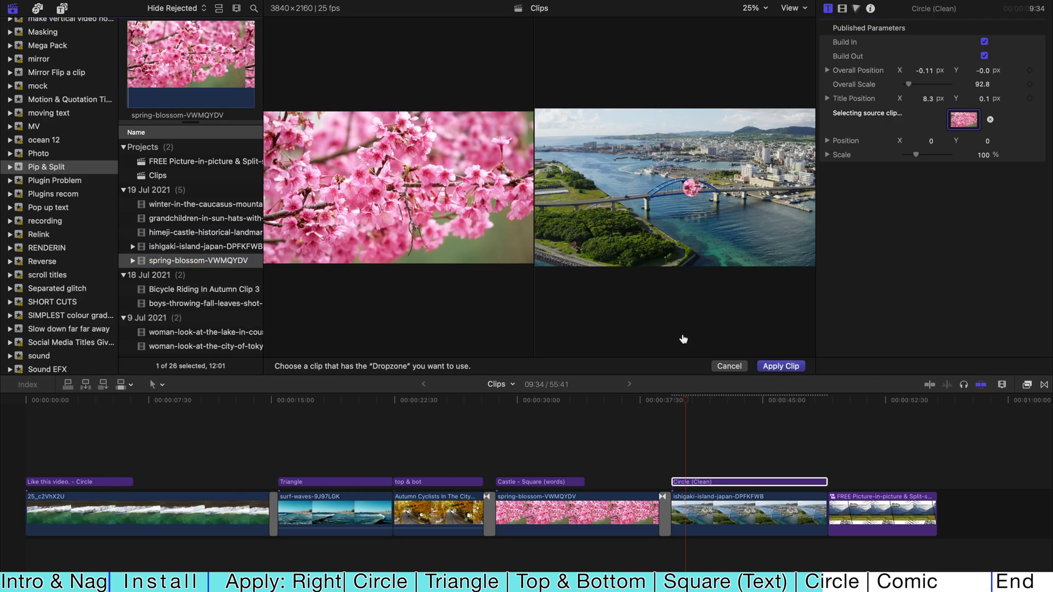
pyautogui.click(784, 367)
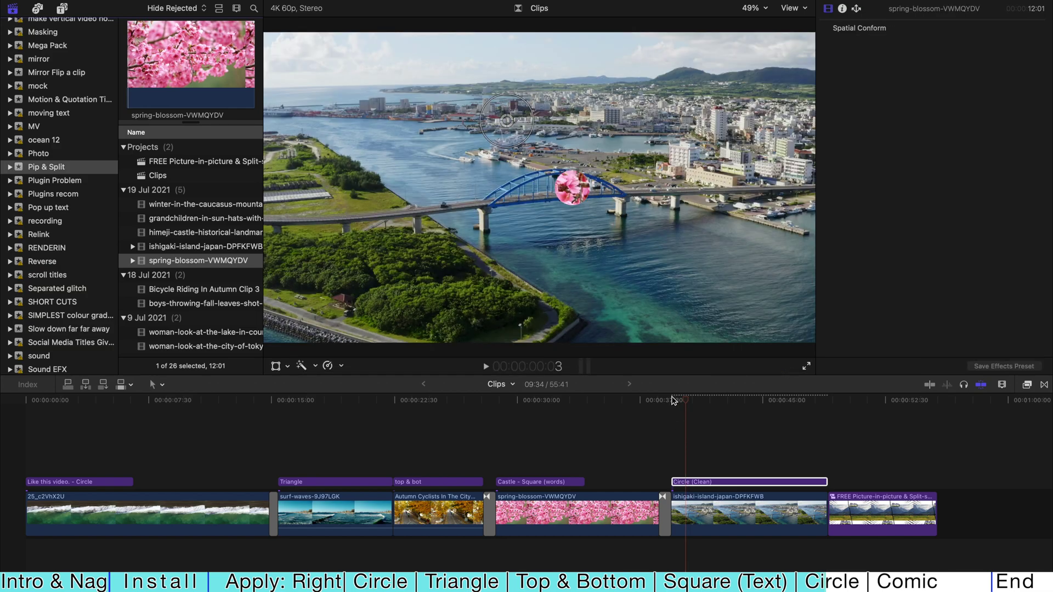
pyautogui.click(671, 401)
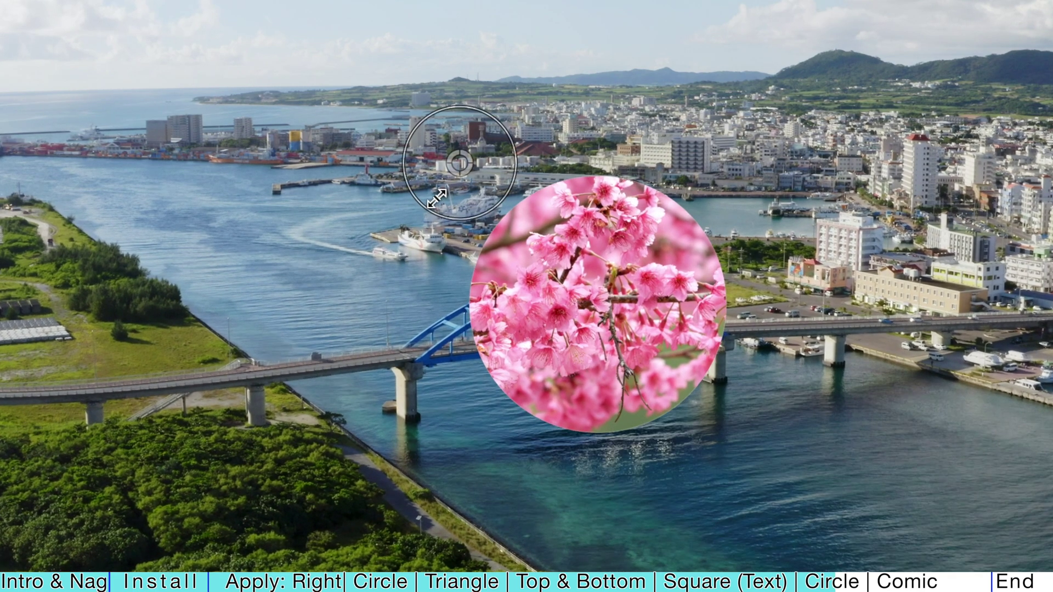
# Step: Enlarge the blossom circle, shift it right, play it back, and select the Circle (Clean) title
pyautogui.moveTo(437, 198); pyautogui.dragTo(521, 237)
pyautogui.moveTo(466, 173); pyautogui.dragTo(586, 229)
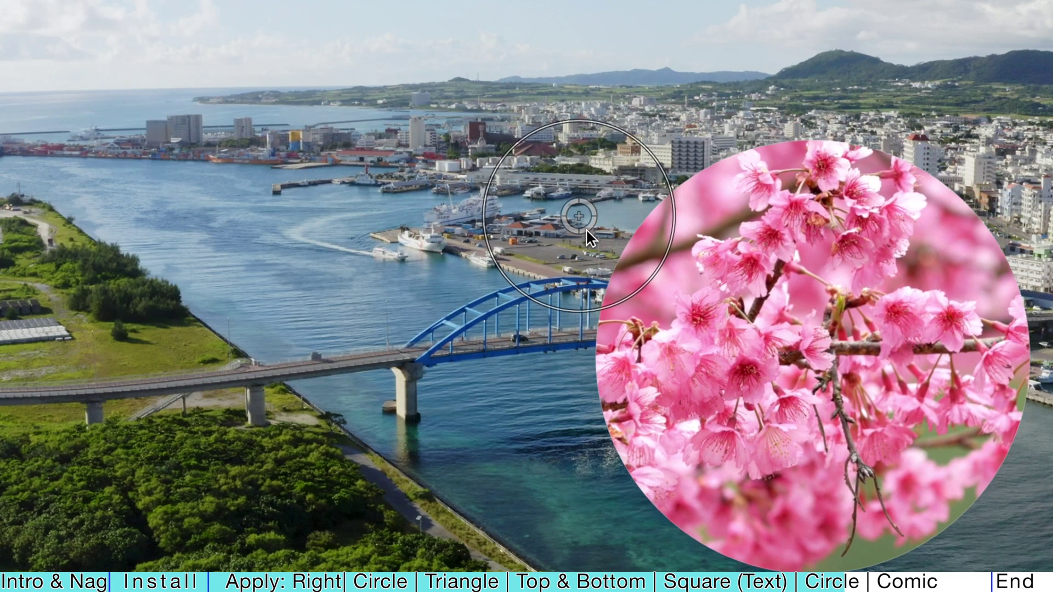
pyautogui.press('space')
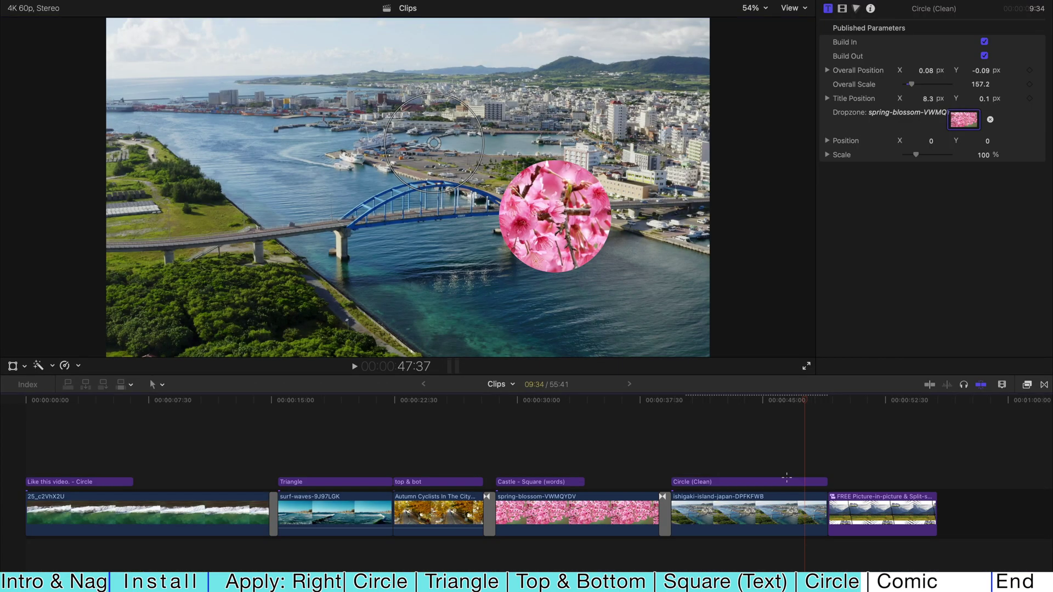
pyautogui.click(788, 481)
# Step: Delete the Circle (Clean) title and append the Comic split title after the FREE Picture-in-picture clip
pyautogui.press('Delete')
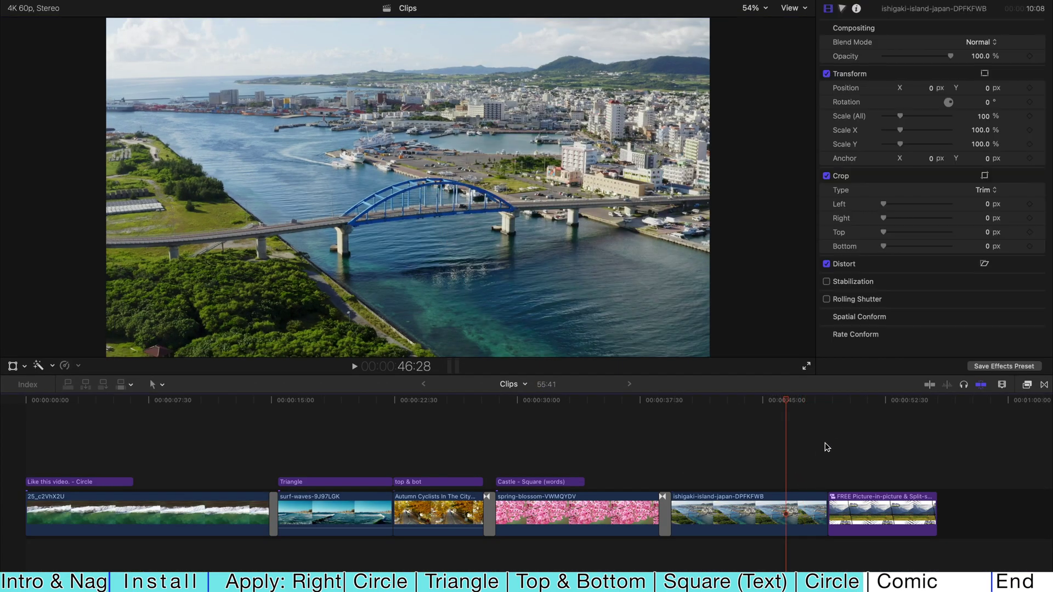
pyautogui.click(829, 405)
pyautogui.click(834, 500)
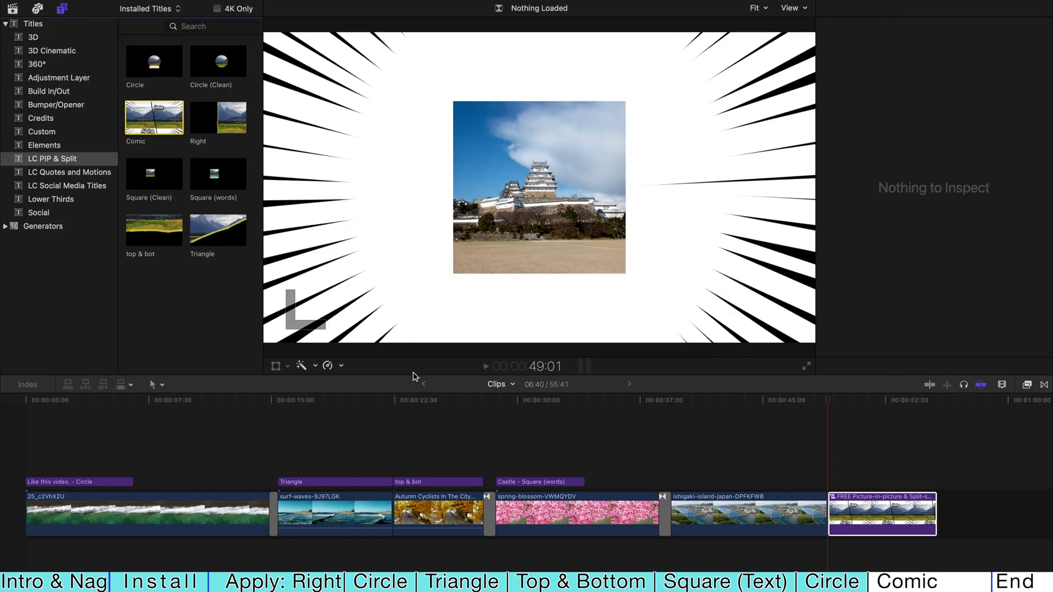
pyautogui.hscroll(5, 431, 418)
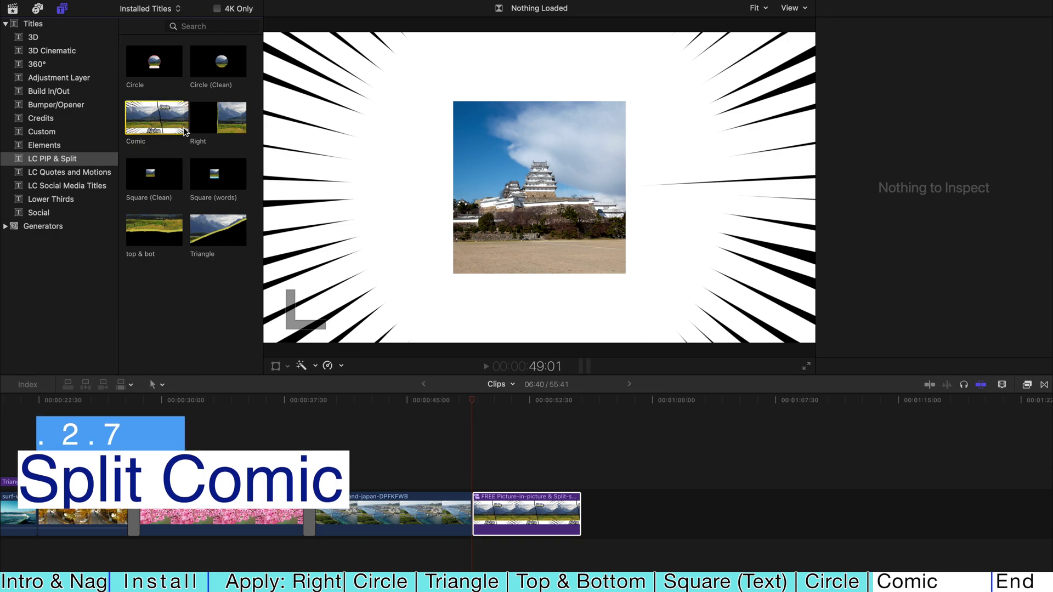
pyautogui.moveTo(154, 117); pyautogui.dragTo(604, 484)
pyautogui.moveTo(597, 418); pyautogui.dragTo(596, 416)
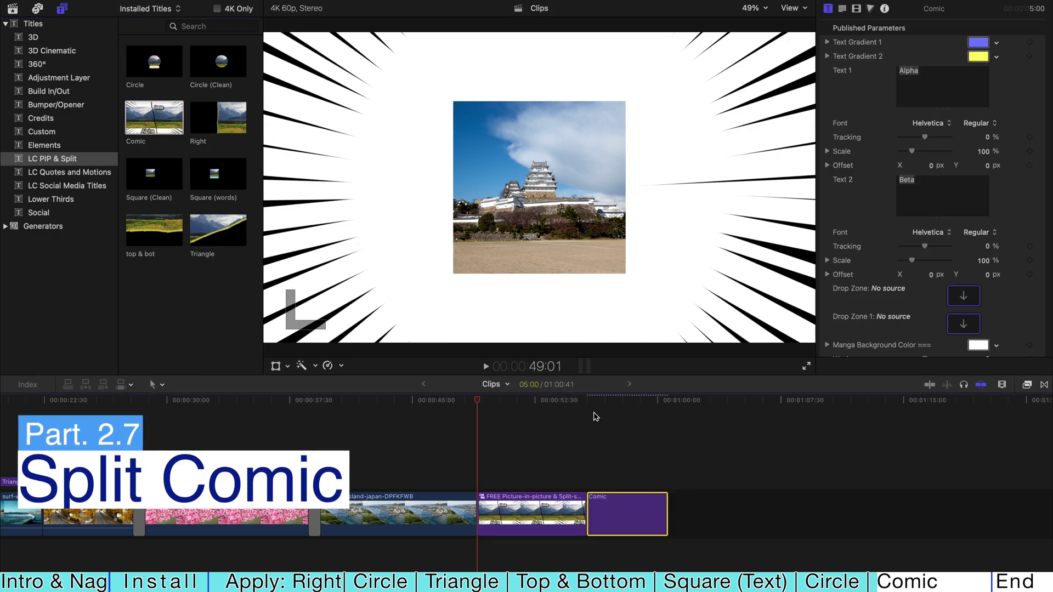
pyautogui.press('Down')
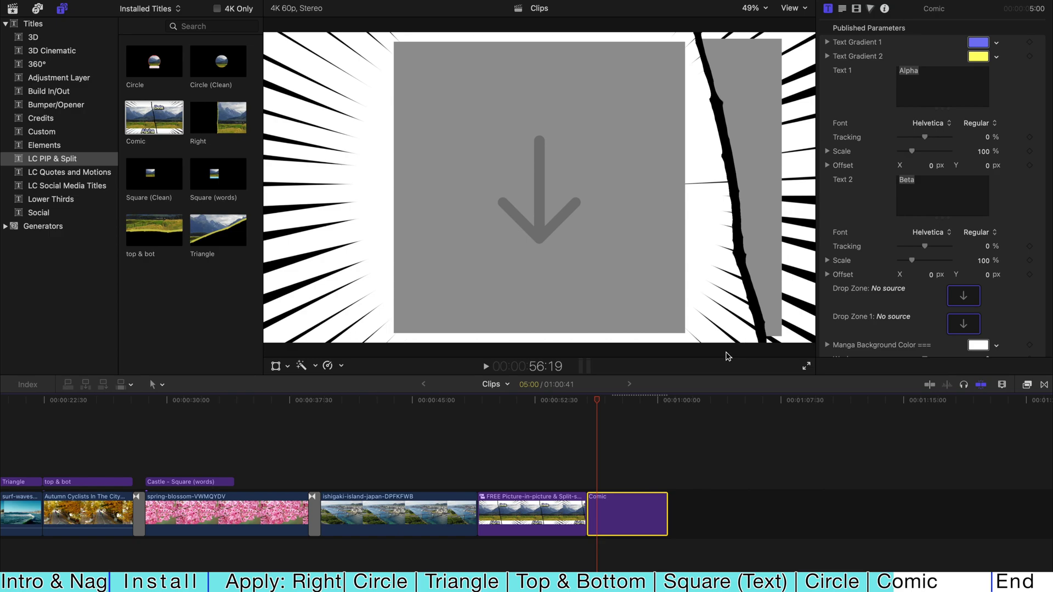
# Step: Apply the spring-blossom clip to the Comic title's first drop zone, above the Alpha caption
pyautogui.click(621, 400)
pyautogui.doubleClick(529, 316)
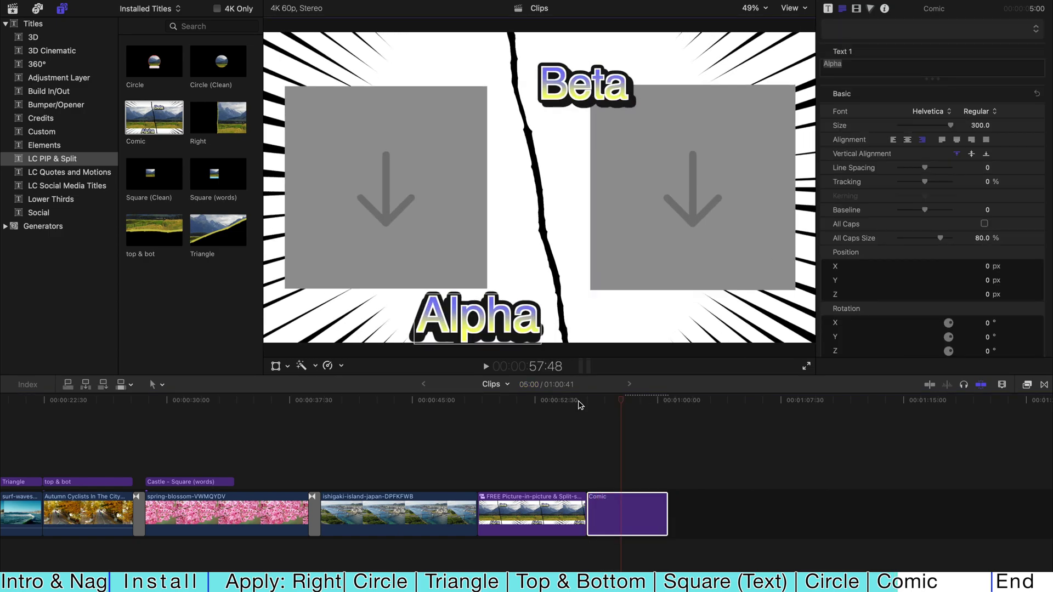
pyautogui.click(614, 400)
pyautogui.click(654, 526)
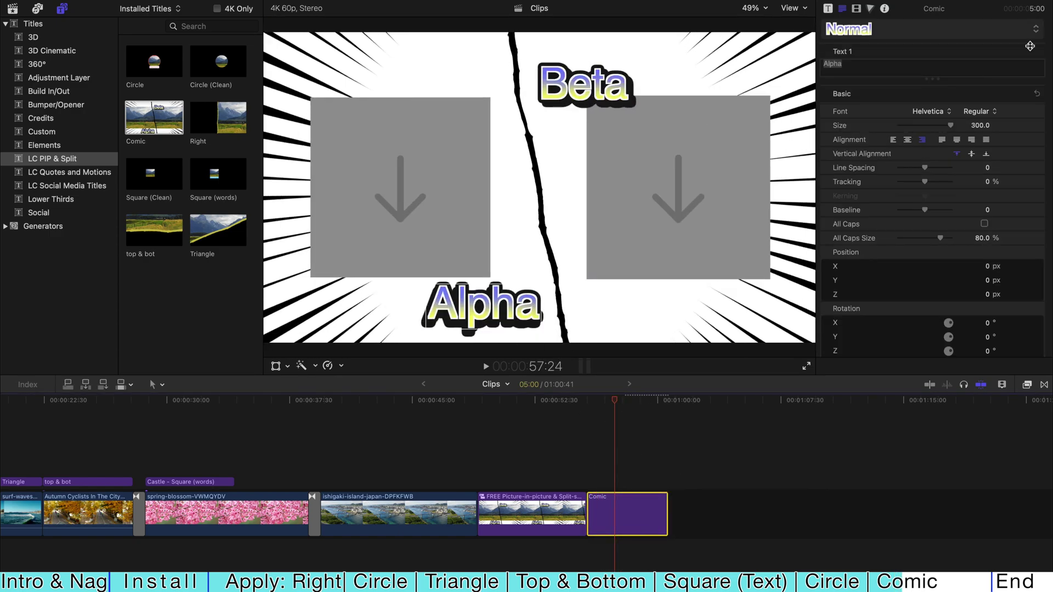
pyautogui.click(829, 8)
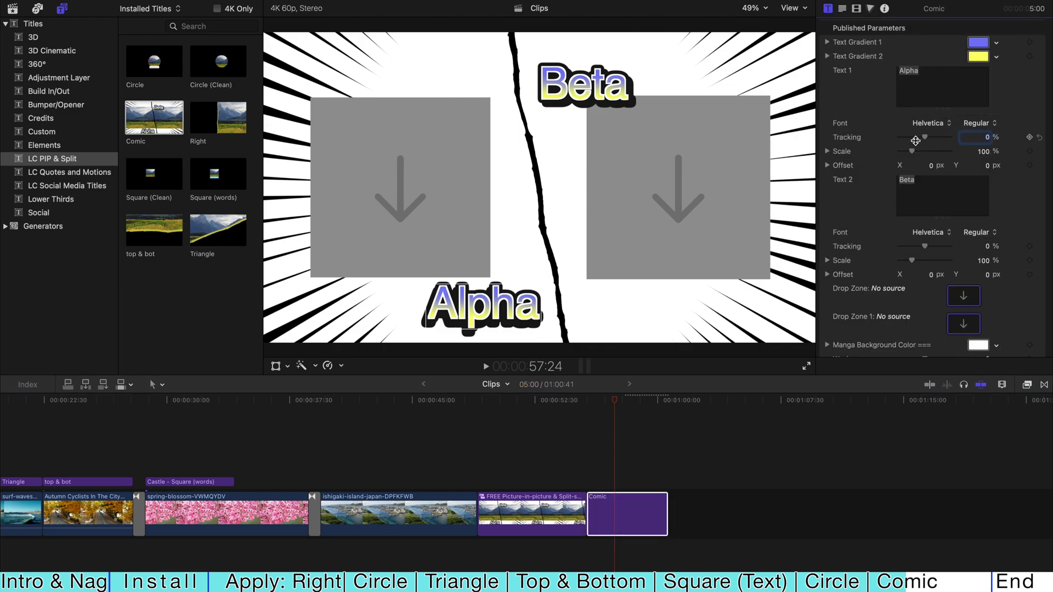
pyautogui.scroll(-3, 873, 166)
pyautogui.click(964, 265)
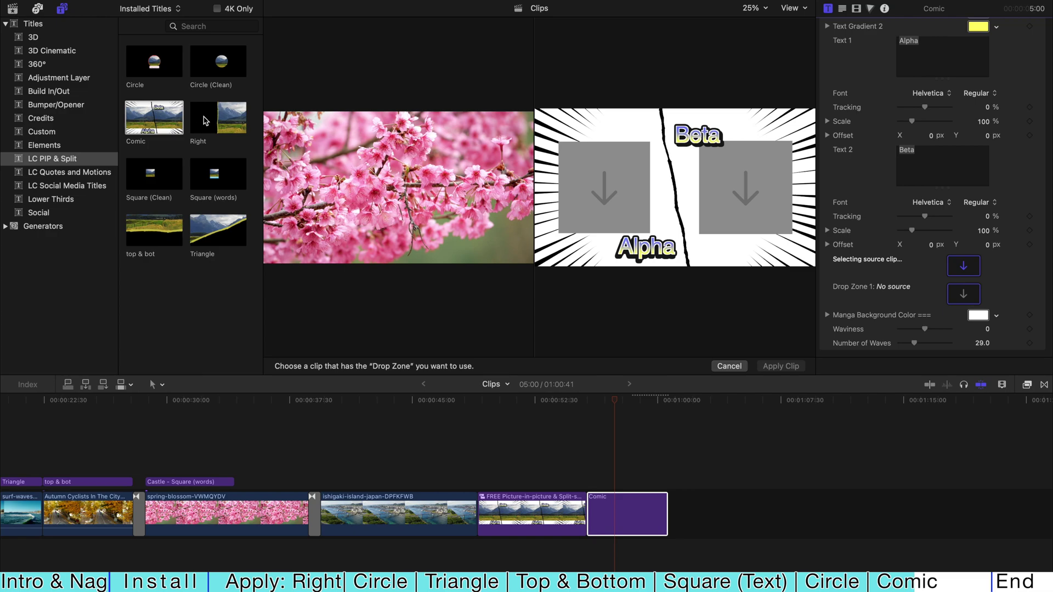
pyautogui.click(227, 510)
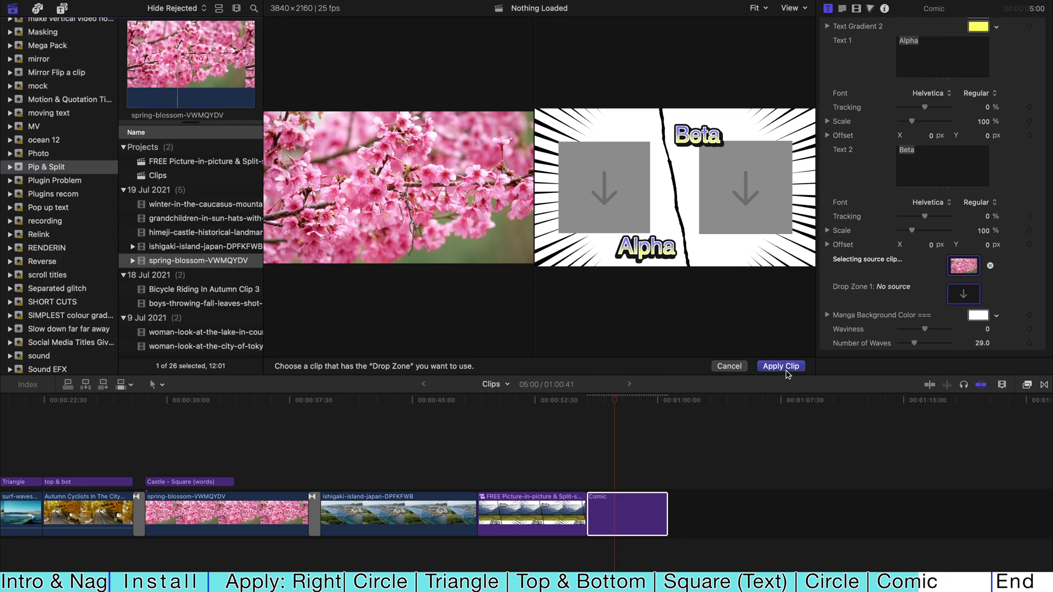
pyautogui.click(785, 368)
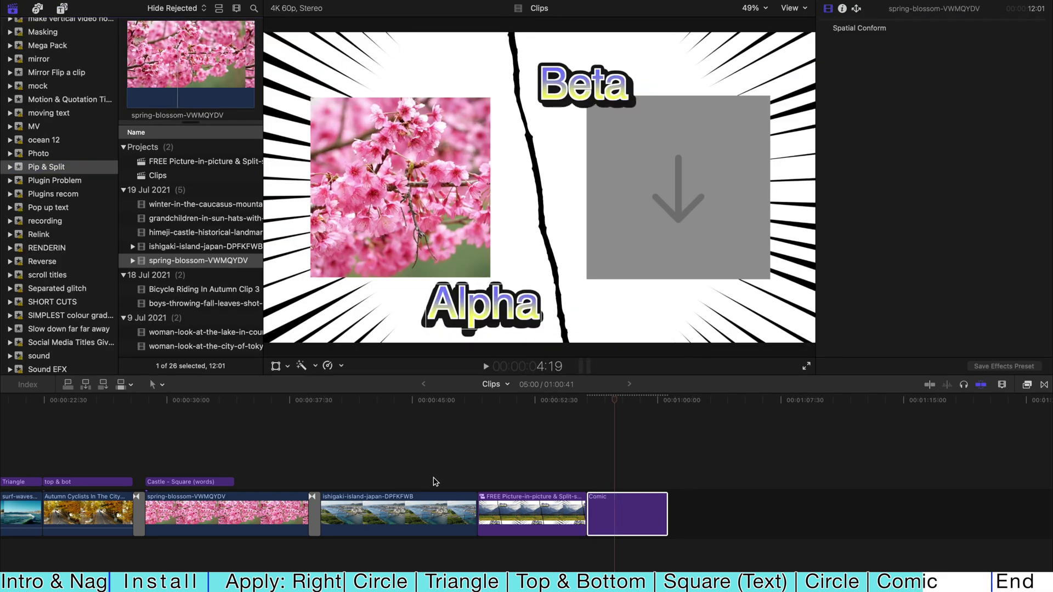
# Step: Widen the viewer and scrub through the finished This vs That comic example
pyautogui.click(509, 400)
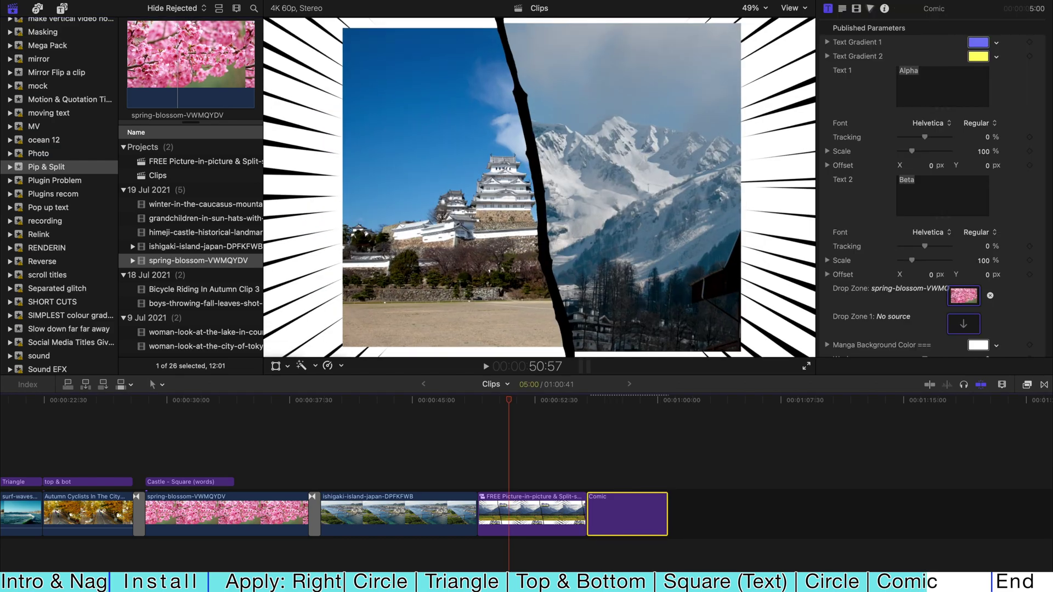
pyautogui.press('ctrl+super+1')
pyautogui.click(517, 400)
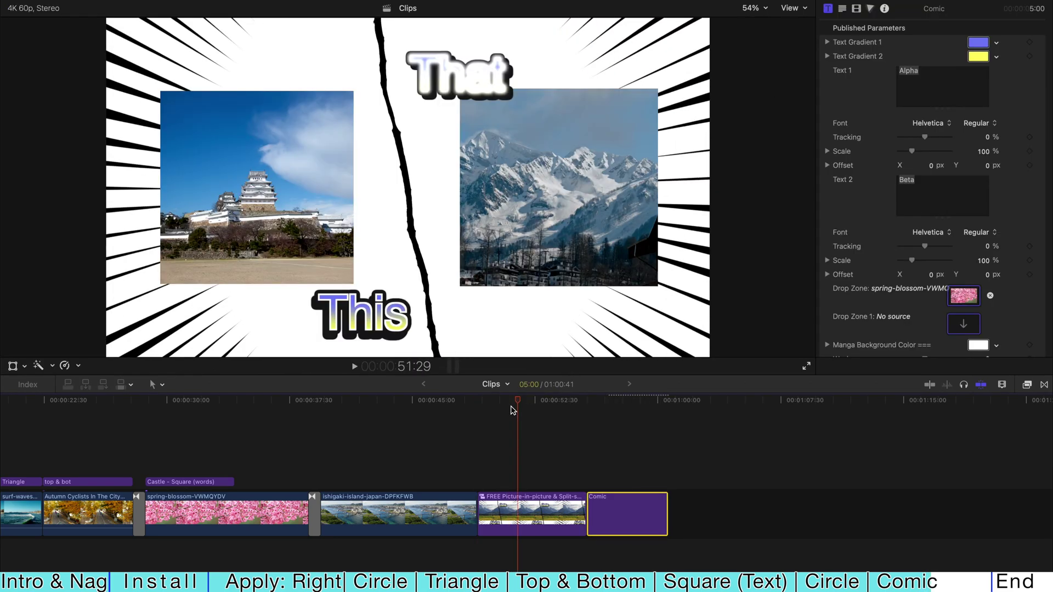
pyautogui.moveTo(511, 402); pyautogui.dragTo(518, 402)
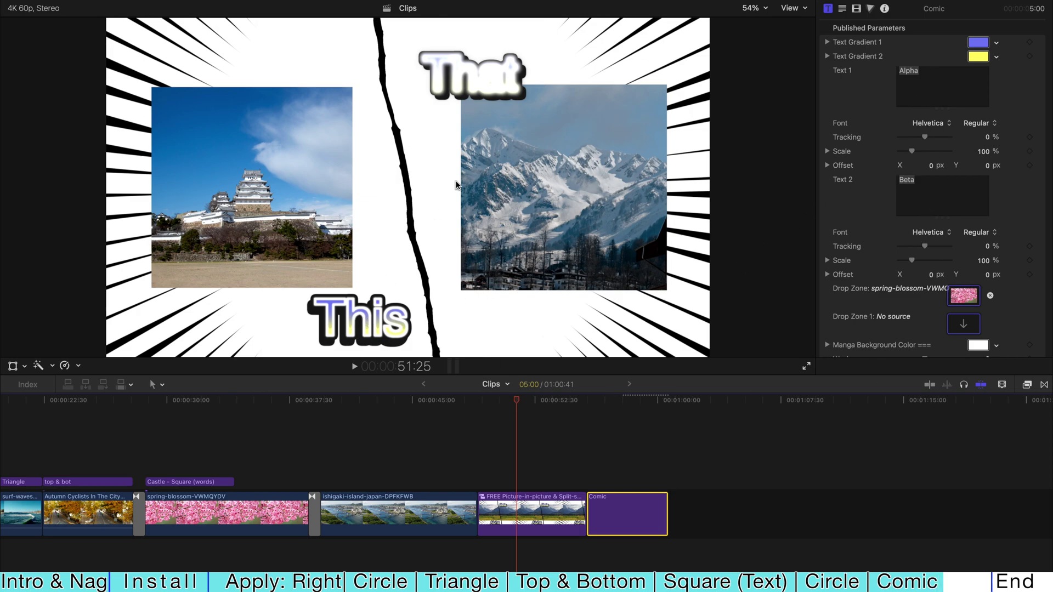
# Step: Play the FREE Picture-in-picture clip, then open it to reveal the That - Comic title inside
pyautogui.click(539, 521)
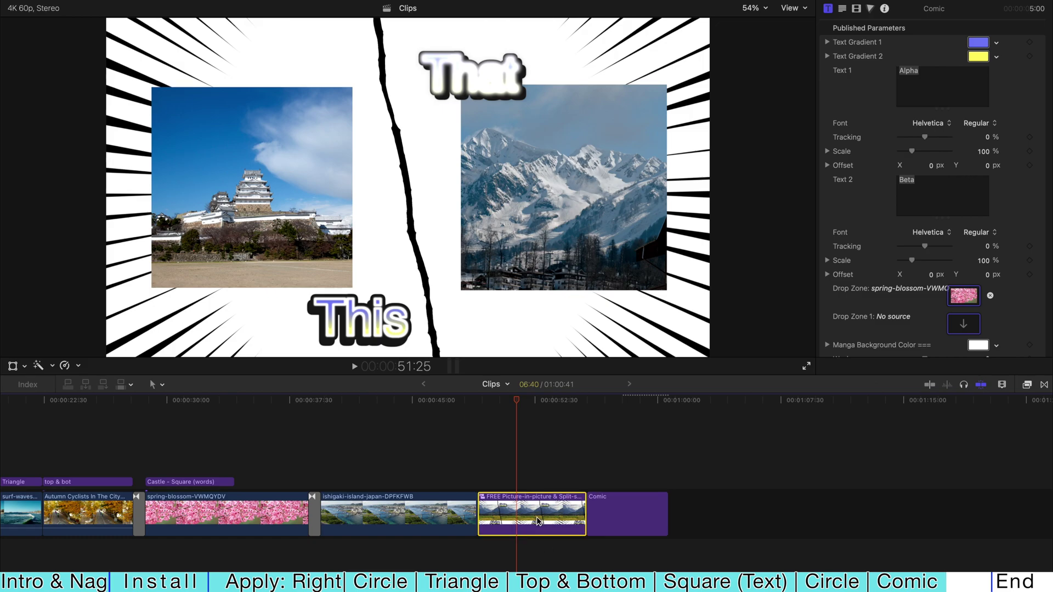
pyautogui.click(471, 404)
pyautogui.click(477, 405)
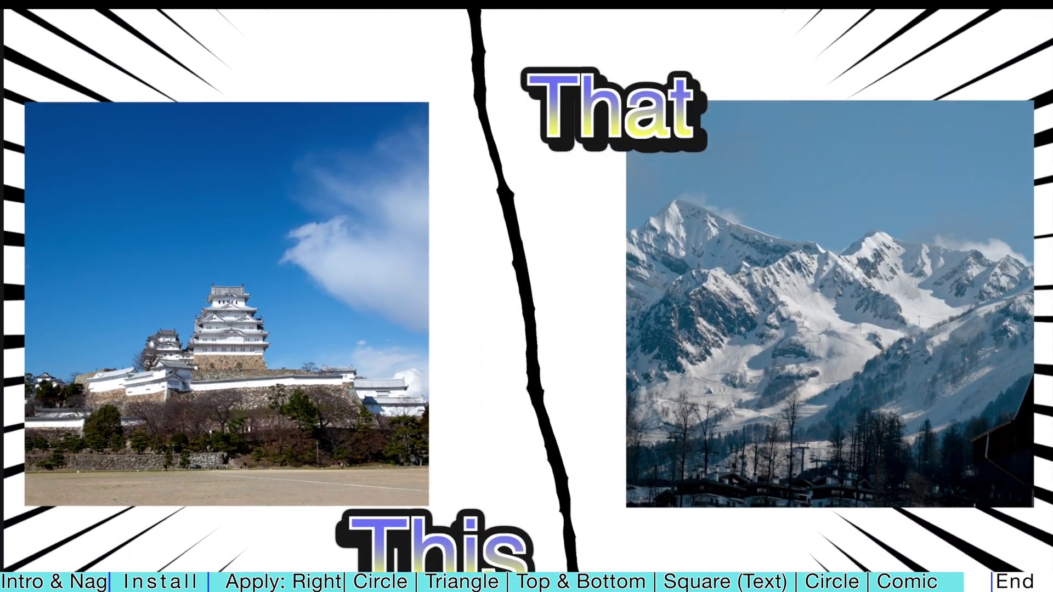
pyautogui.press('Escape')
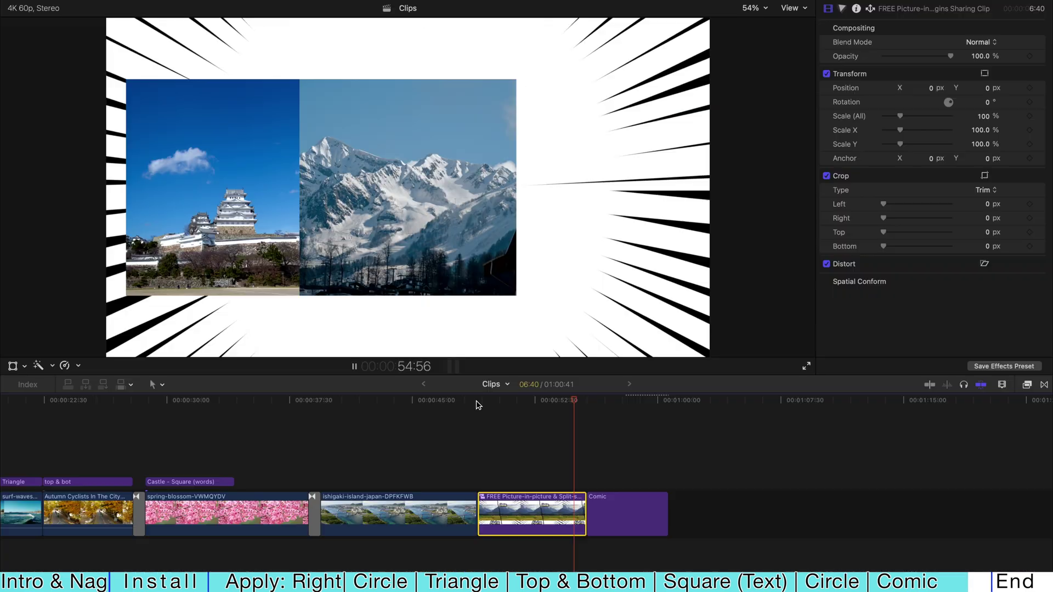
pyautogui.press('space')
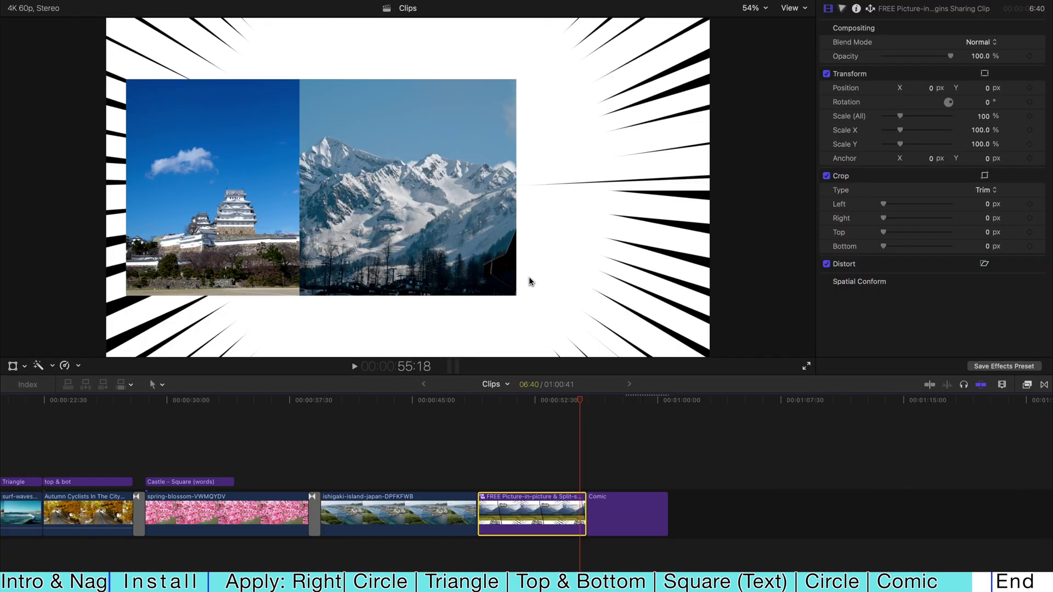
pyautogui.doubleClick(533, 506)
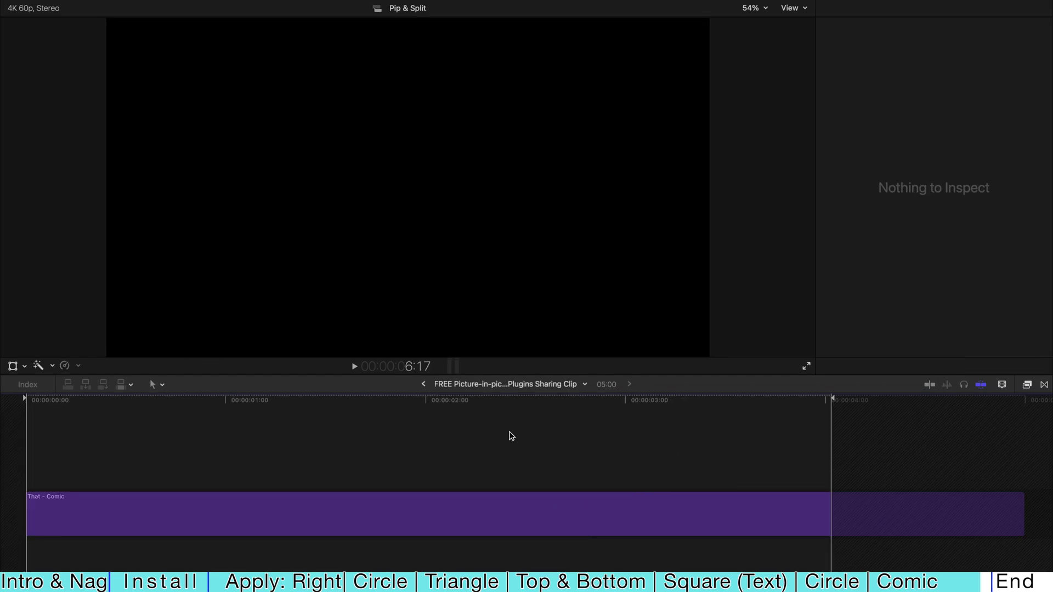
# Step: Go back to the main Clips timeline and scroll it to the start
pyautogui.click(423, 384)
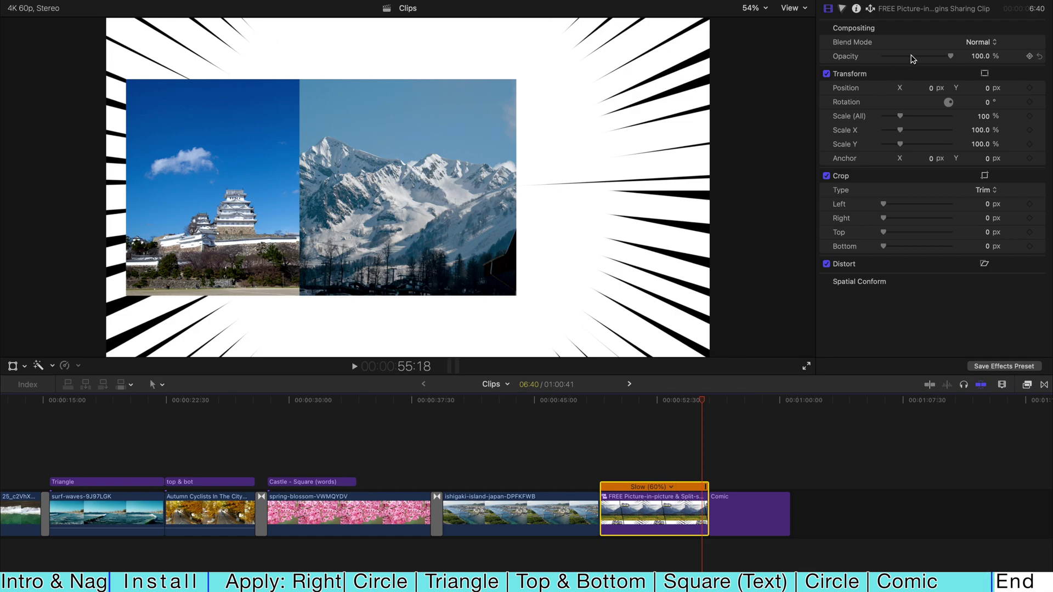
pyautogui.hscroll(-5, 304, 431)
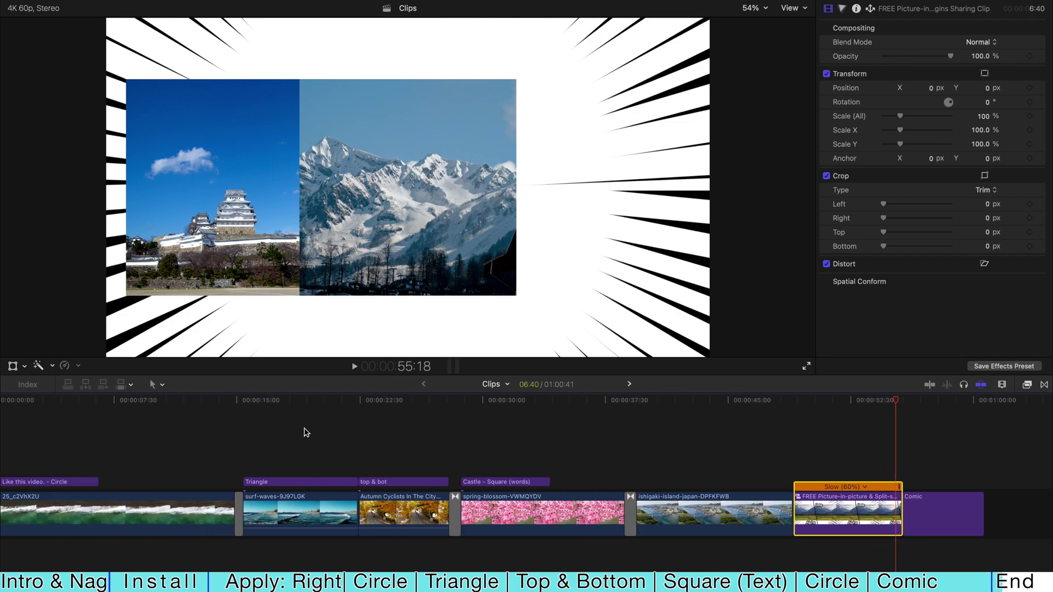